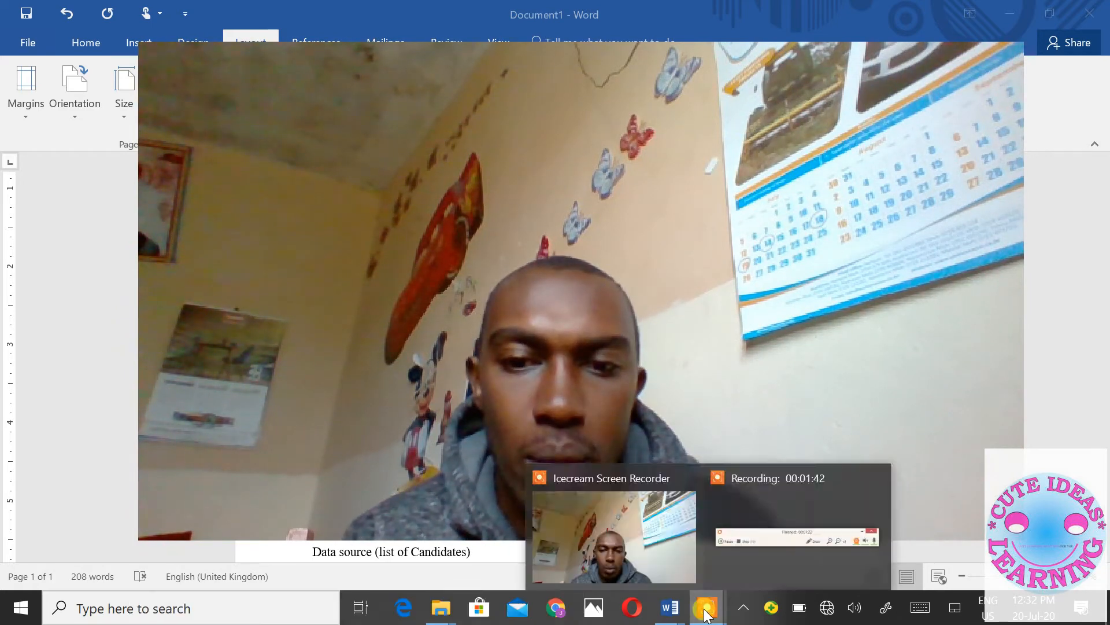
- Review the school letter down to its closing lines, from Your's truly to Head teacher
{"action": "left_click", "coordinate": [751, 564]}
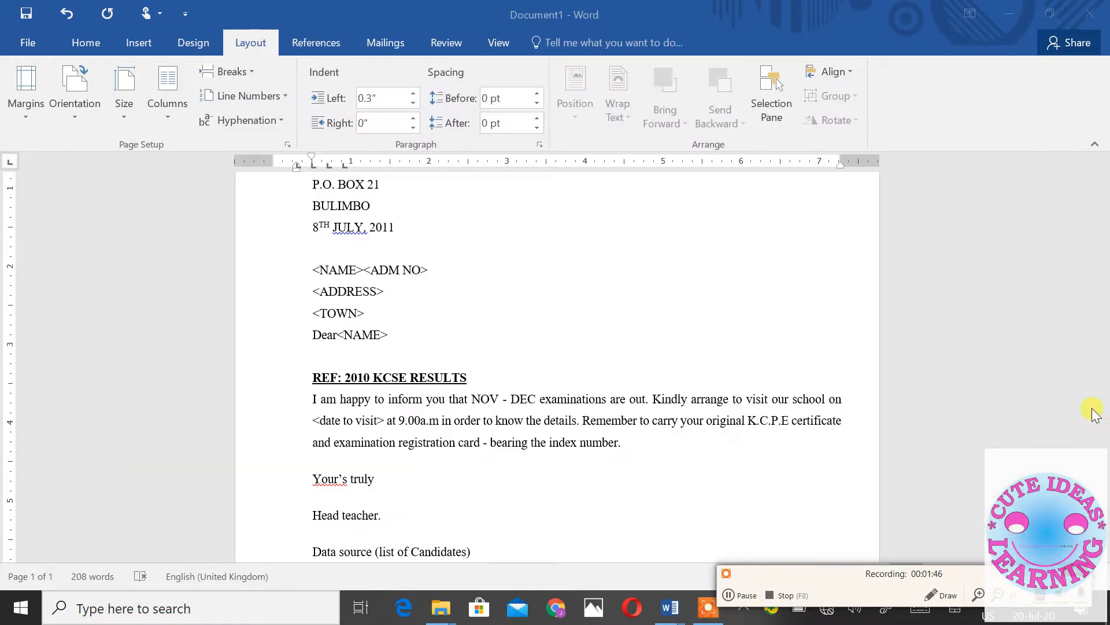
{"action": "scroll", "coordinate": [773, 378], "scroll_direction": "up", "scroll_amount": 3}
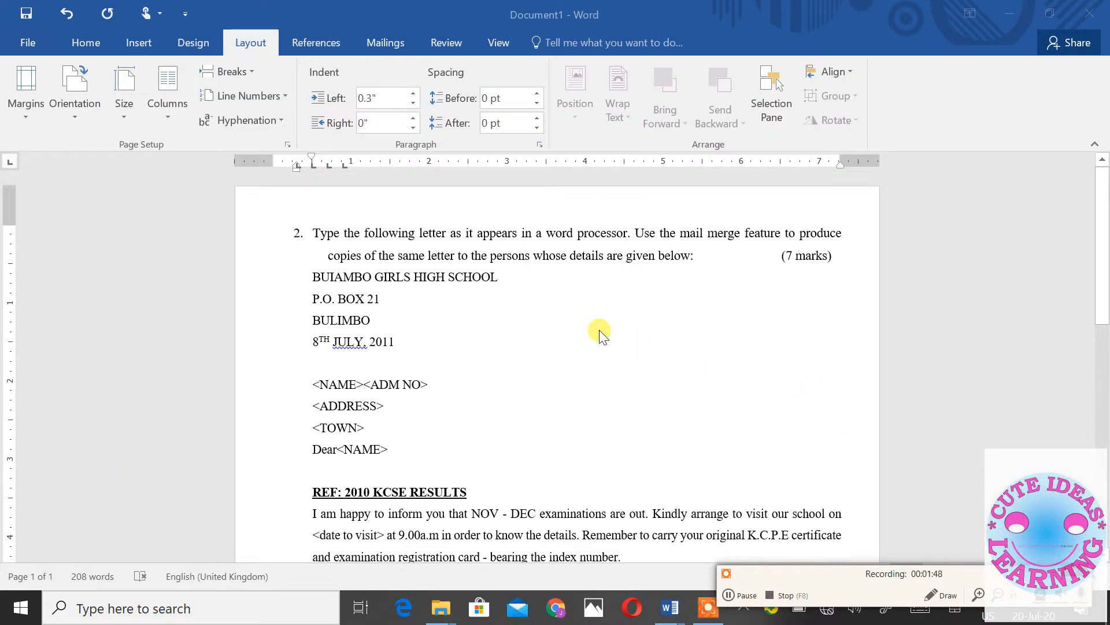
{"action": "scroll", "coordinate": [600, 332], "scroll_direction": "down", "scroll_amount": 1}
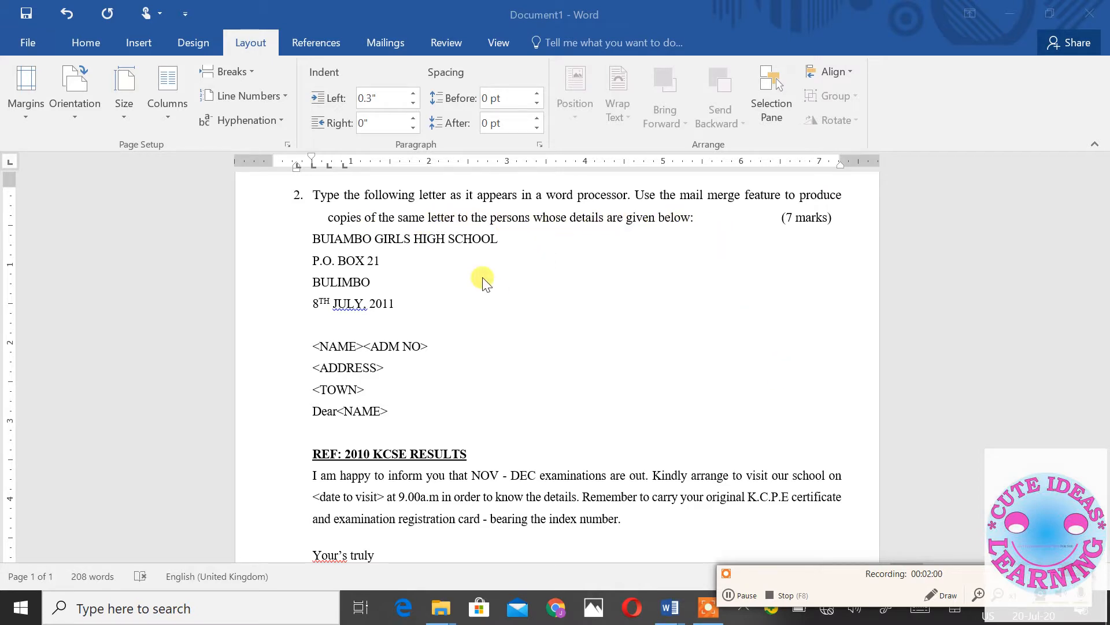
{"action": "scroll", "coordinate": [483, 280], "scroll_direction": "down", "scroll_amount": 1}
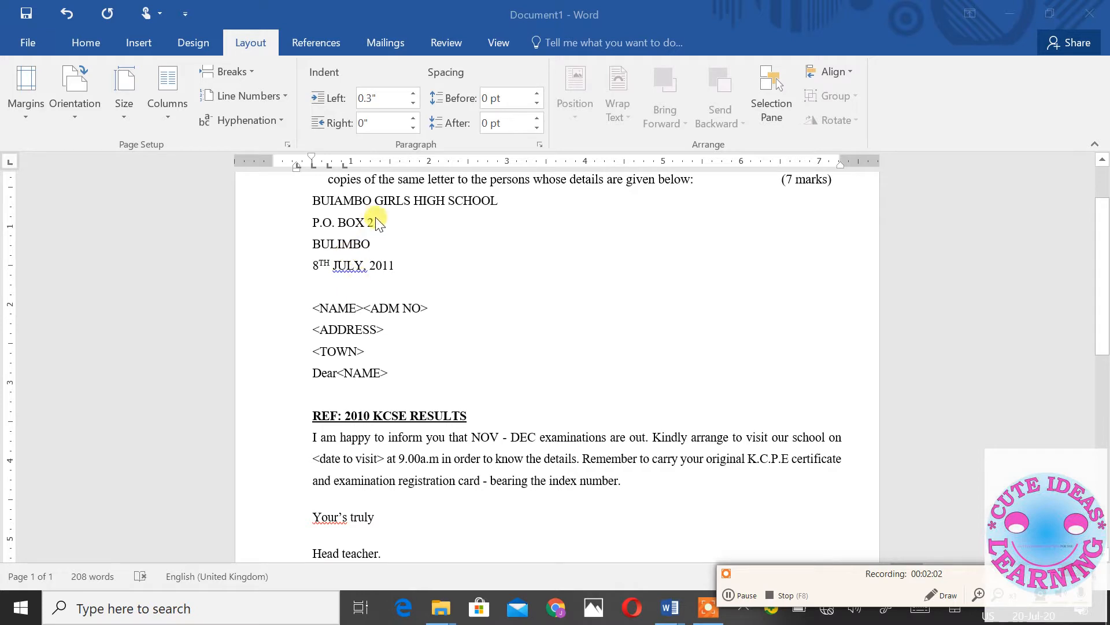
{"action": "scroll", "coordinate": [373, 269], "scroll_direction": "down", "scroll_amount": 2}
{"action": "scroll", "coordinate": [361, 277], "scroll_direction": "up", "scroll_amount": 1}
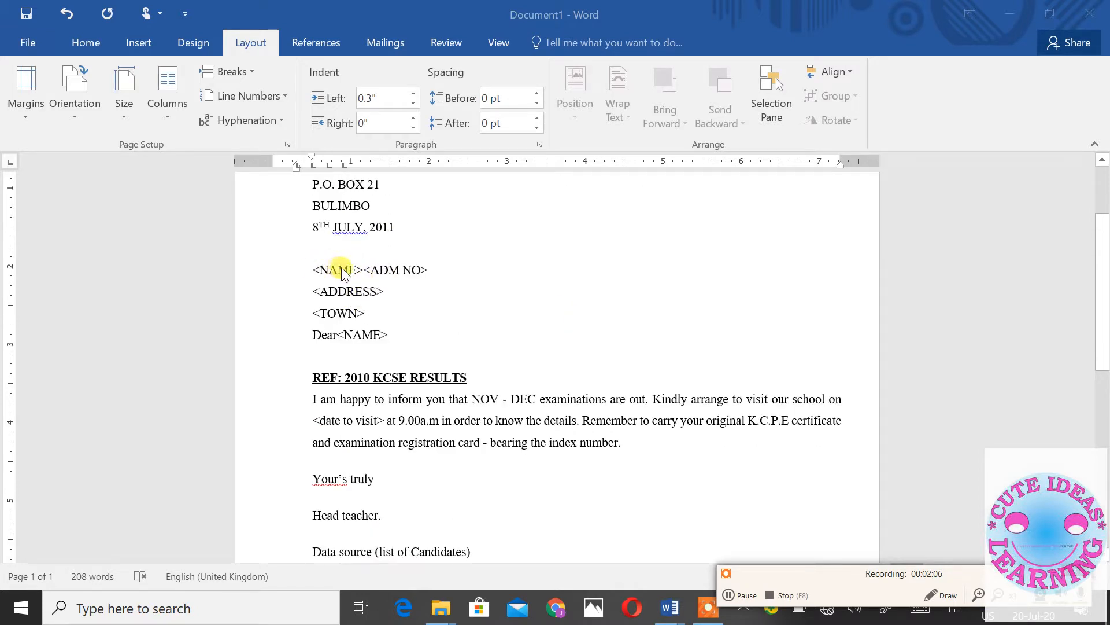
{"action": "scroll", "coordinate": [397, 317], "scroll_direction": "down", "scroll_amount": 1}
{"action": "scroll", "coordinate": [405, 335], "scroll_direction": "down", "scroll_amount": 3}
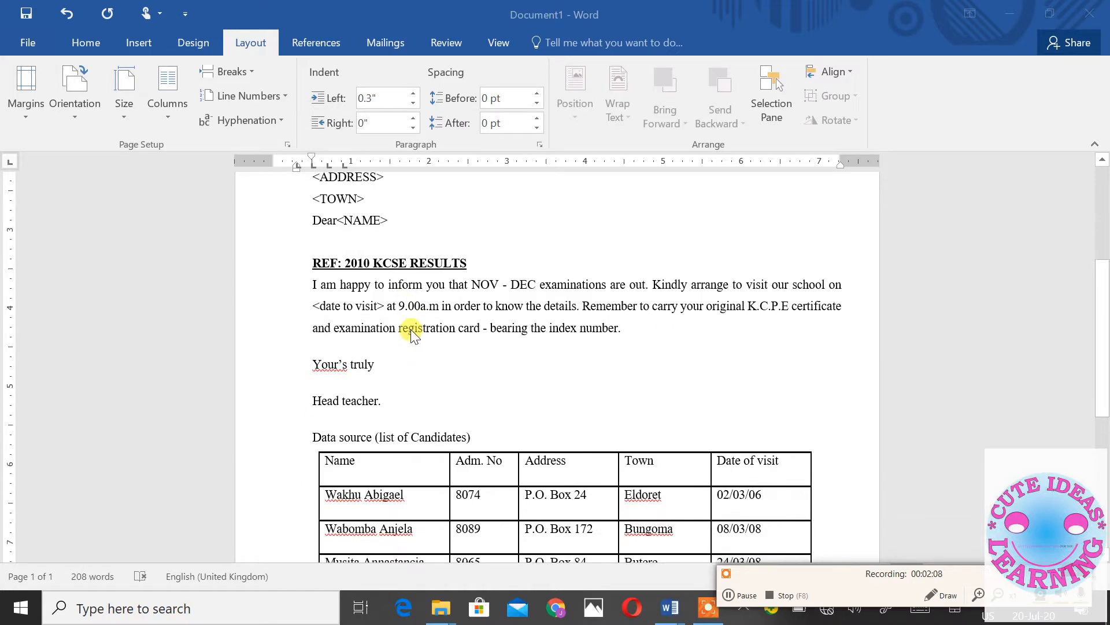
{"action": "scroll", "coordinate": [411, 331], "scroll_direction": "down", "scroll_amount": 2}
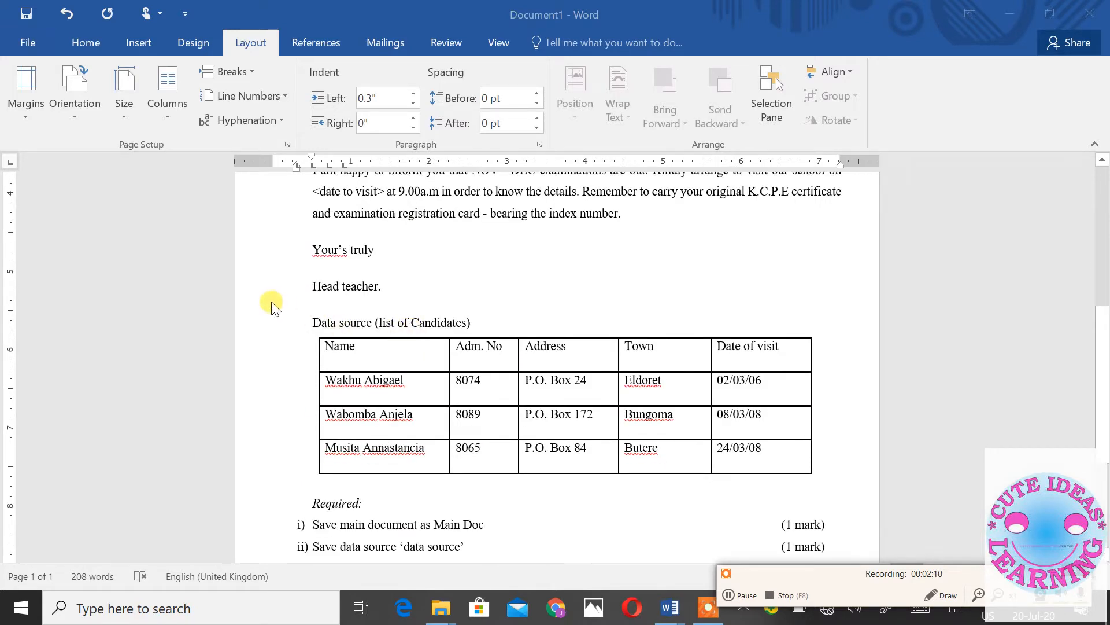
{"action": "left_click", "coordinate": [325, 288]}
{"action": "left_click_drag", "start_coordinate": [405, 289], "coordinate": [285, 255]}
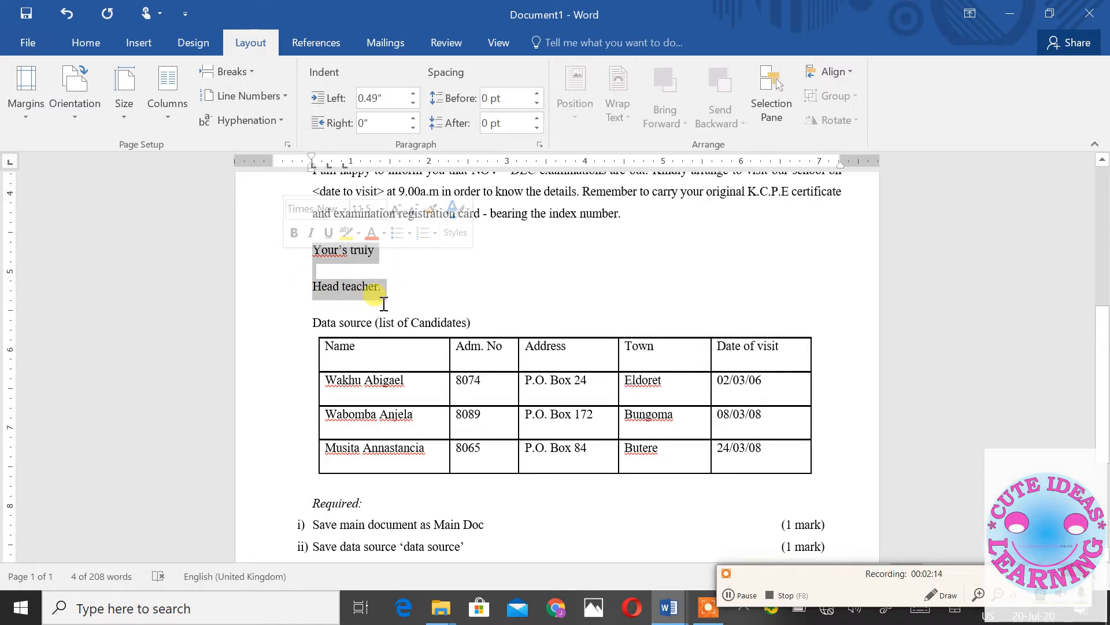
{"action": "scroll", "coordinate": [383, 301], "scroll_direction": "up", "scroll_amount": 1}
{"action": "scroll", "coordinate": [381, 302], "scroll_direction": "down", "scroll_amount": 3}
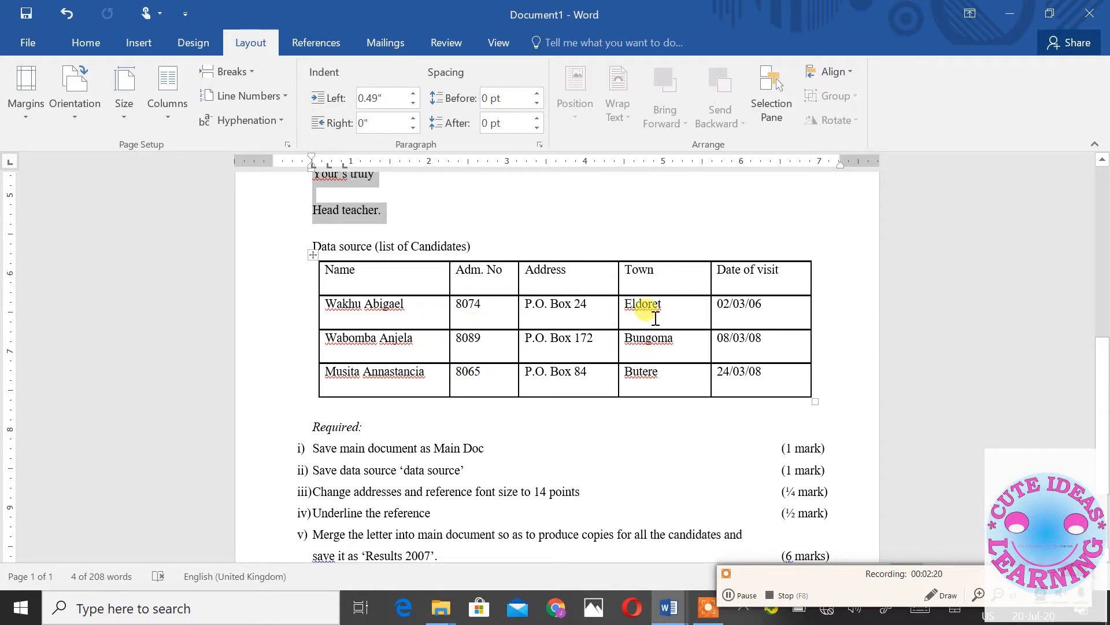
{"action": "scroll", "coordinate": [652, 307], "scroll_direction": "down", "scroll_amount": 2}
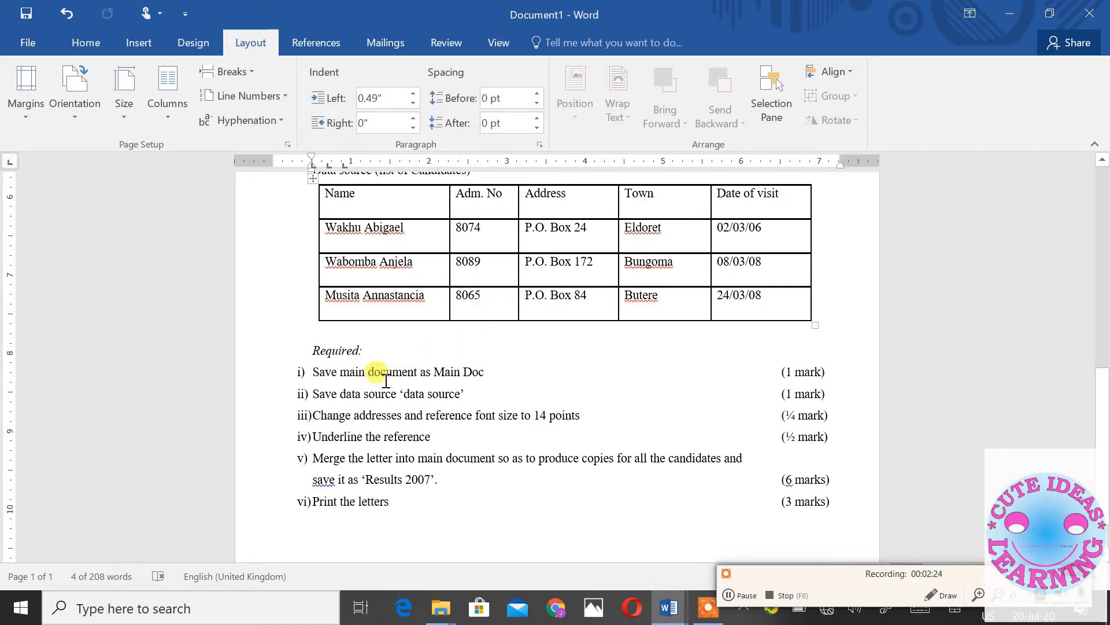
{"action": "scroll", "coordinate": [425, 242], "scroll_direction": "up", "scroll_amount": 5}
{"action": "scroll", "coordinate": [426, 218], "scroll_direction": "down", "scroll_amount": 3}
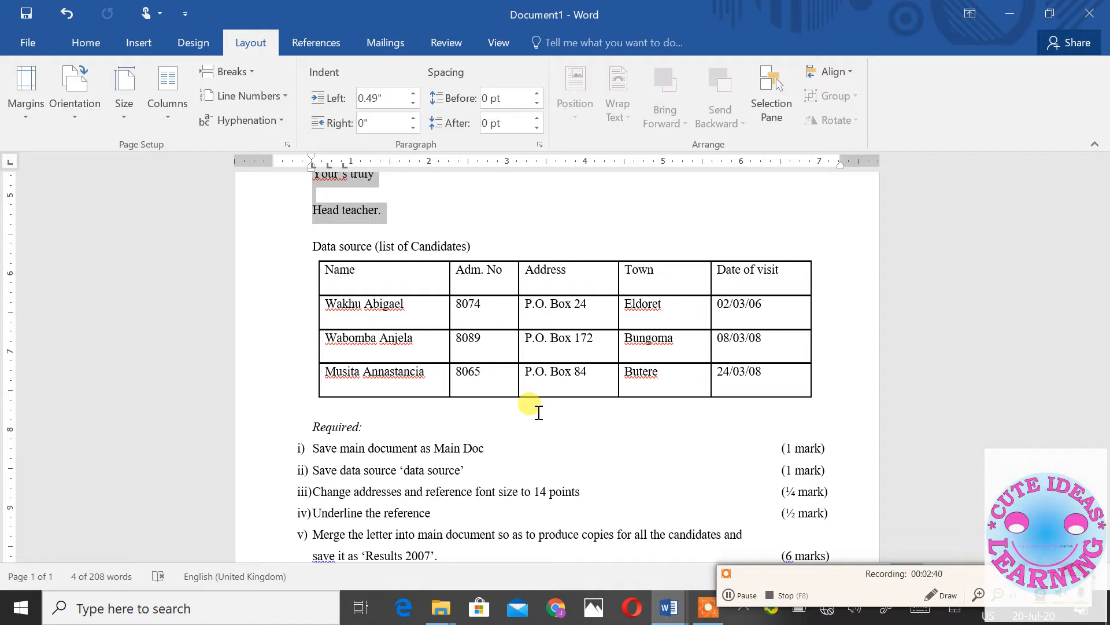
{"action": "scroll", "coordinate": [520, 404], "scroll_direction": "down", "scroll_amount": 2}
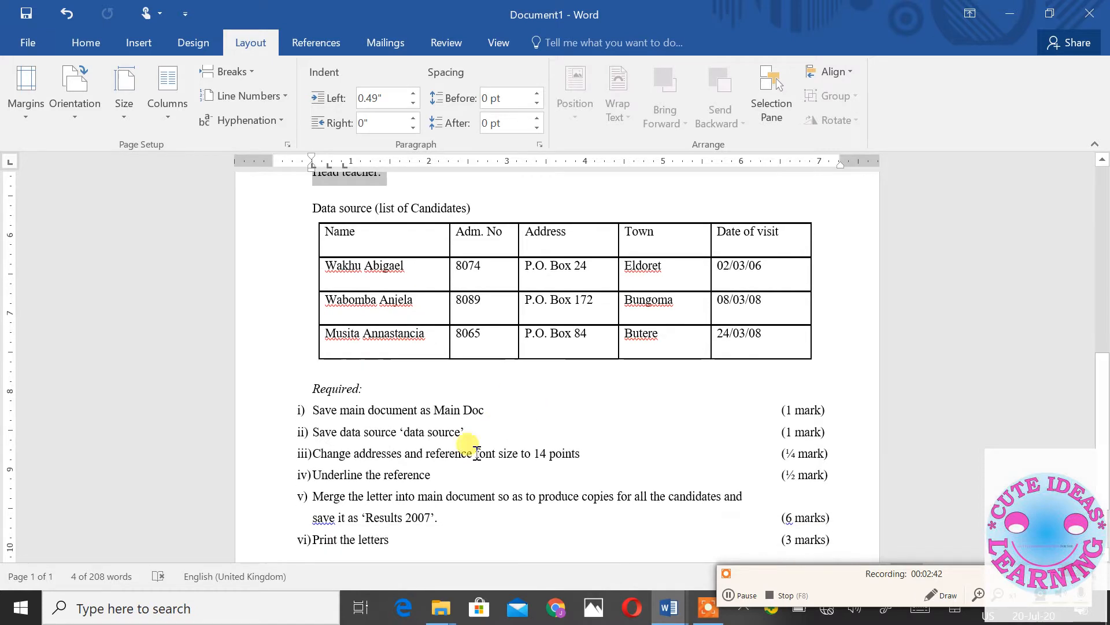
{"action": "scroll", "coordinate": [376, 428], "scroll_direction": "down", "scroll_amount": 1}
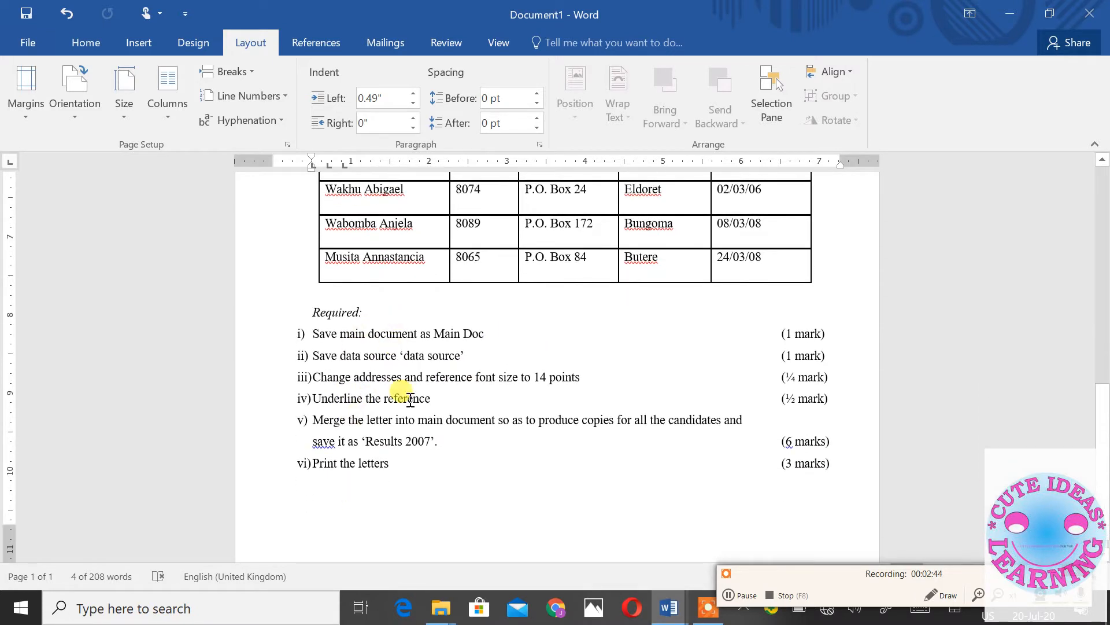
{"action": "scroll", "coordinate": [475, 393], "scroll_direction": "up", "scroll_amount": 4}
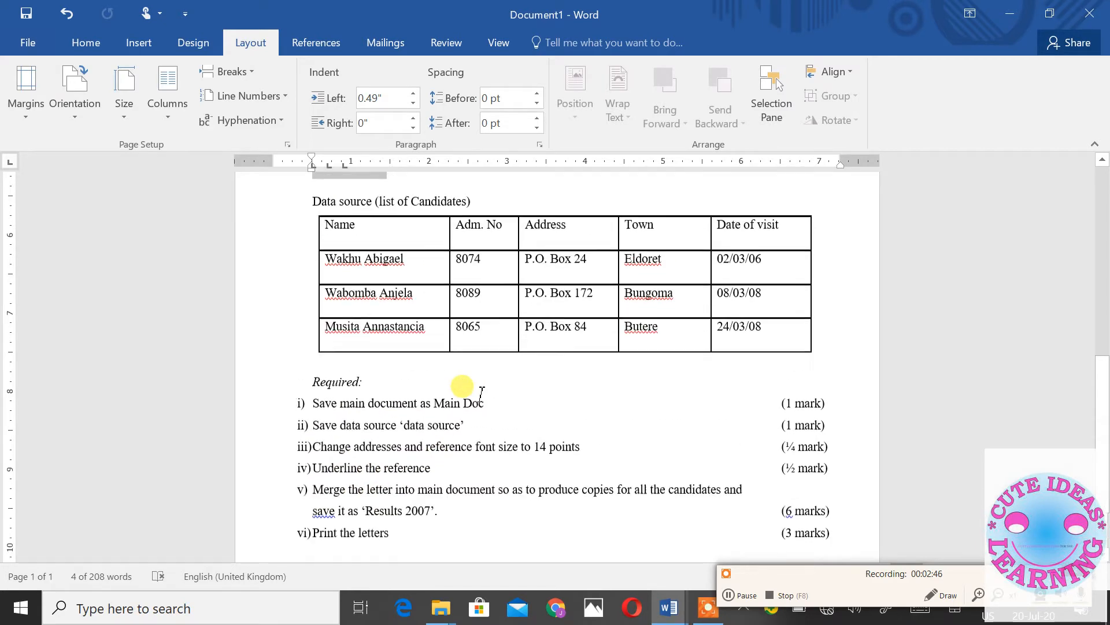
{"action": "scroll", "coordinate": [478, 395], "scroll_direction": "up", "scroll_amount": 8}
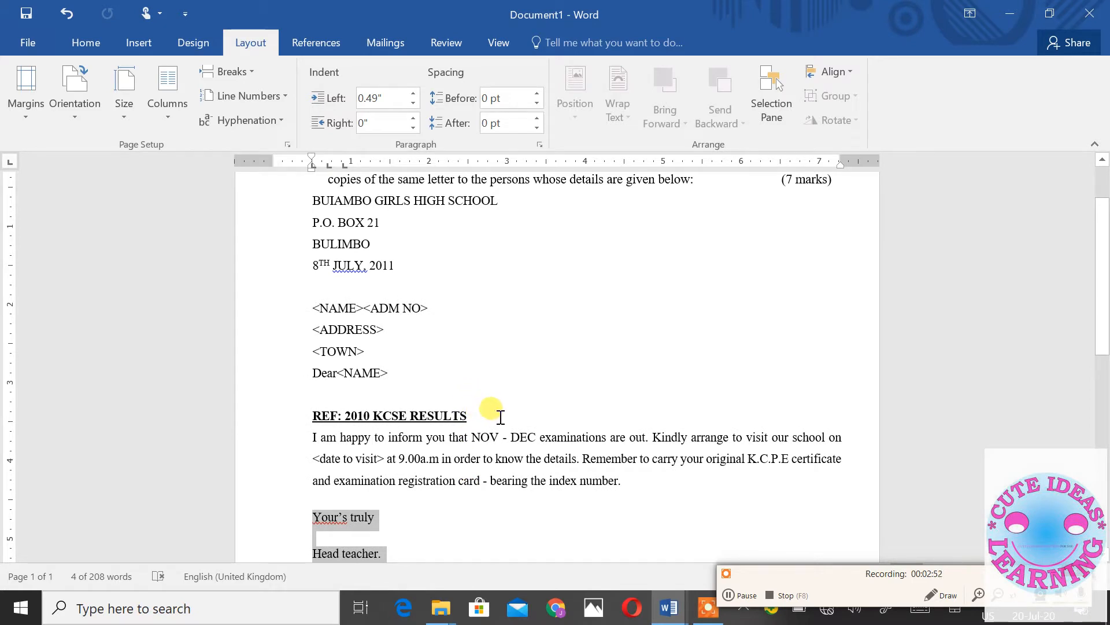
- Paste the letter, from BUIAMBO GIRLS HIGH SCHOOL to Head teacher, into new blank Document3
{"action": "left_click_drag", "start_coordinate": [313, 200], "coordinate": [516, 452]}
{"action": "key", "text": "ctrl+c"}
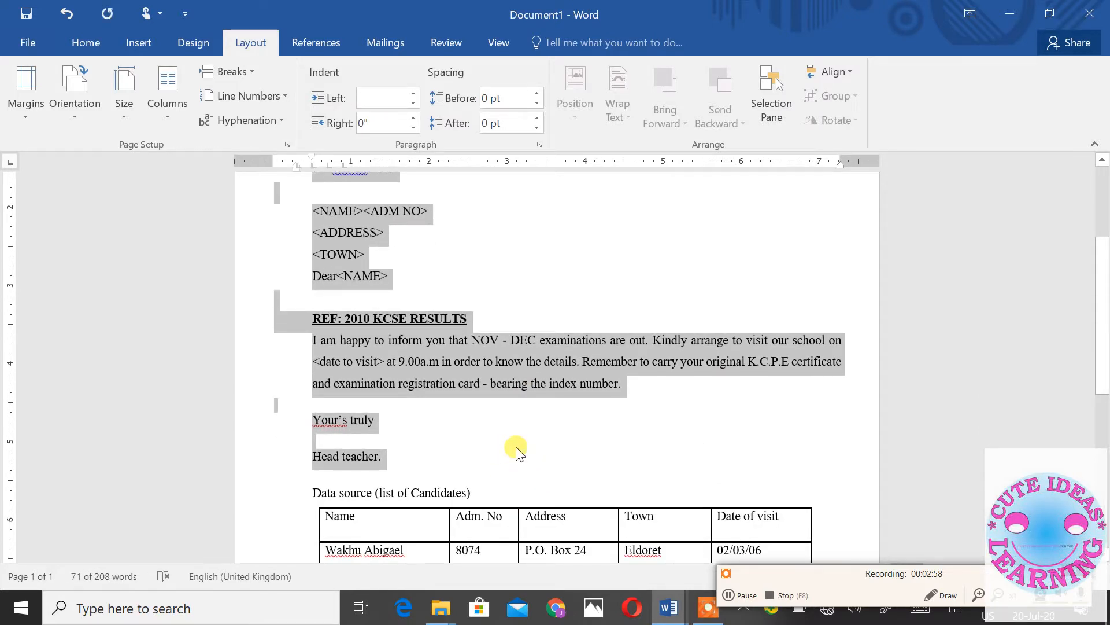
{"action": "left_click", "coordinate": [514, 446]}
{"action": "key", "text": "ctrl+n"}
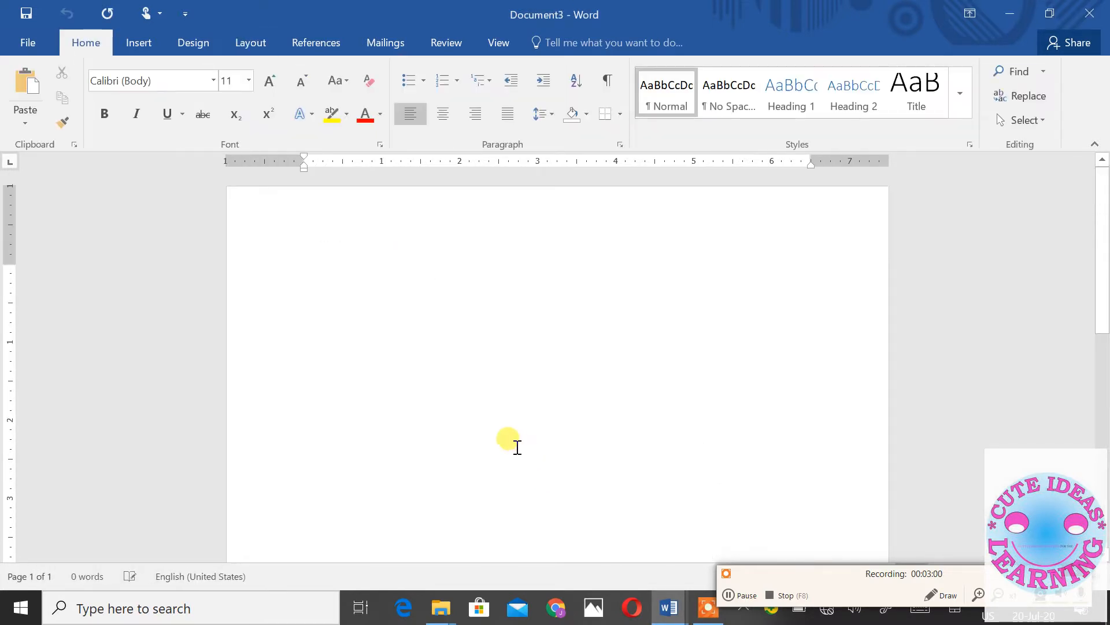
{"action": "key", "text": "ctrl+v"}
{"action": "scroll", "coordinate": [530, 410], "scroll_direction": "up", "scroll_amount": 1}
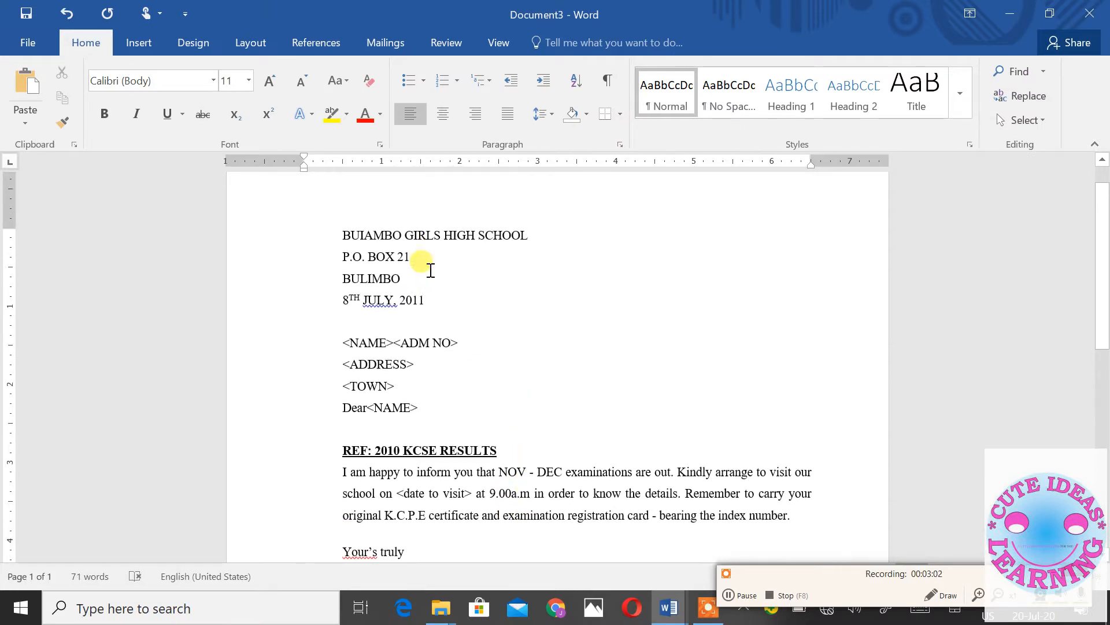
{"action": "scroll", "coordinate": [449, 378], "scroll_direction": "down", "scroll_amount": 3}
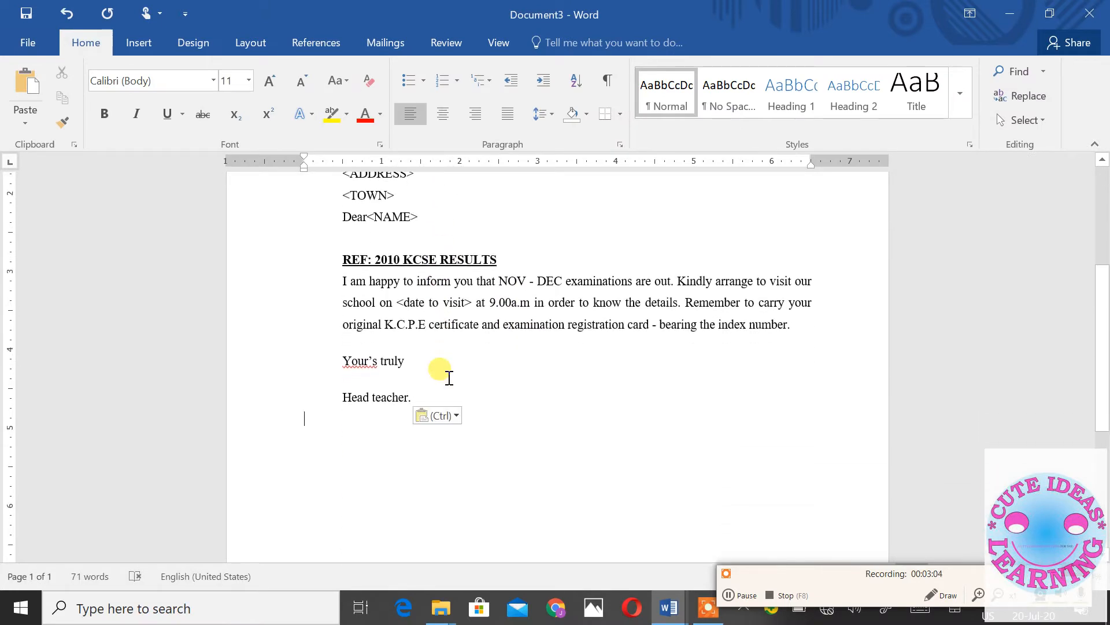
{"action": "scroll", "coordinate": [450, 378], "scroll_direction": "up", "scroll_amount": 3}
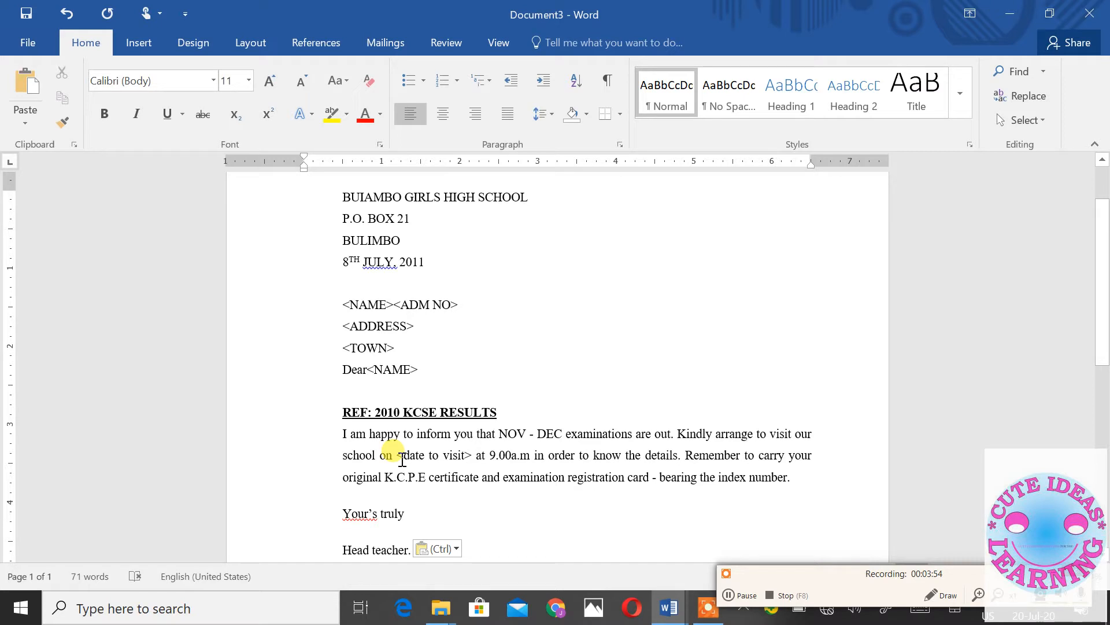
{"action": "scroll", "coordinate": [508, 426], "scroll_direction": "down", "scroll_amount": 4}
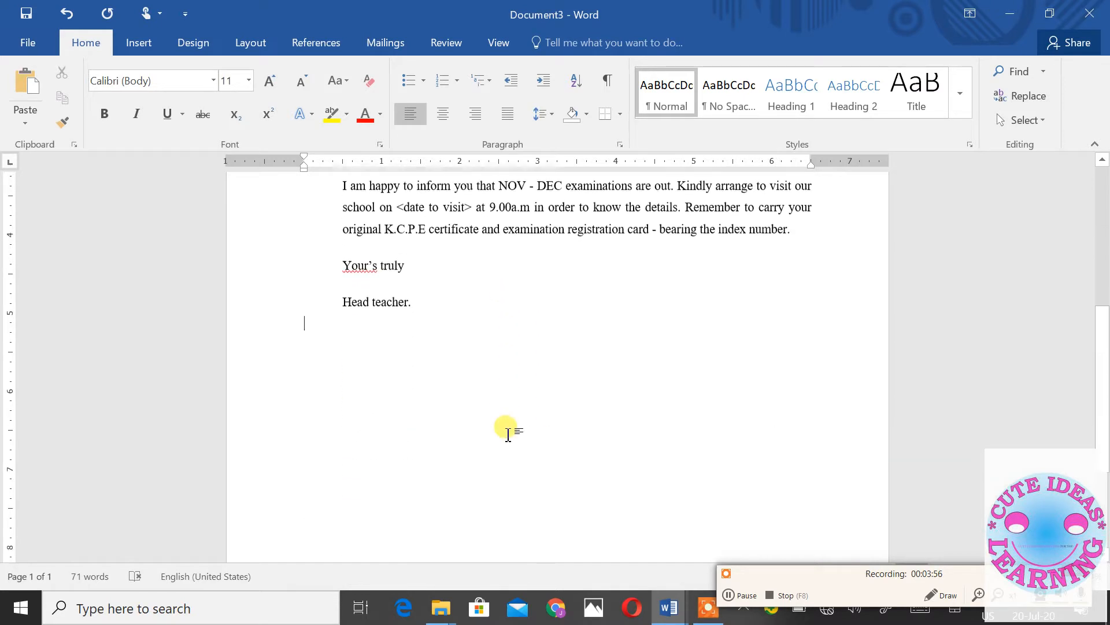
{"action": "scroll", "coordinate": [509, 431], "scroll_direction": "up", "scroll_amount": 5}
{"action": "scroll", "coordinate": [444, 249], "scroll_direction": "down", "scroll_amount": 3}
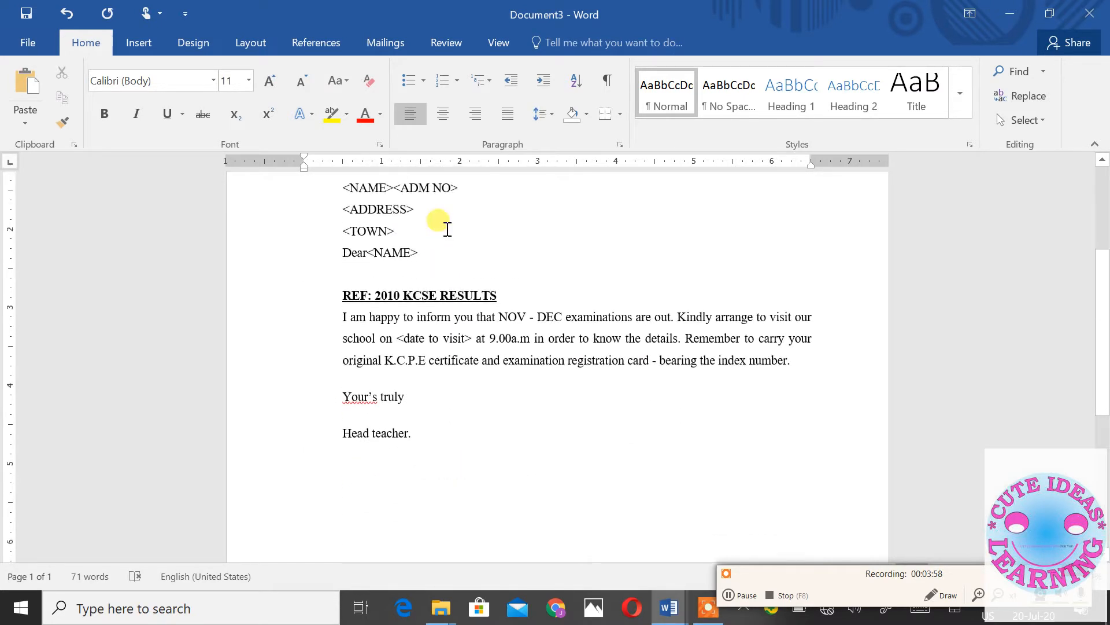
{"action": "scroll", "coordinate": [445, 330], "scroll_direction": "up", "scroll_amount": 2}
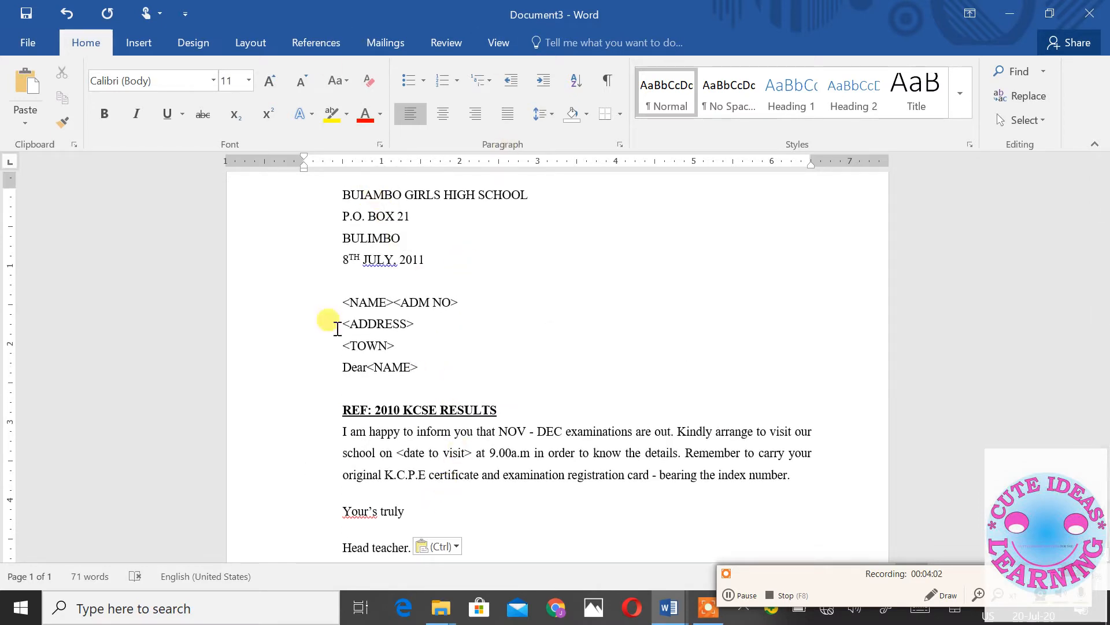
- Copy the whole letter from Document3 and paste it into another new blank document
{"action": "mouse_move", "coordinate": [669, 607]}
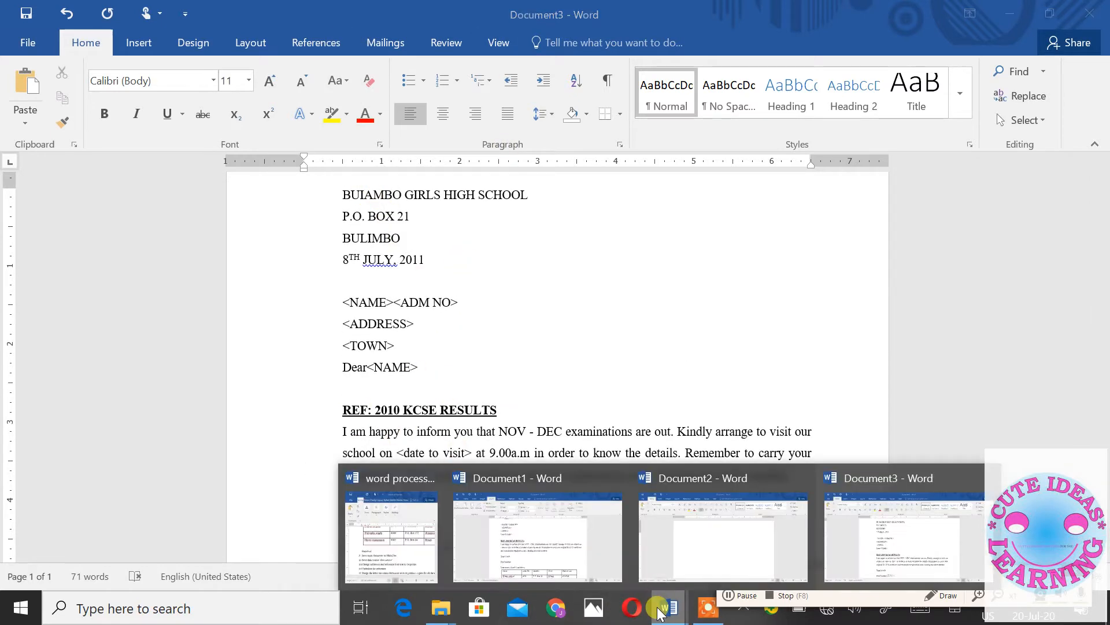
{"action": "left_click", "coordinate": [565, 558]}
{"action": "scroll", "coordinate": [472, 471], "scroll_direction": "down", "scroll_amount": 2}
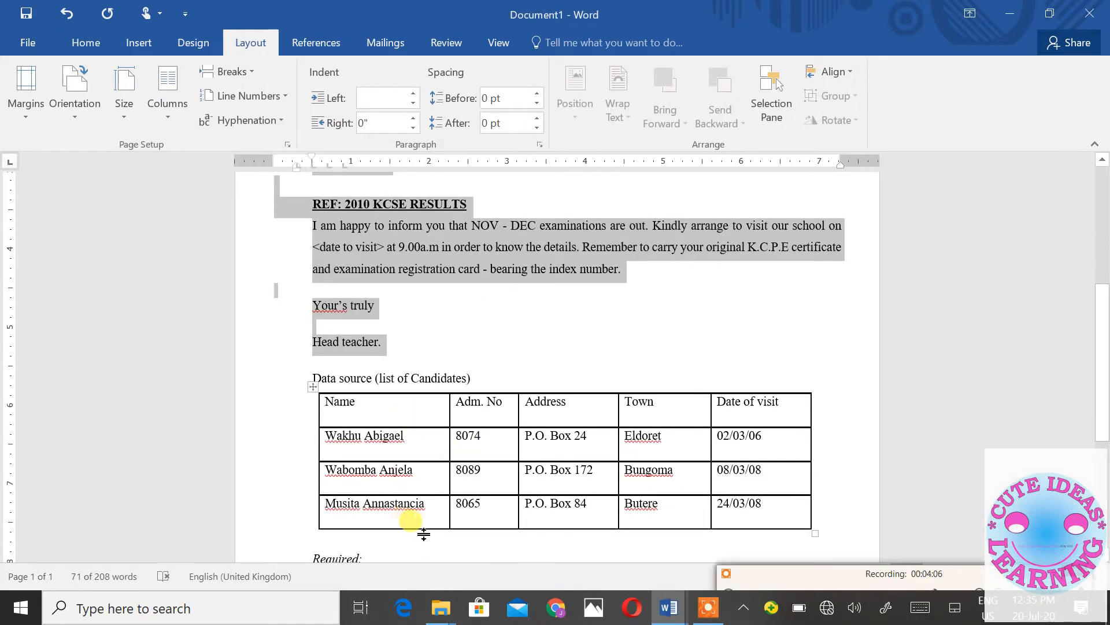
{"action": "left_click", "coordinate": [678, 601]}
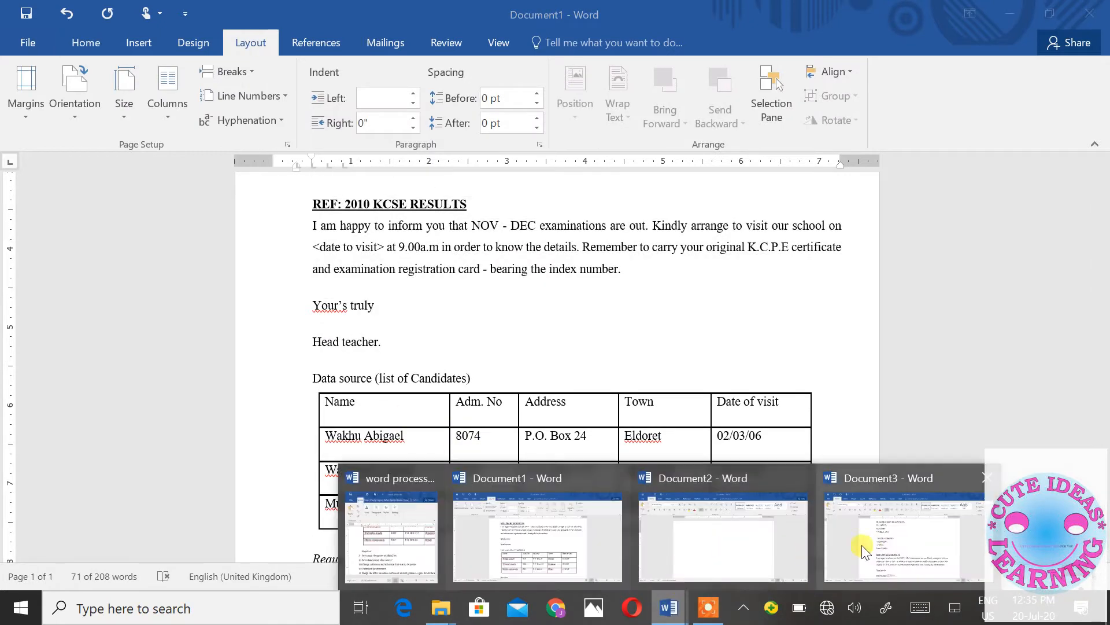
{"action": "left_click", "coordinate": [886, 547]}
{"action": "scroll", "coordinate": [692, 456], "scroll_direction": "down", "scroll_amount": 2}
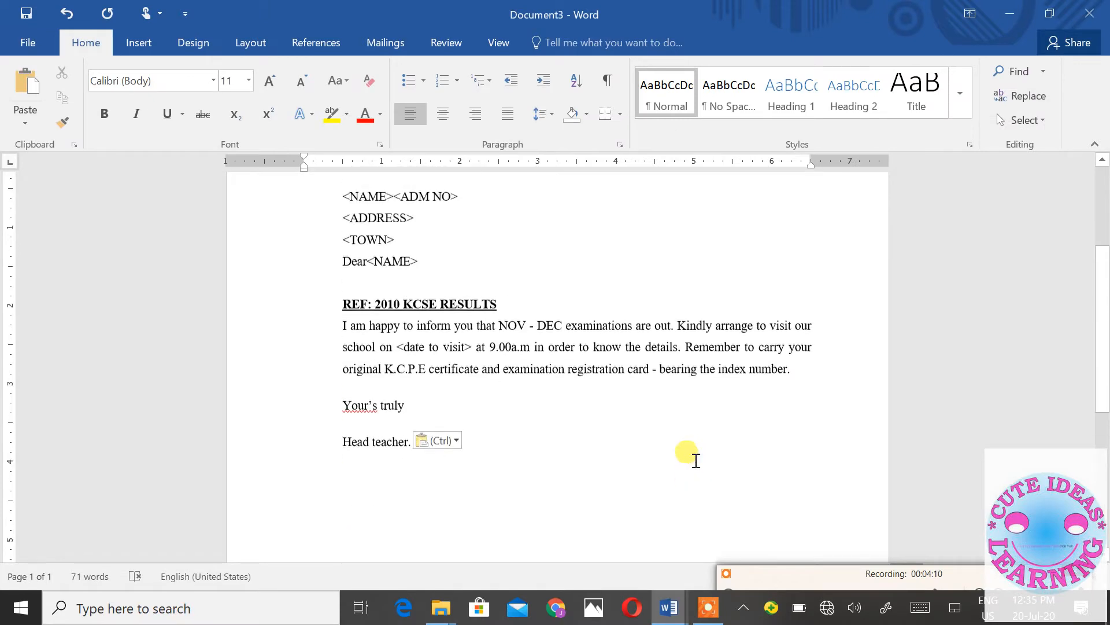
{"action": "scroll", "coordinate": [694, 458], "scroll_direction": "up", "scroll_amount": 3}
{"action": "scroll", "coordinate": [691, 451], "scroll_direction": "down", "scroll_amount": 1}
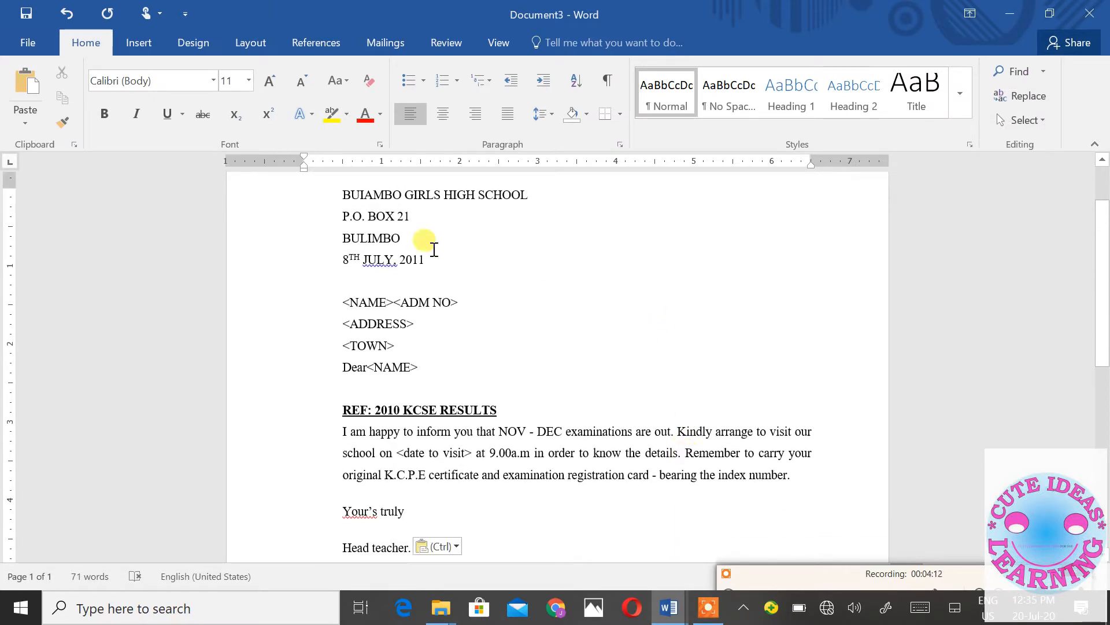
{"action": "left_click_drag", "start_coordinate": [345, 192], "coordinate": [553, 527]}
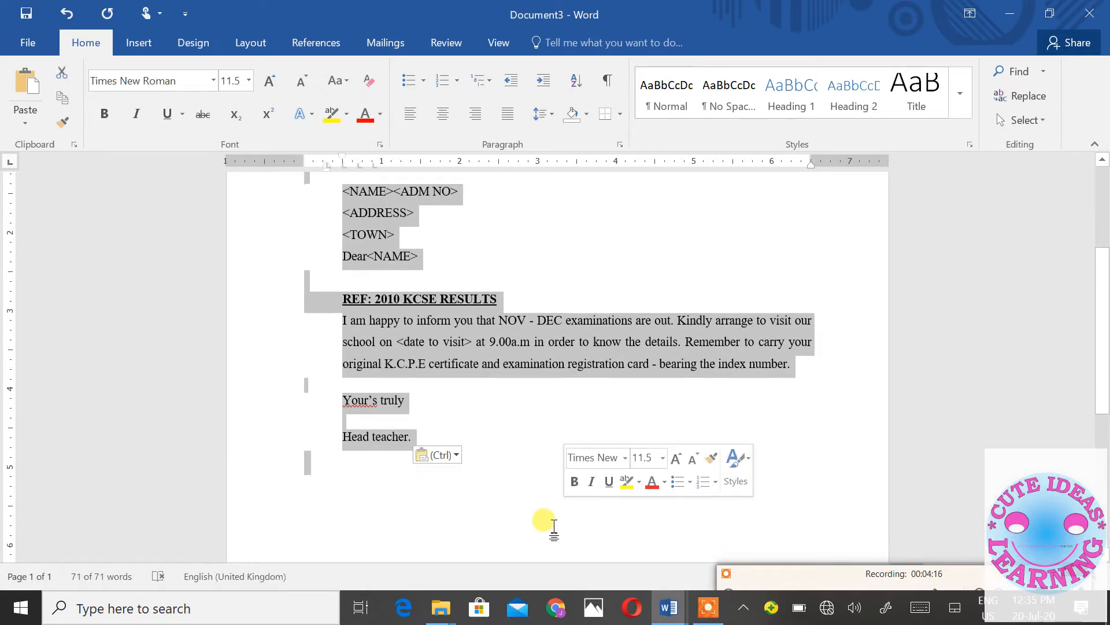
{"action": "key", "text": "ctrl+c"}
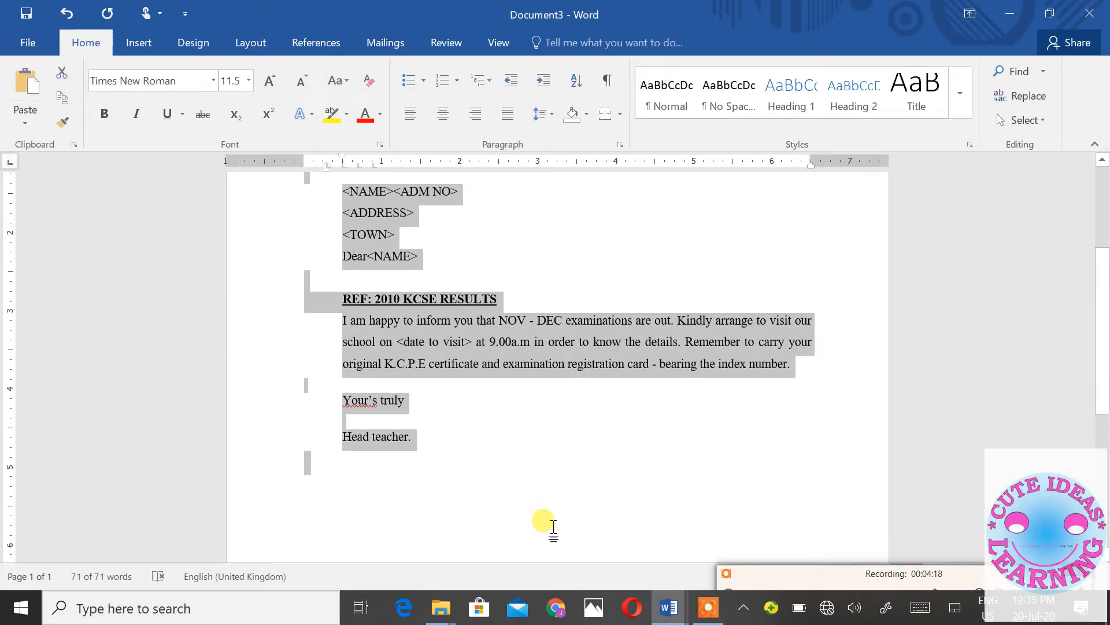
{"action": "key", "text": "ctrl+n"}
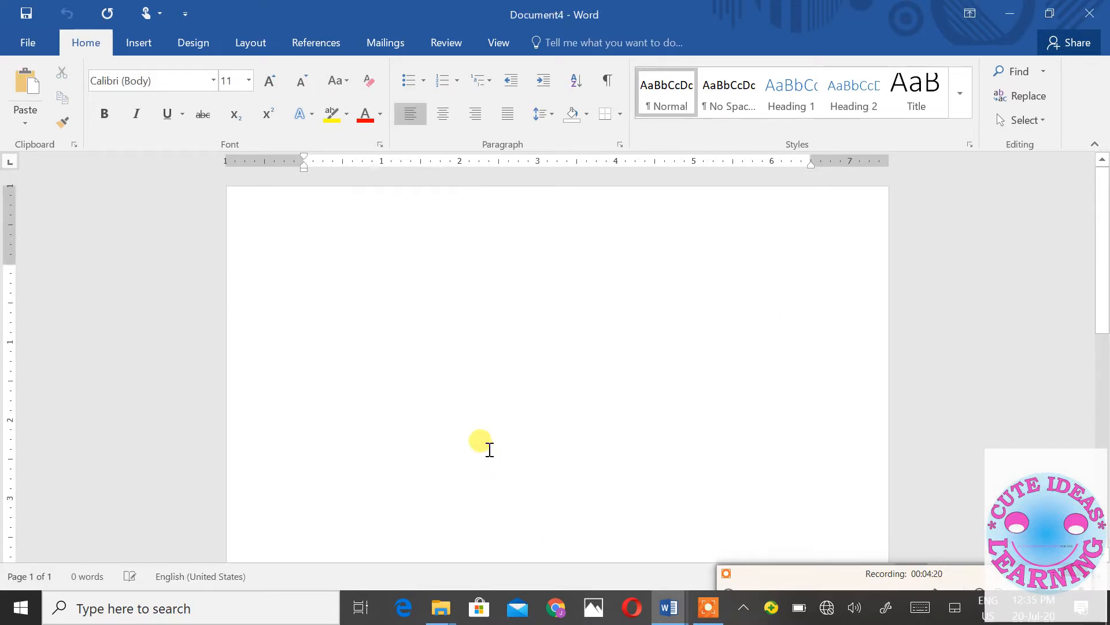
{"action": "key", "text": "ctrl+v"}
- Add two page breaks and paste two more copies, giving three letters on separate pages
{"action": "scroll", "coordinate": [495, 455], "scroll_direction": "down", "scroll_amount": 3}
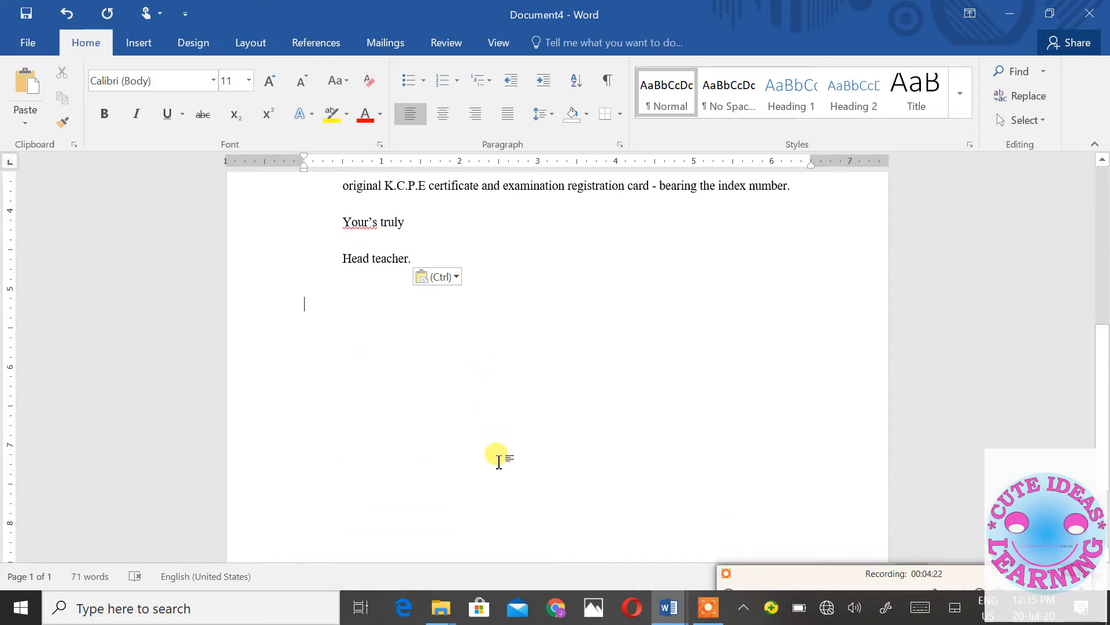
{"action": "key", "text": "ctrl"}
{"action": "key", "text": "Escape"}
{"action": "scroll", "coordinate": [424, 449], "scroll_direction": "down", "scroll_amount": 2}
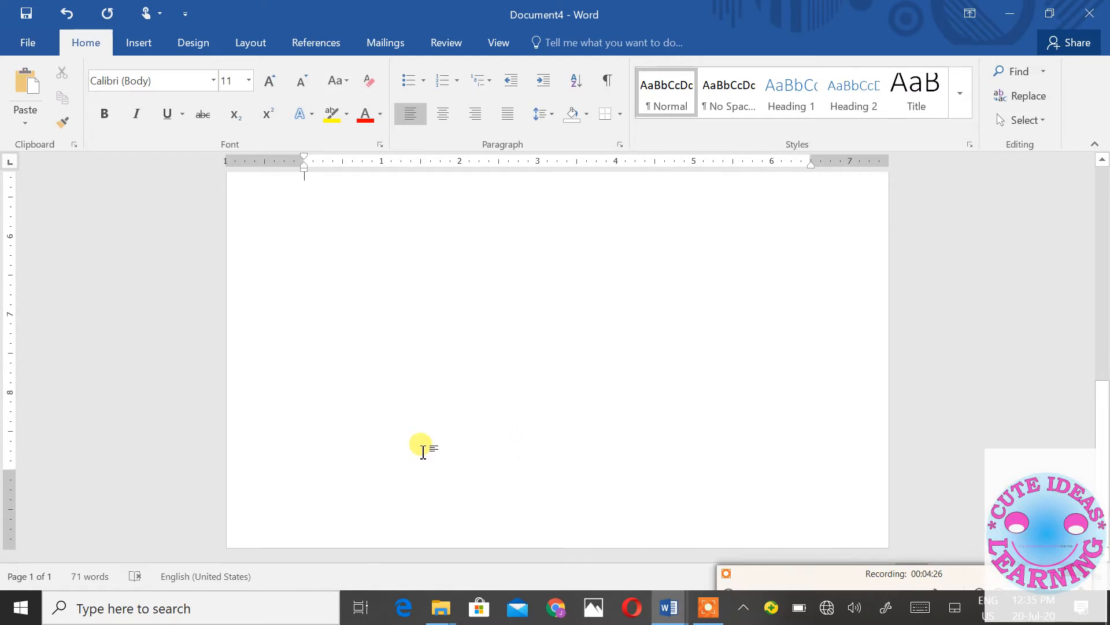
{"action": "key", "text": "ctrl+Return"}
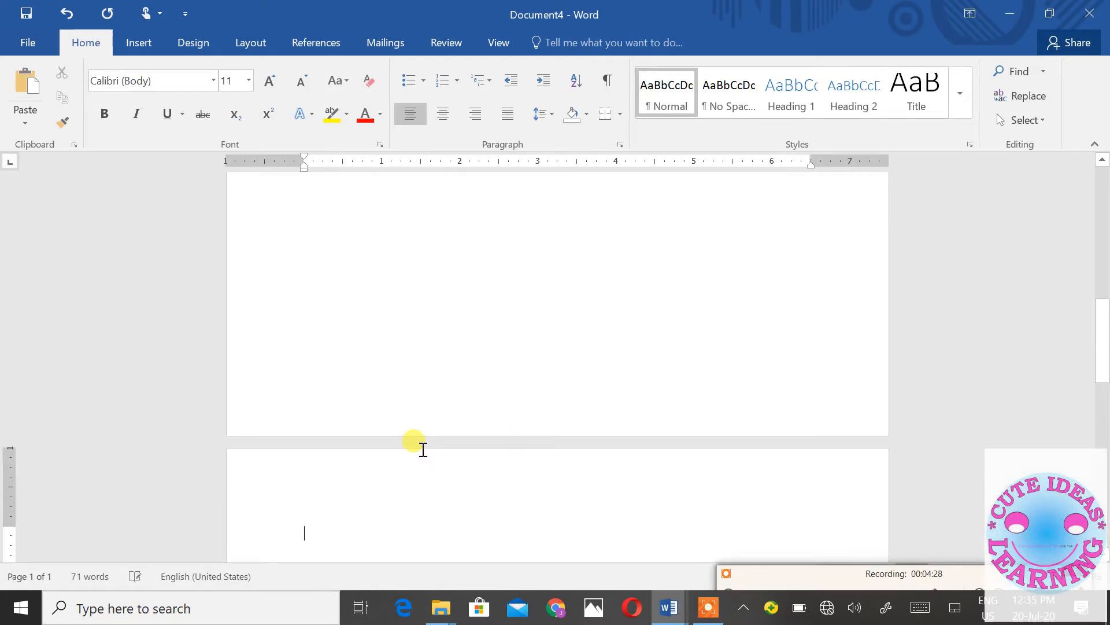
{"action": "key", "text": "ctrl+v"}
{"action": "scroll", "coordinate": [451, 457], "scroll_direction": "down", "scroll_amount": 3}
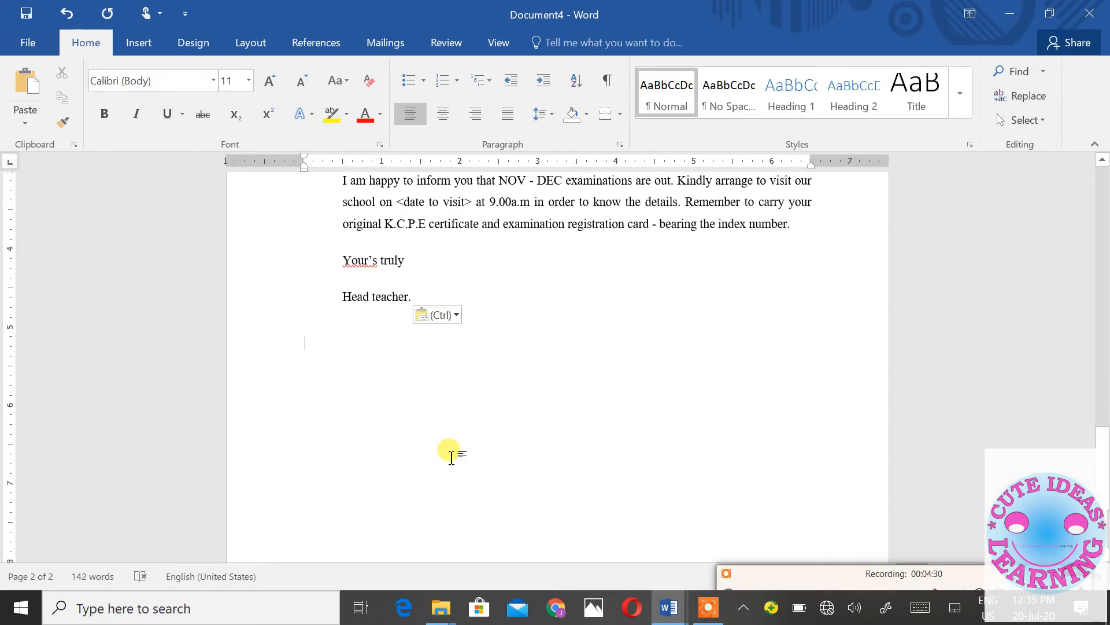
{"action": "key", "text": "ctrl+Return"}
{"action": "key", "text": "ctrl+v"}
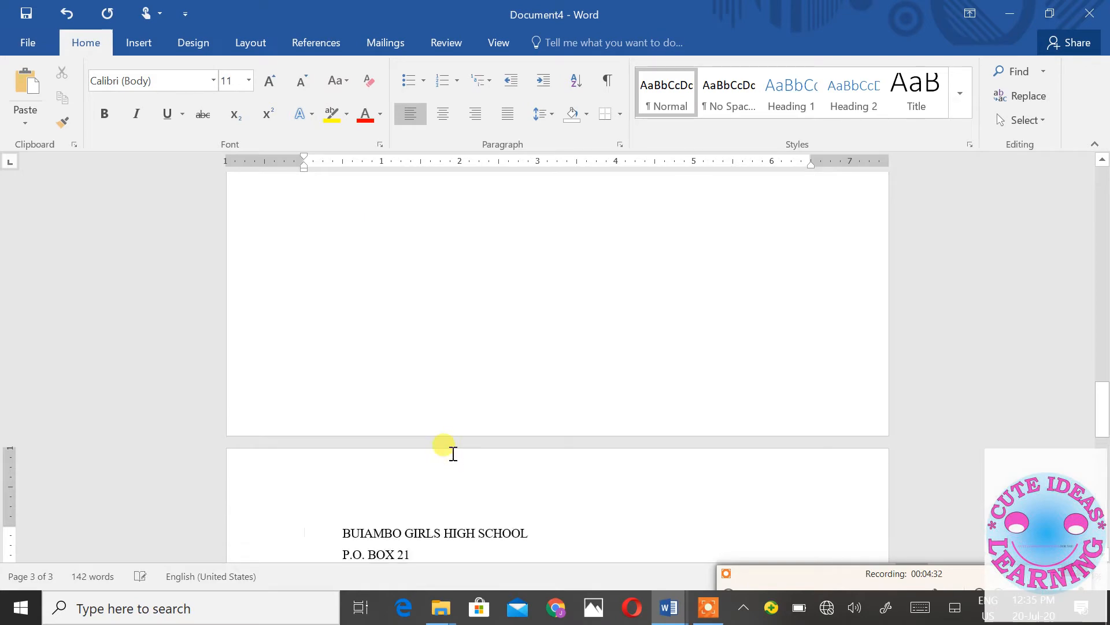
- Replace the first copy's <NAME> <ADM NO> placeholder line with F44
{"action": "scroll", "coordinate": [456, 455], "scroll_direction": "up", "scroll_amount": 20}
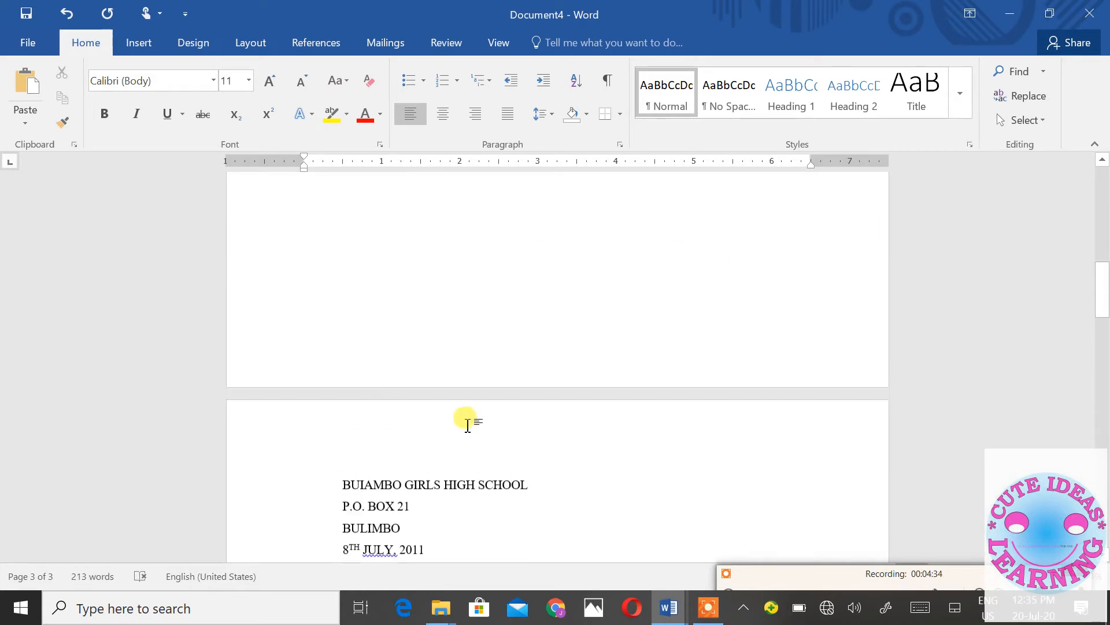
{"action": "scroll", "coordinate": [481, 391], "scroll_direction": "up", "scroll_amount": 2}
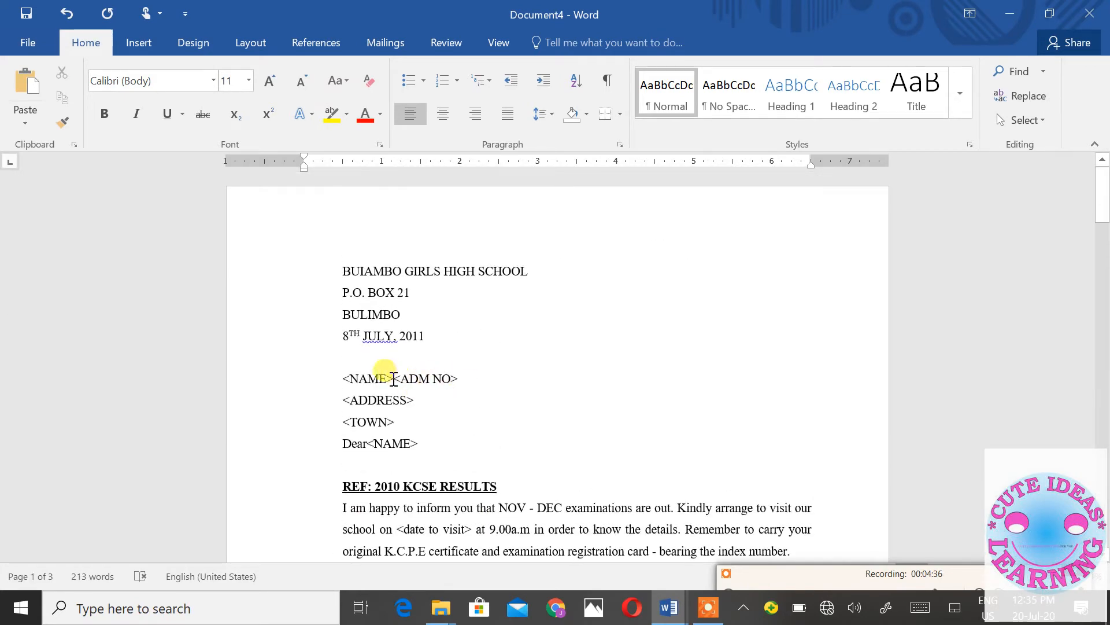
{"action": "left_click_drag", "start_coordinate": [393, 379], "coordinate": [329, 355]}
{"action": "key", "text": "BackSpace"}
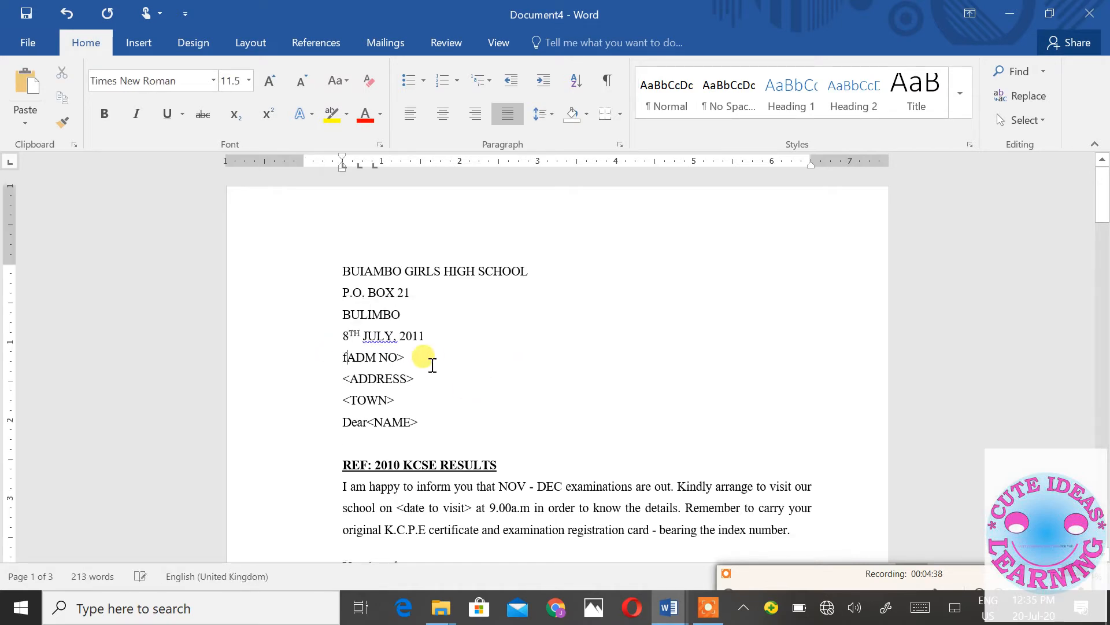
{"action": "left_click_drag", "start_coordinate": [406, 359], "coordinate": [347, 355]}
{"action": "type", "text": "F44"}
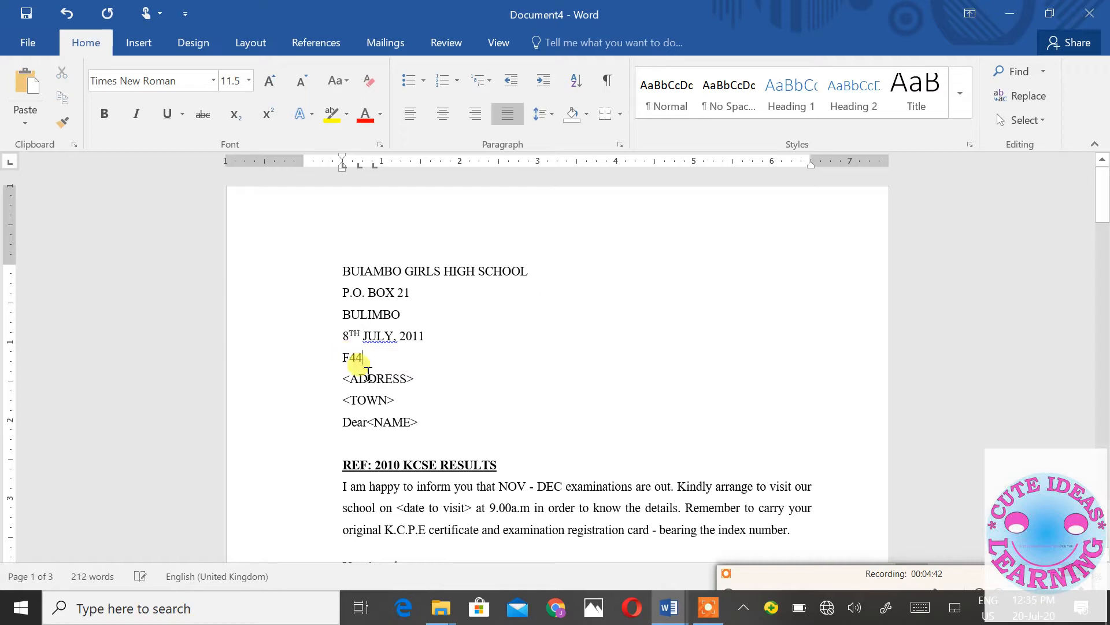
{"action": "left_click_drag", "start_coordinate": [359, 354], "coordinate": [424, 382]}
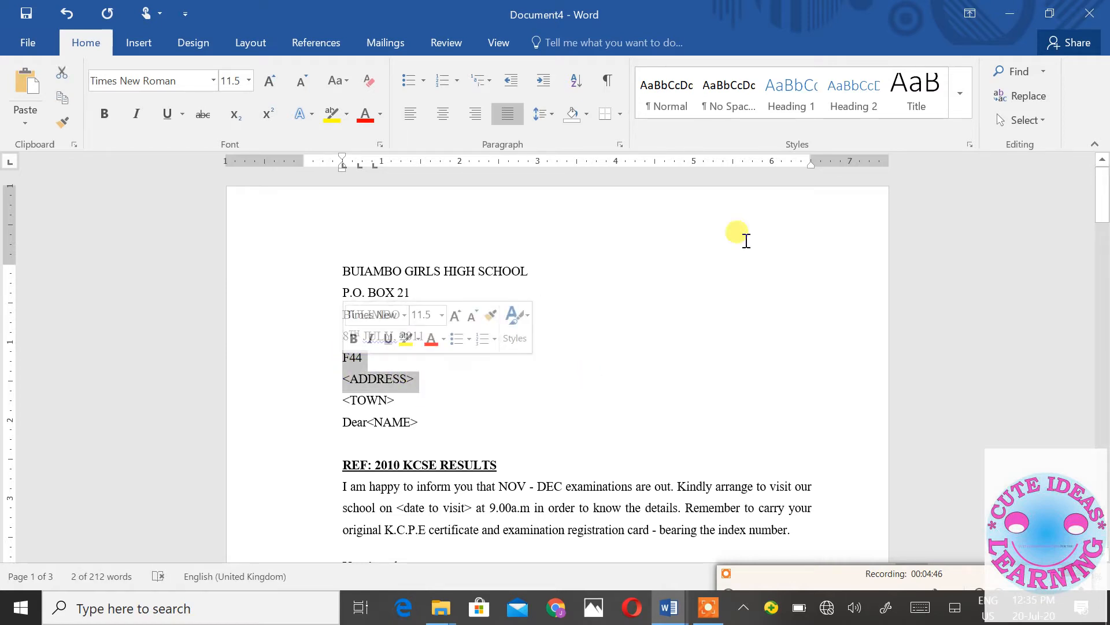
- Close the three-copy document without saving and clear the selection in Document3's letter
{"action": "left_click", "coordinate": [1096, 26]}
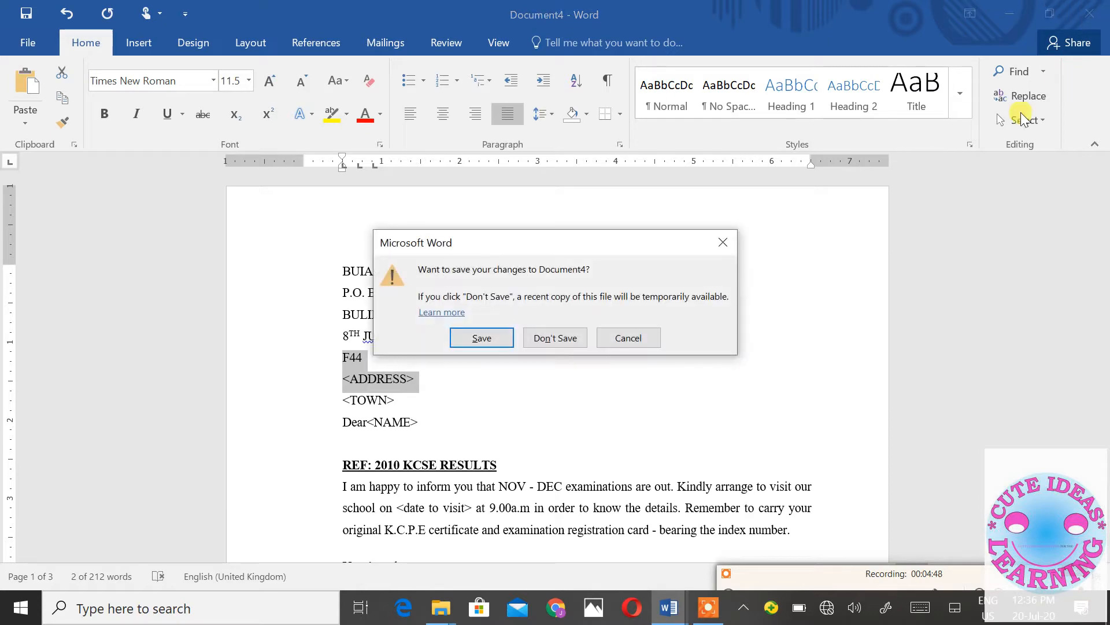
{"action": "left_click", "coordinate": [553, 336]}
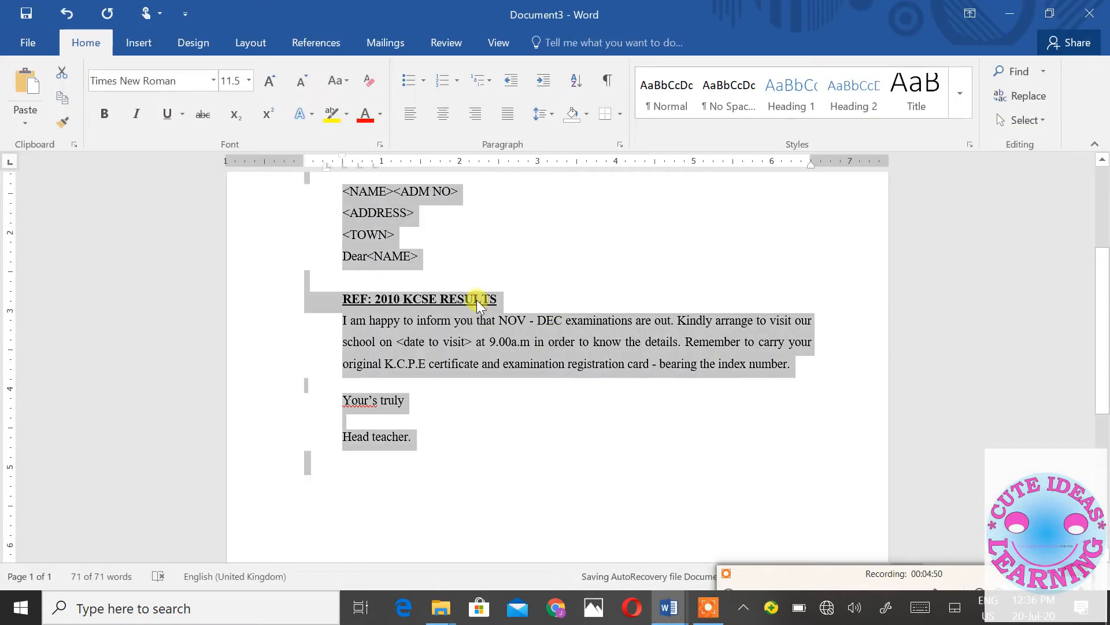
{"action": "scroll", "coordinate": [478, 294], "scroll_direction": "up", "scroll_amount": 3}
{"action": "scroll", "coordinate": [480, 282], "scroll_direction": "down", "scroll_amount": 1}
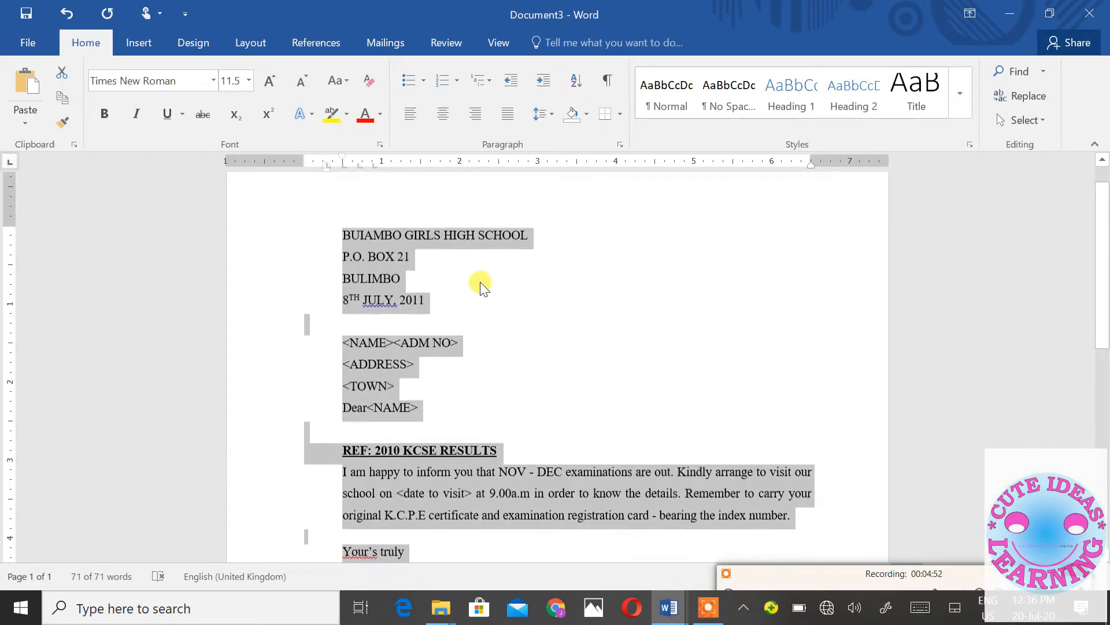
{"action": "left_click", "coordinate": [482, 298]}
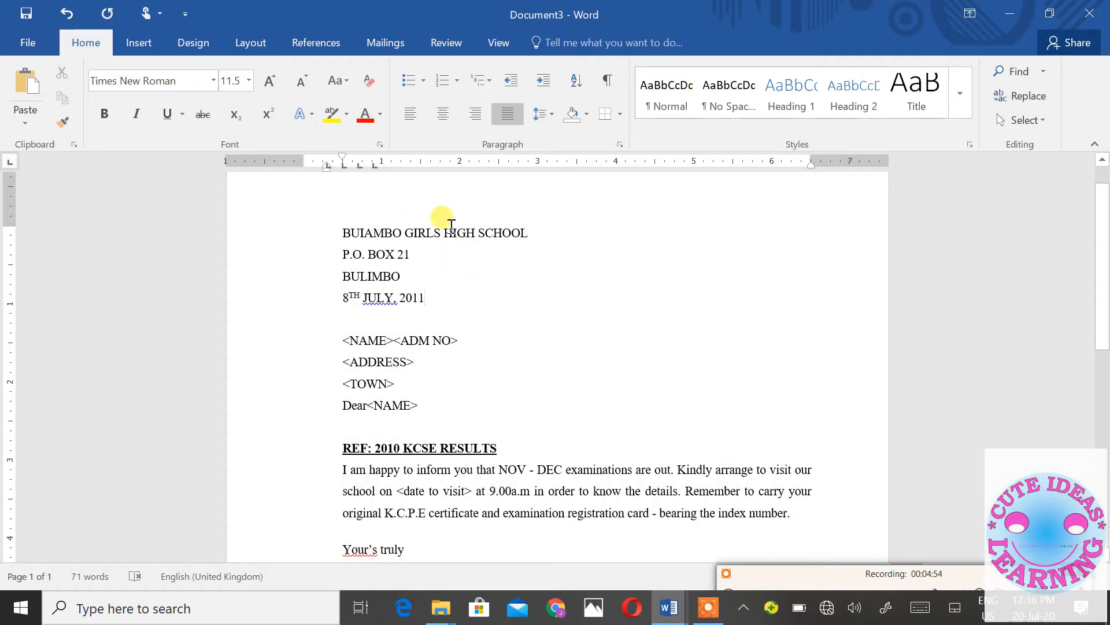
{"action": "scroll", "coordinate": [436, 307], "scroll_direction": "down", "scroll_amount": 1}
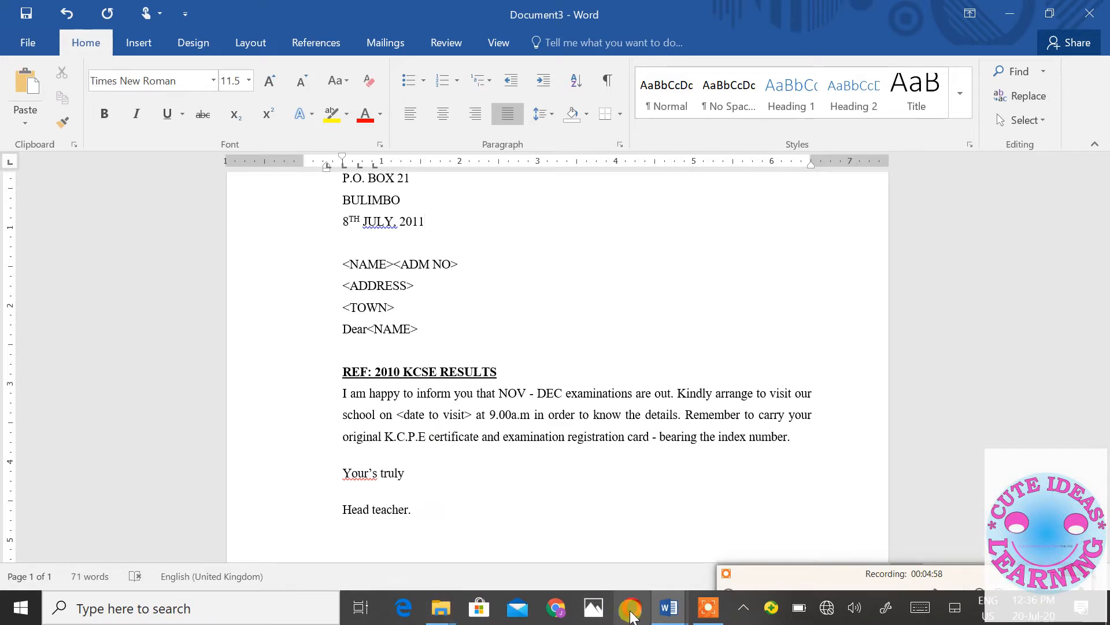
- Check the candidate table in Document1, then minimize it to return to the letter
{"action": "mouse_move", "coordinate": [701, 620]}
{"action": "mouse_move", "coordinate": [665, 609]}
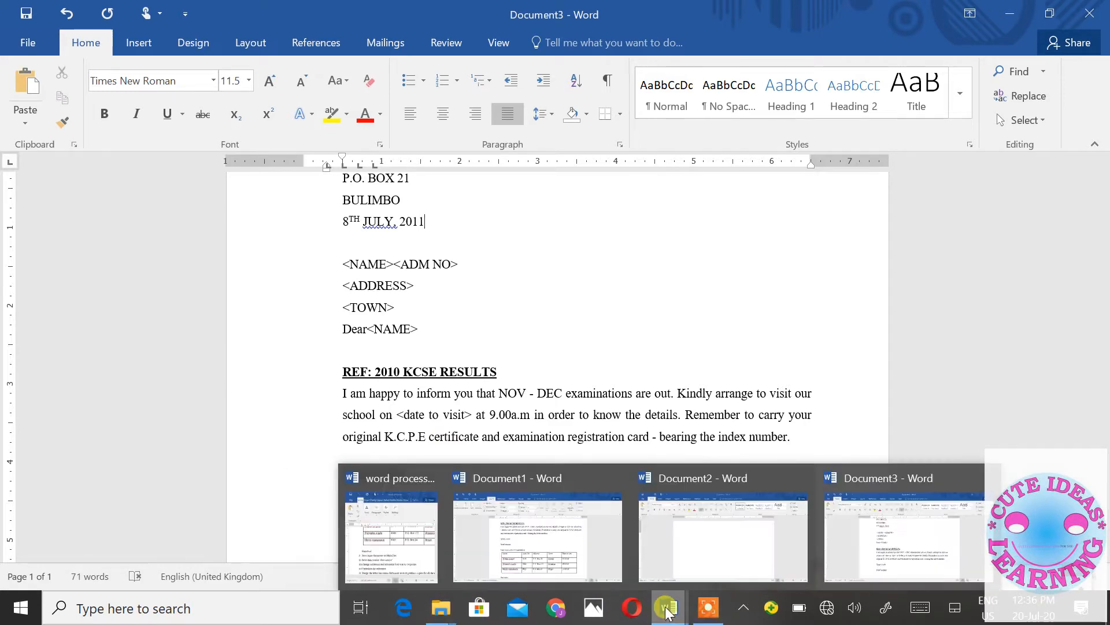
{"action": "left_click", "coordinate": [547, 528]}
{"action": "scroll", "coordinate": [453, 366], "scroll_direction": "up", "scroll_amount": 1}
{"action": "scroll", "coordinate": [452, 365], "scroll_direction": "down", "scroll_amount": 4}
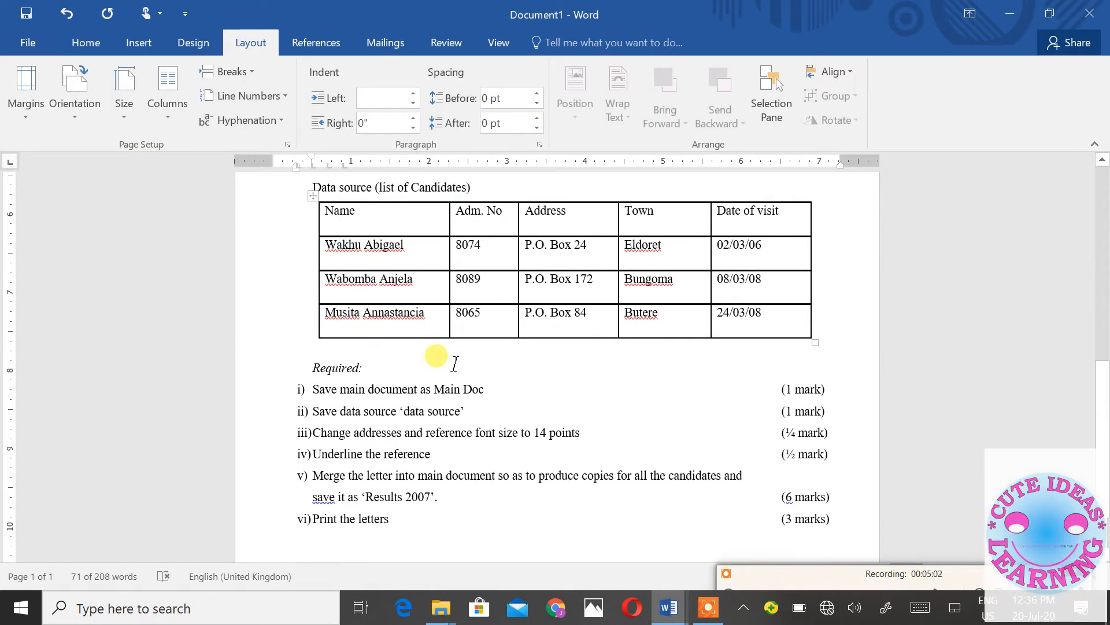
{"action": "left_click", "coordinate": [1013, 13]}
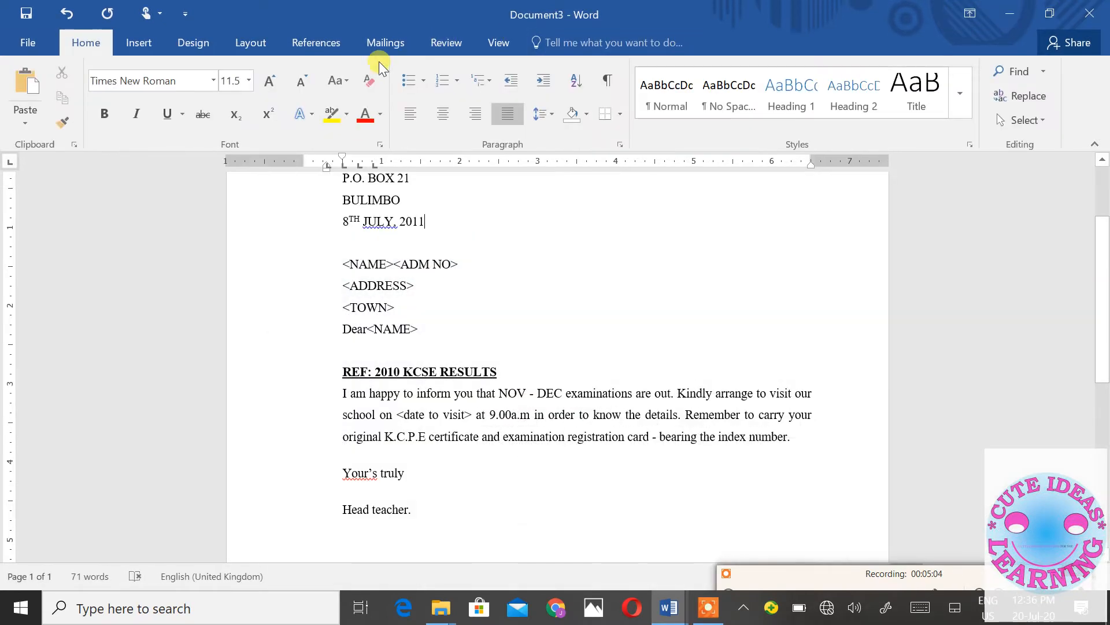
- Save the letter through This PC > Browse into the Desktop folder as 'main doc'
{"action": "left_click", "coordinate": [29, 13]}
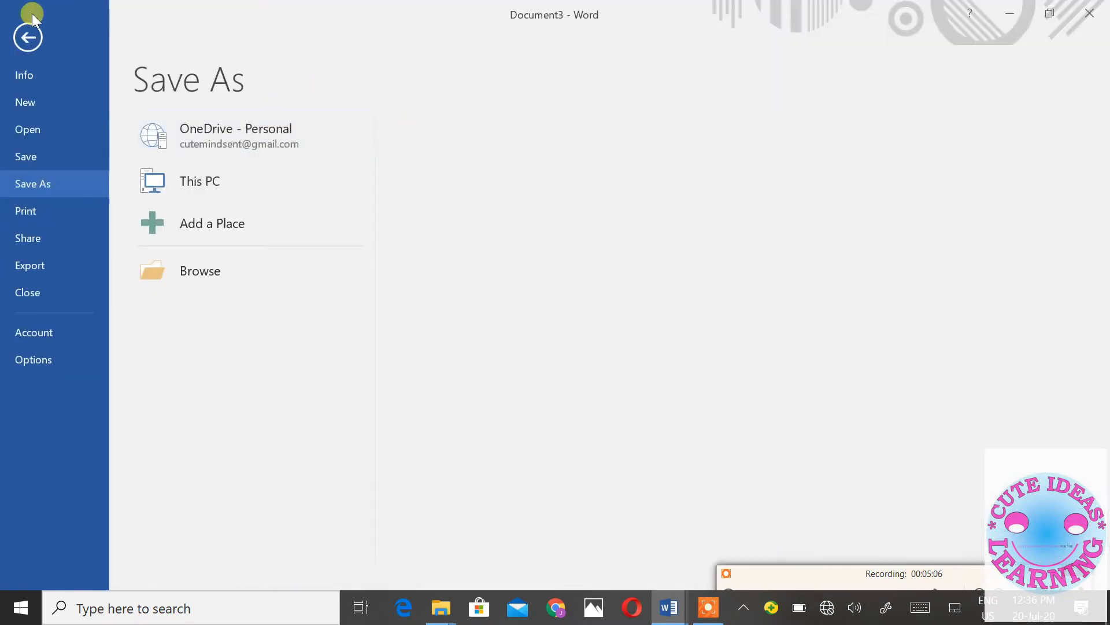
{"action": "left_click", "coordinate": [219, 181]}
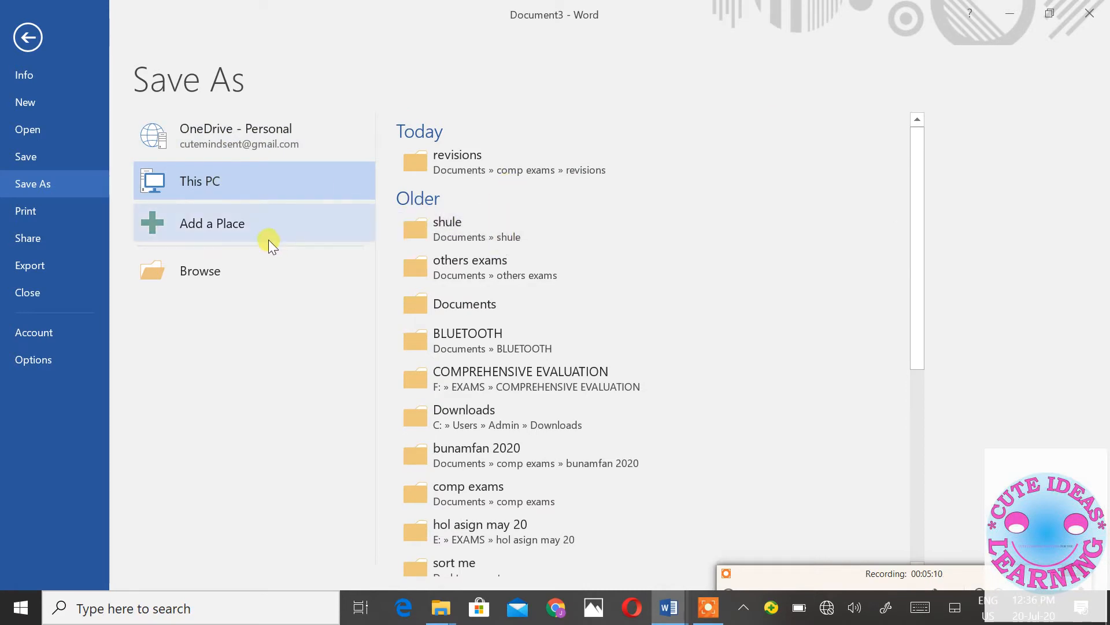
{"action": "left_click", "coordinate": [217, 258]}
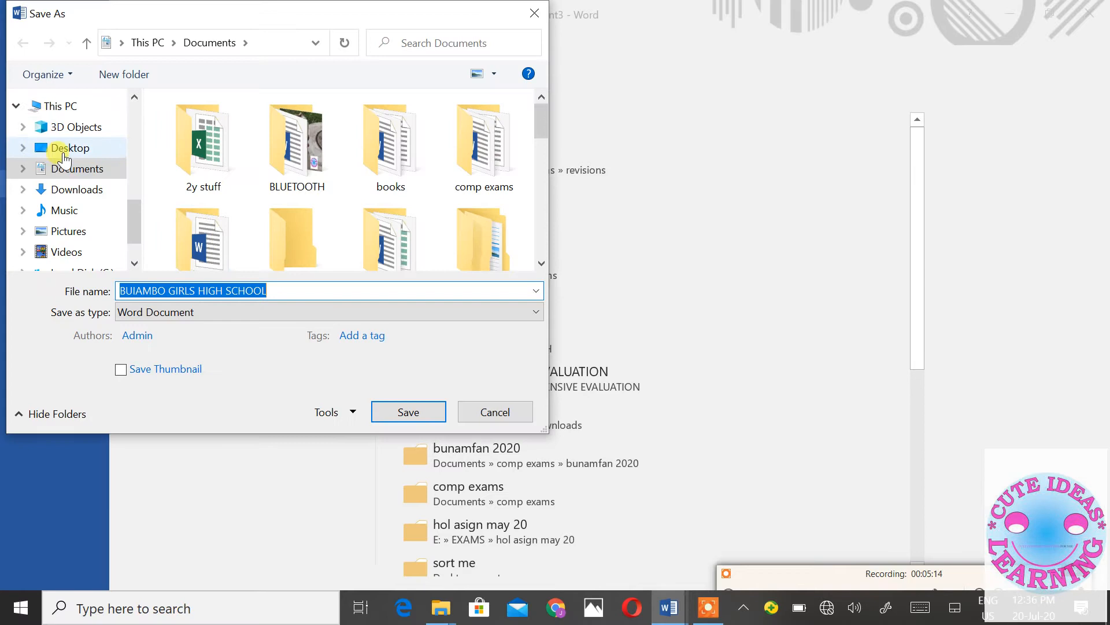
{"action": "left_click", "coordinate": [63, 151]}
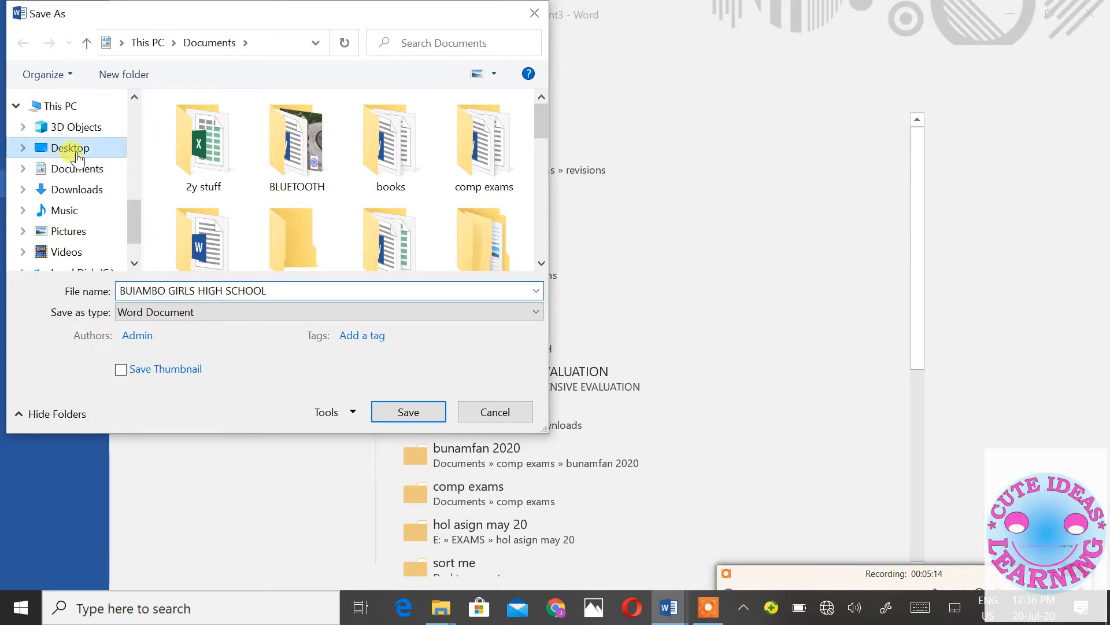
{"action": "type", "text": "m"}
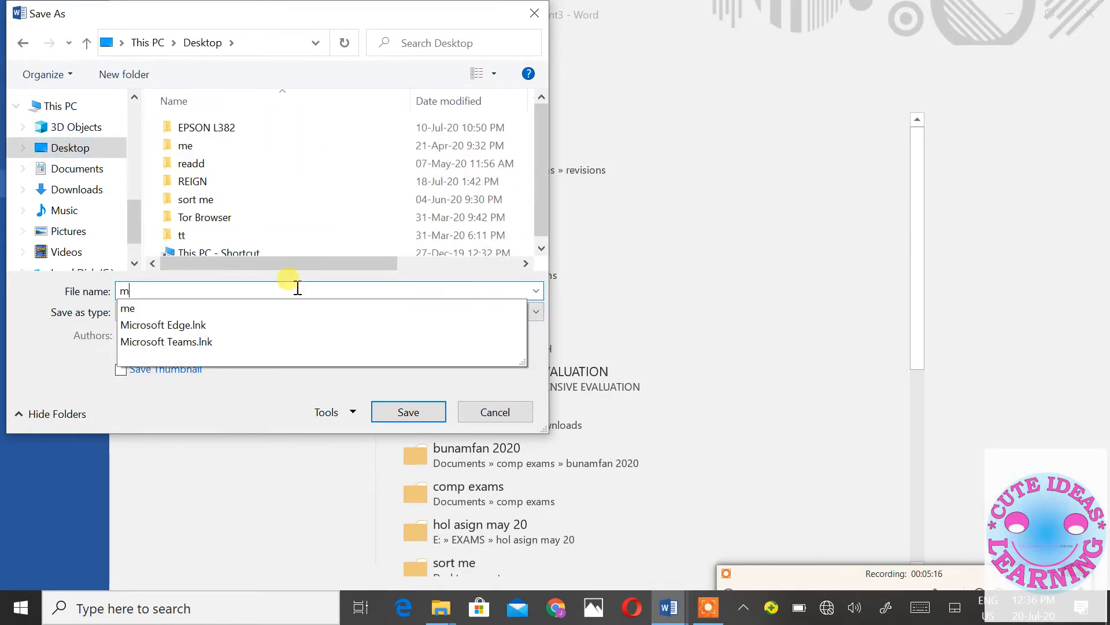
{"action": "type", "text": "ain doc"}
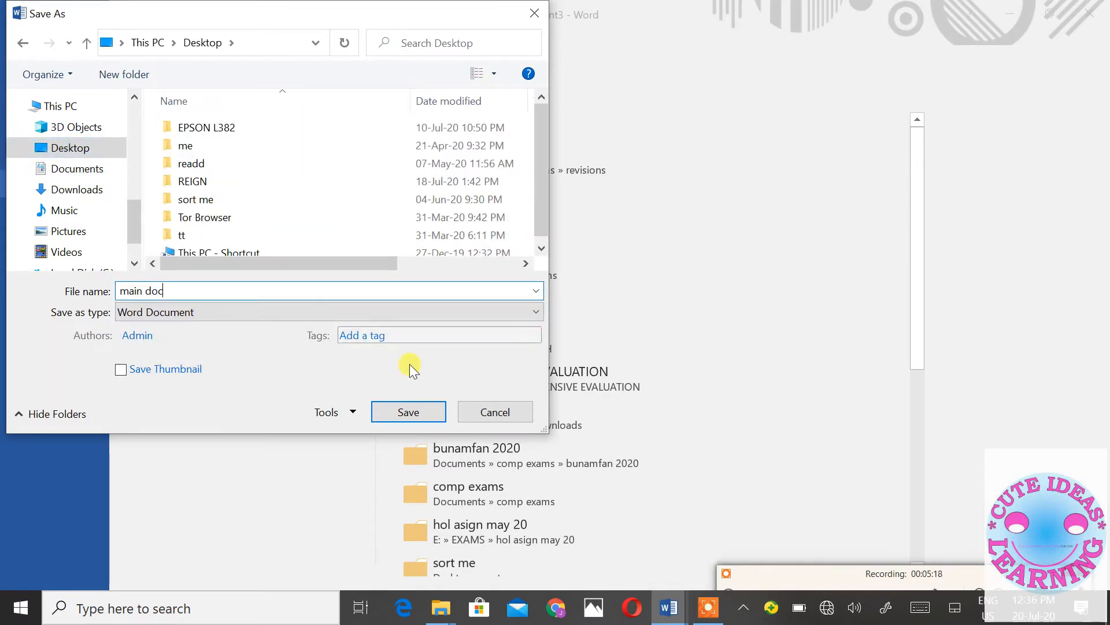
{"action": "left_click", "coordinate": [441, 412]}
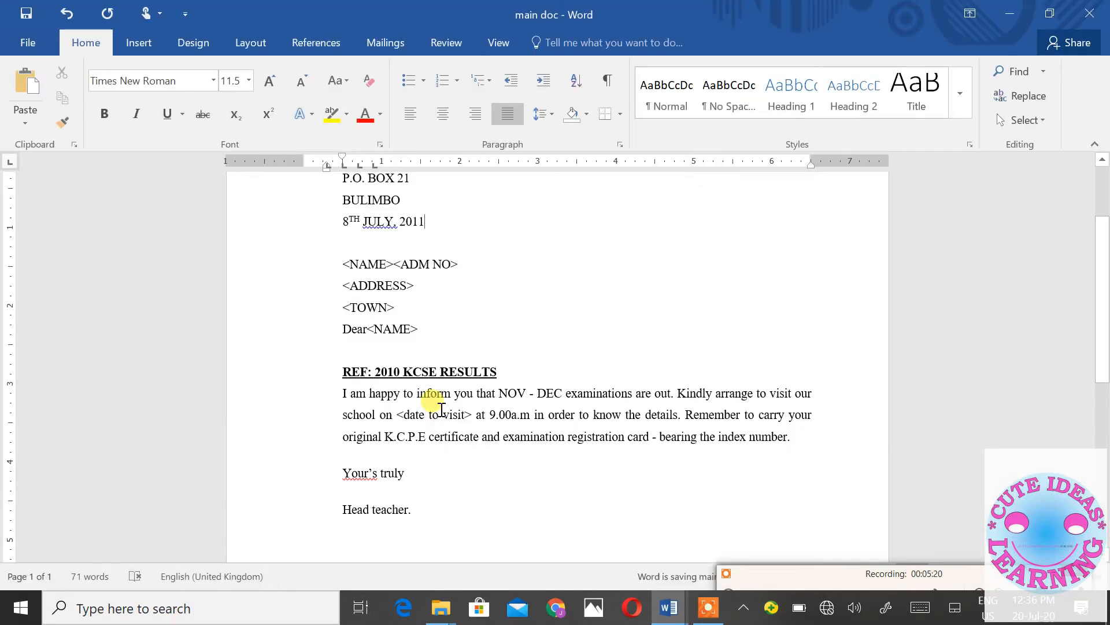
- Glance at the candidate list document, then show the Mailings tab for main doc
{"action": "scroll", "coordinate": [458, 397], "scroll_direction": "up", "scroll_amount": 2}
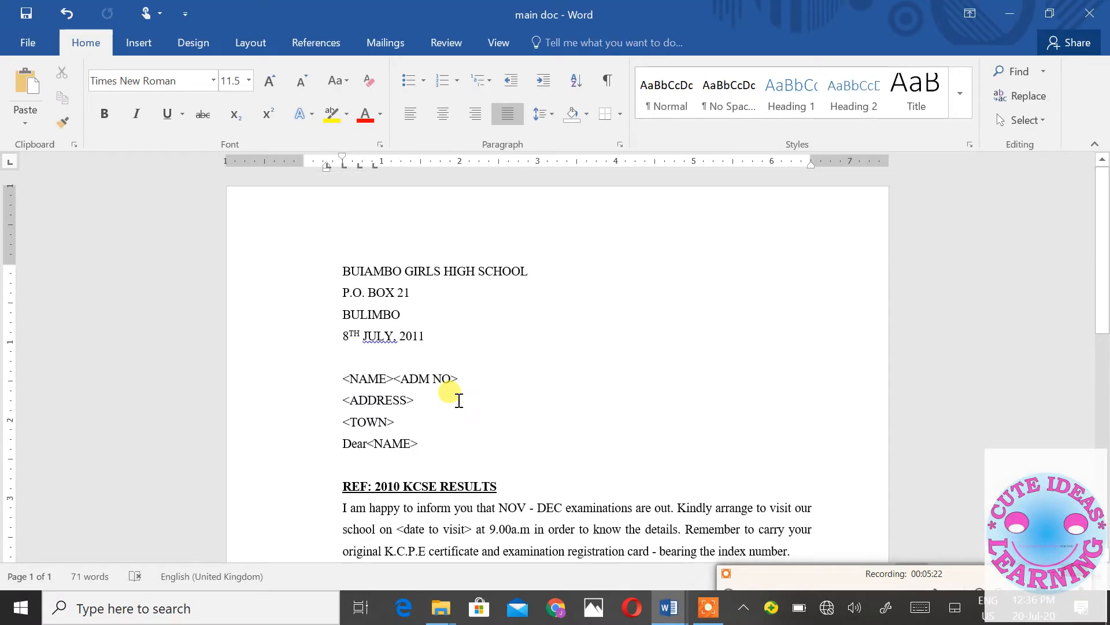
{"action": "scroll", "coordinate": [454, 397], "scroll_direction": "down", "scroll_amount": 3}
{"action": "mouse_move", "coordinate": [668, 606]}
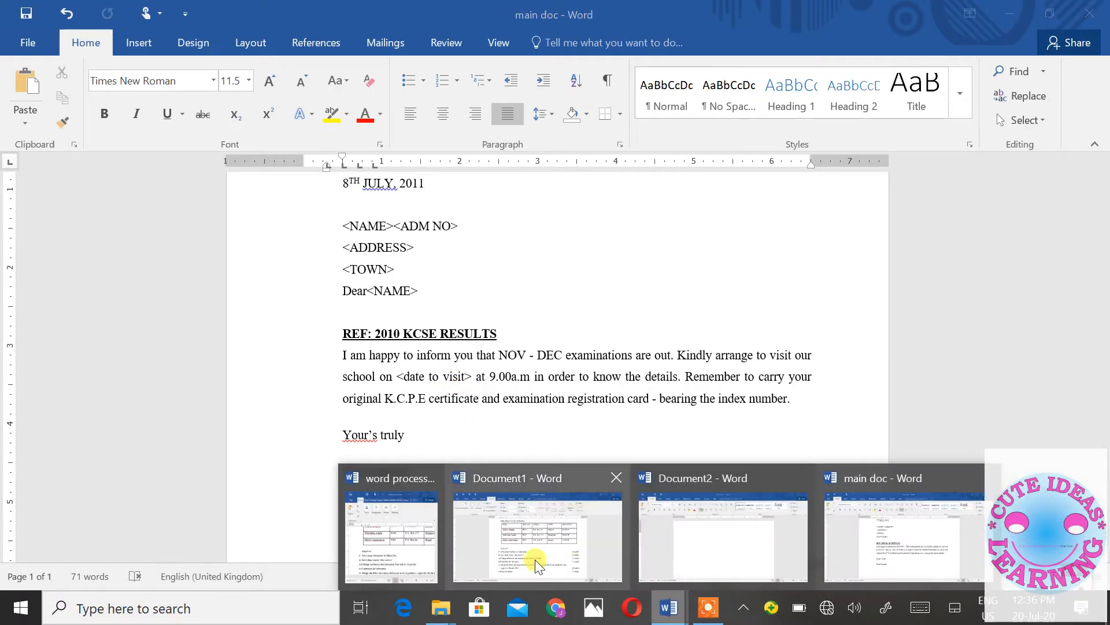
{"action": "left_click", "coordinate": [529, 541]}
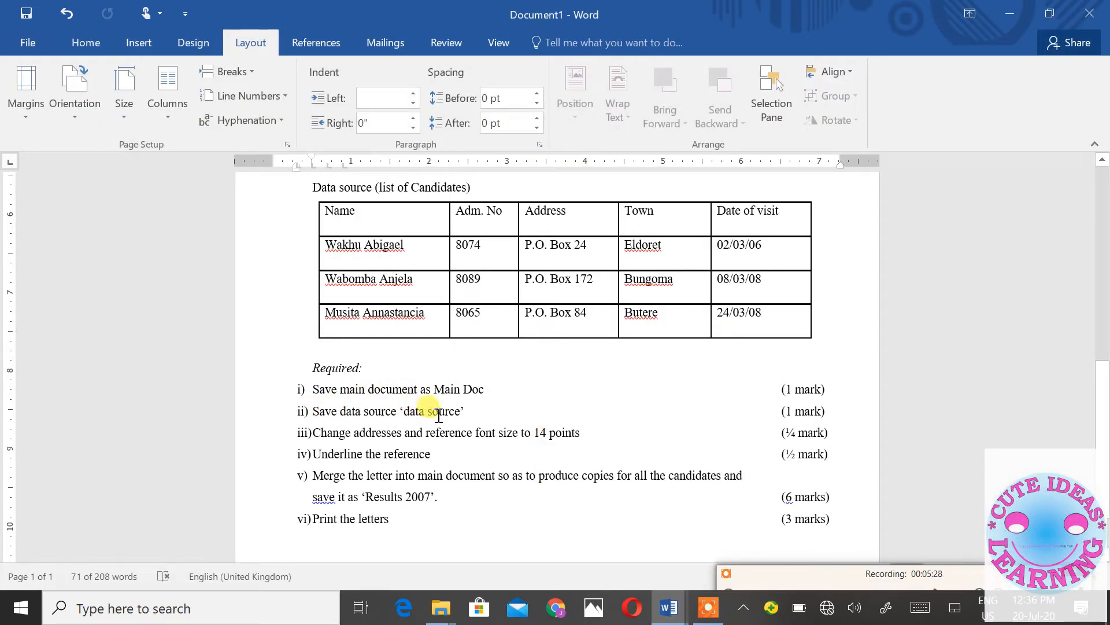
{"action": "left_click", "coordinate": [1012, 13]}
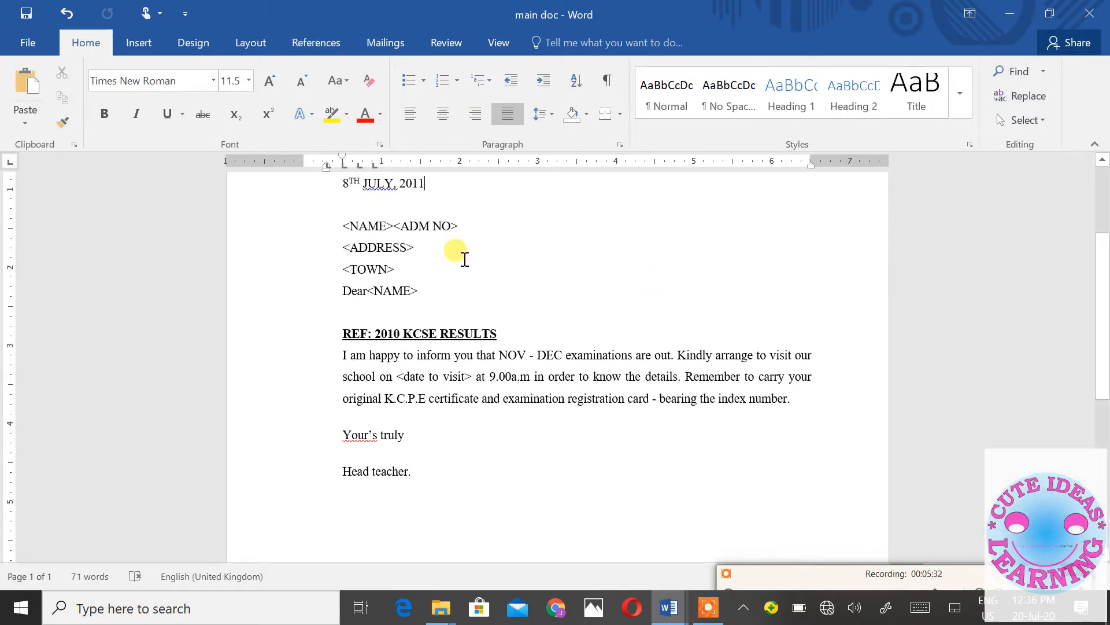
{"action": "left_click", "coordinate": [383, 47]}
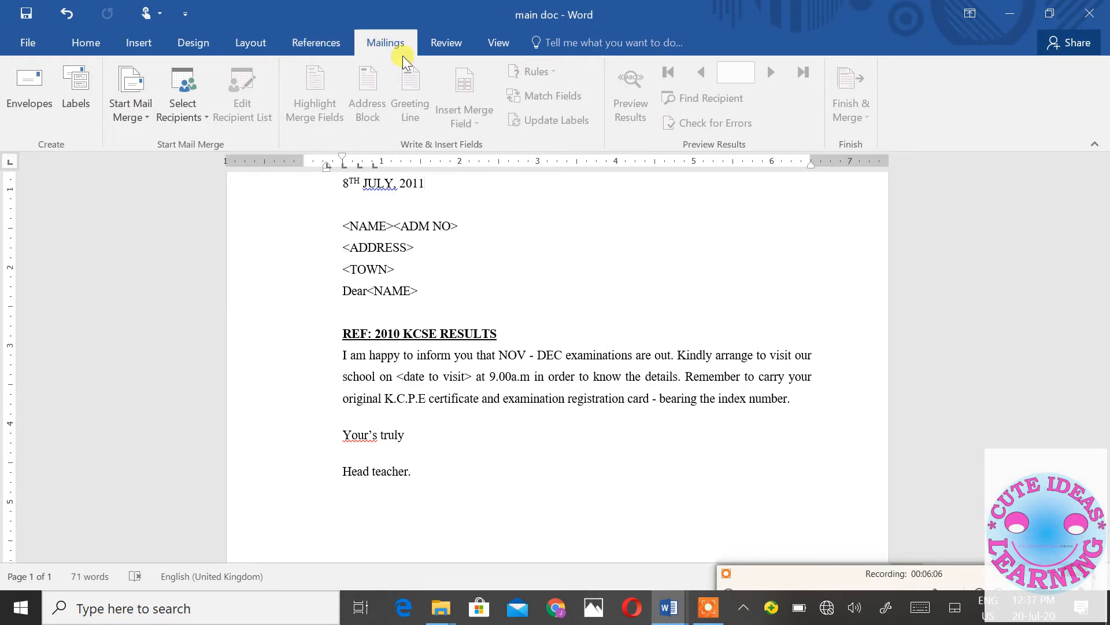
- Peek at the Document1 data source, then choose Select Recipients > Type a New List
{"action": "left_click", "coordinate": [197, 120]}
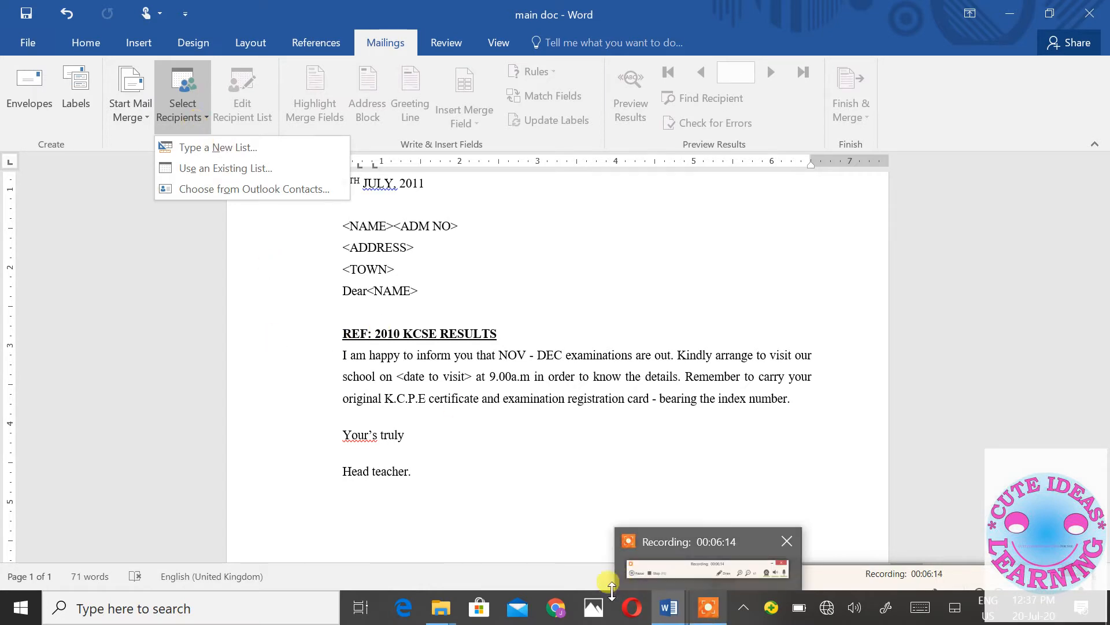
{"action": "mouse_move", "coordinate": [670, 610]}
{"action": "left_click", "coordinate": [564, 559]}
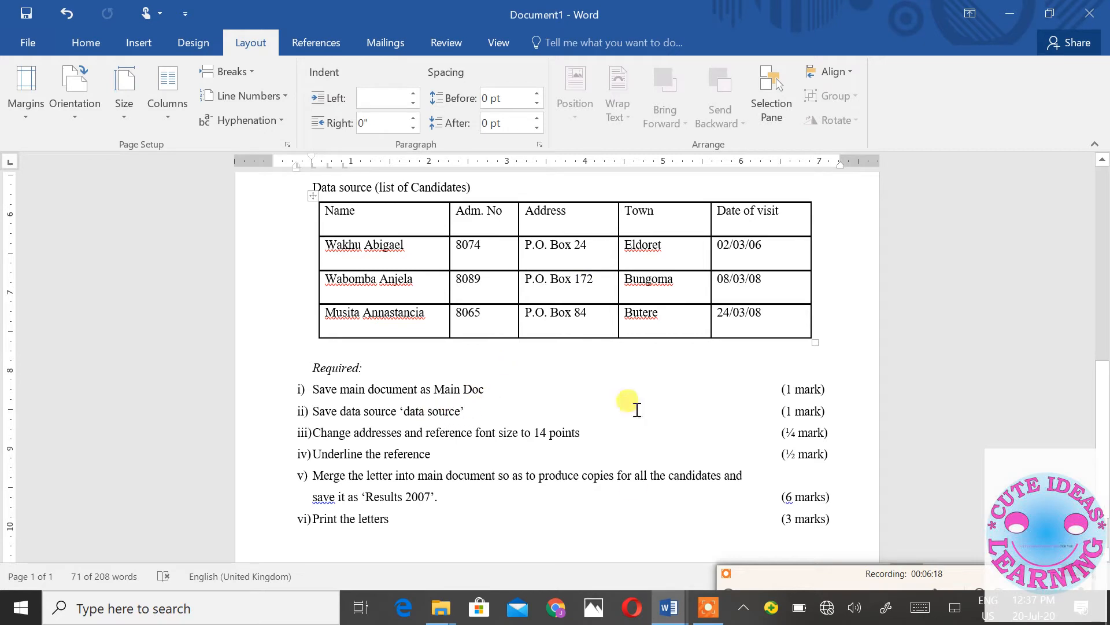
{"action": "left_click", "coordinate": [1006, 18]}
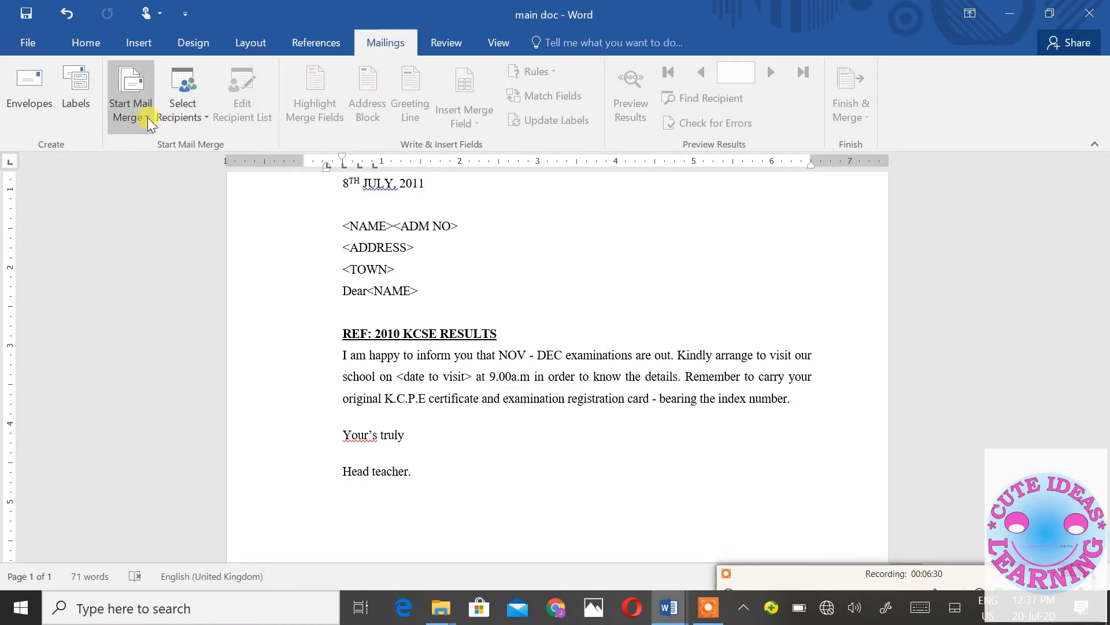
{"action": "left_click", "coordinate": [178, 118]}
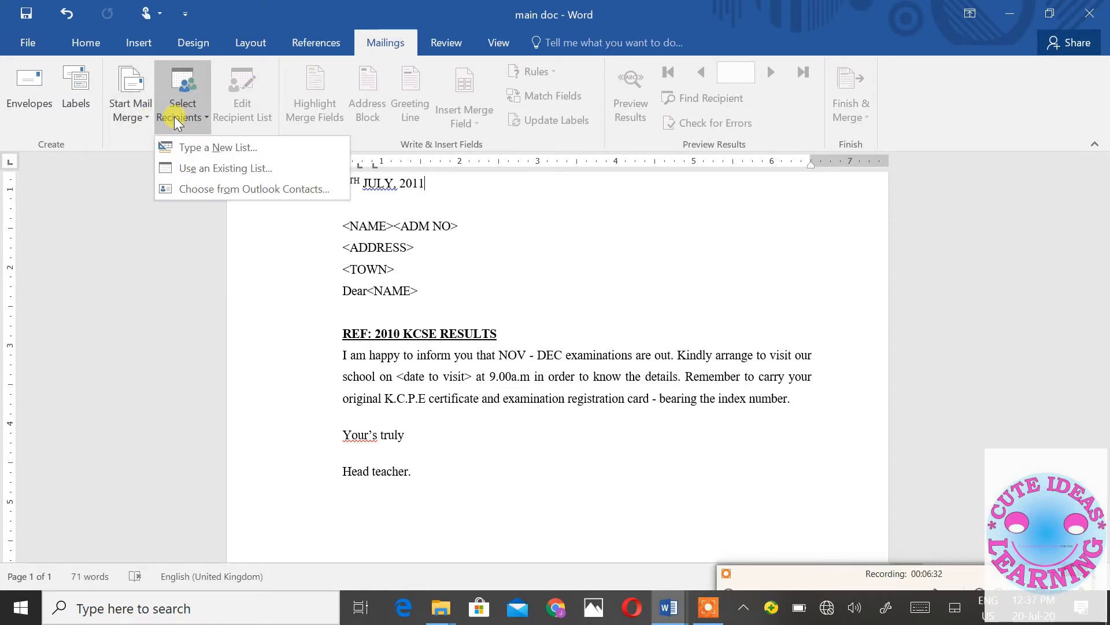
{"action": "left_click", "coordinate": [186, 152]}
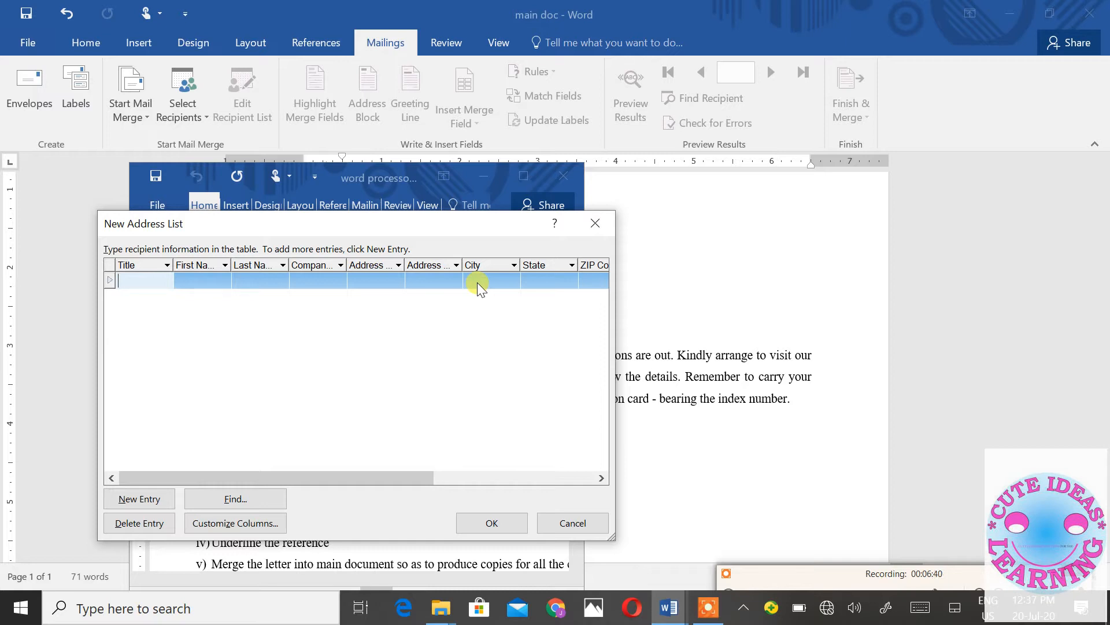
{"action": "left_click", "coordinate": [252, 524]}
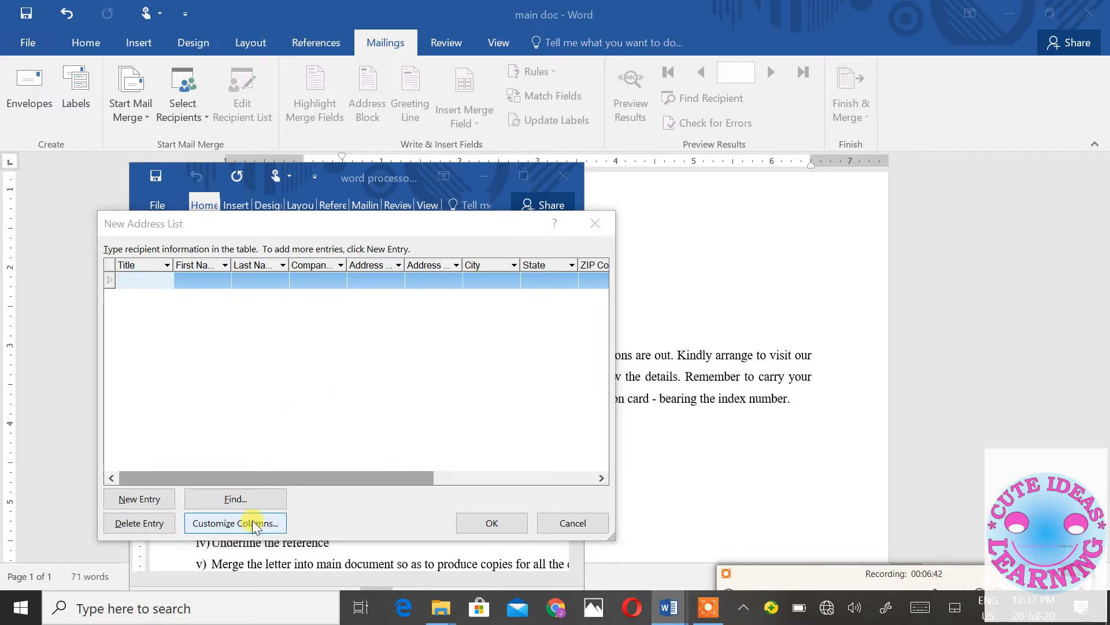
{"action": "left_click", "coordinate": [477, 319]}
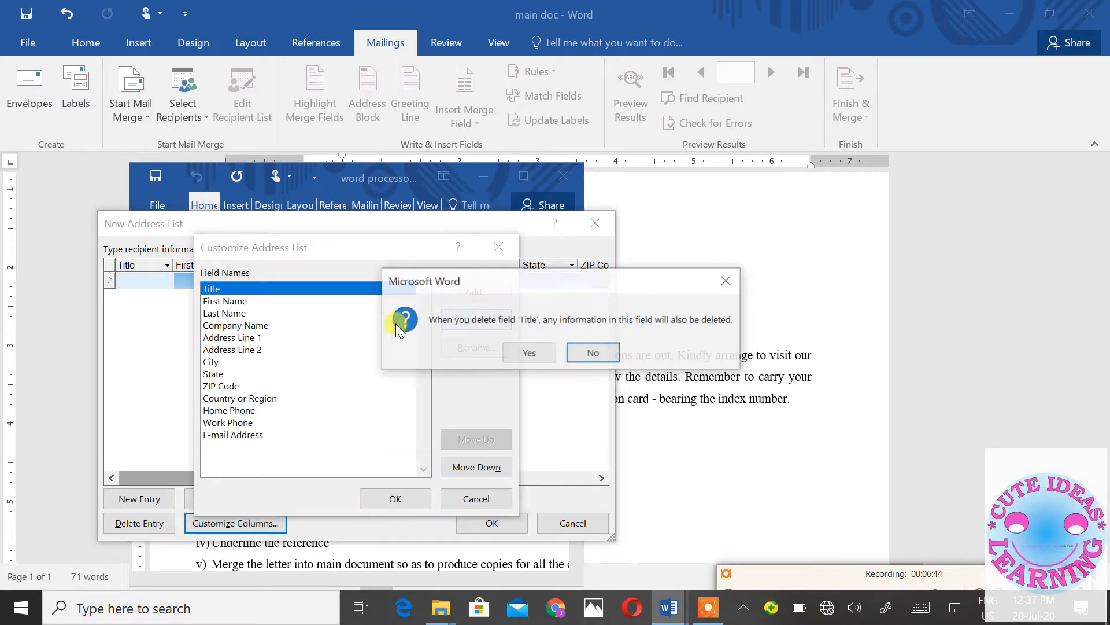
{"action": "left_click", "coordinate": [549, 355]}
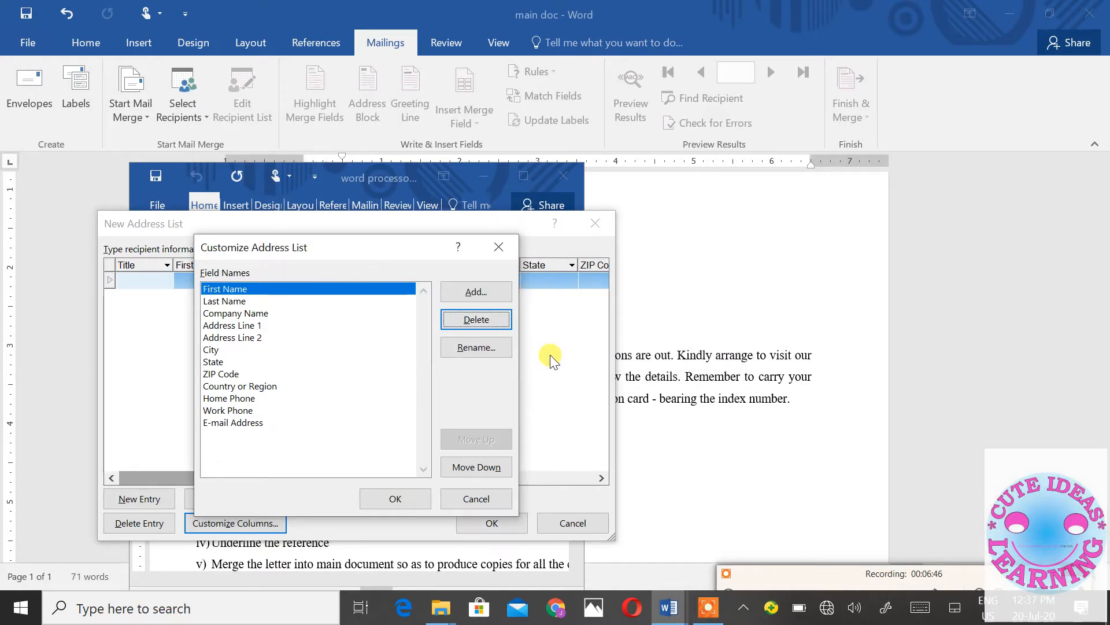
{"action": "key", "text": "Return"}
{"action": "left_click", "coordinate": [550, 354]}
{"action": "key", "text": "Return"}
{"action": "left_click", "coordinate": [550, 351]}
{"action": "key", "text": "Return"}
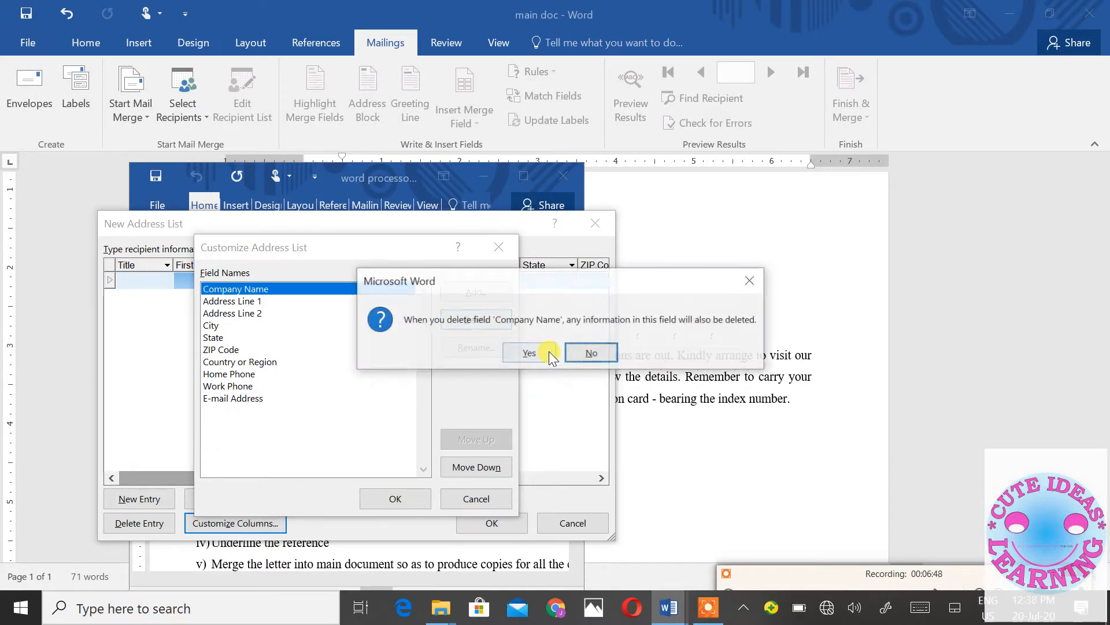
{"action": "left_click", "coordinate": [549, 351]}
{"action": "key", "text": "Return"}
{"action": "left_click", "coordinate": [549, 352]}
{"action": "key", "text": "Return"}
{"action": "left_click", "coordinate": [549, 352]}
{"action": "key", "text": "Return"}
{"action": "left_click", "coordinate": [549, 351]}
{"action": "key", "text": "Return"}
{"action": "key", "text": "Return"}
{"action": "key", "text": "Return"}
{"action": "key", "text": "Return"}
{"action": "key", "text": "Return"}
{"action": "key", "text": "Return"}
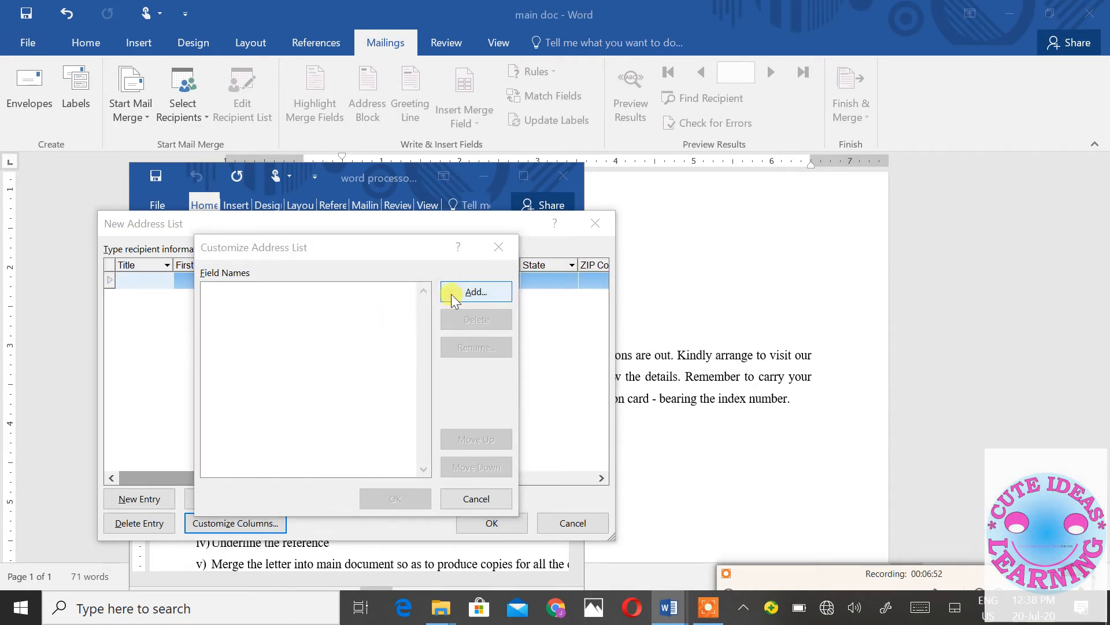
{"action": "left_click", "coordinate": [454, 292]}
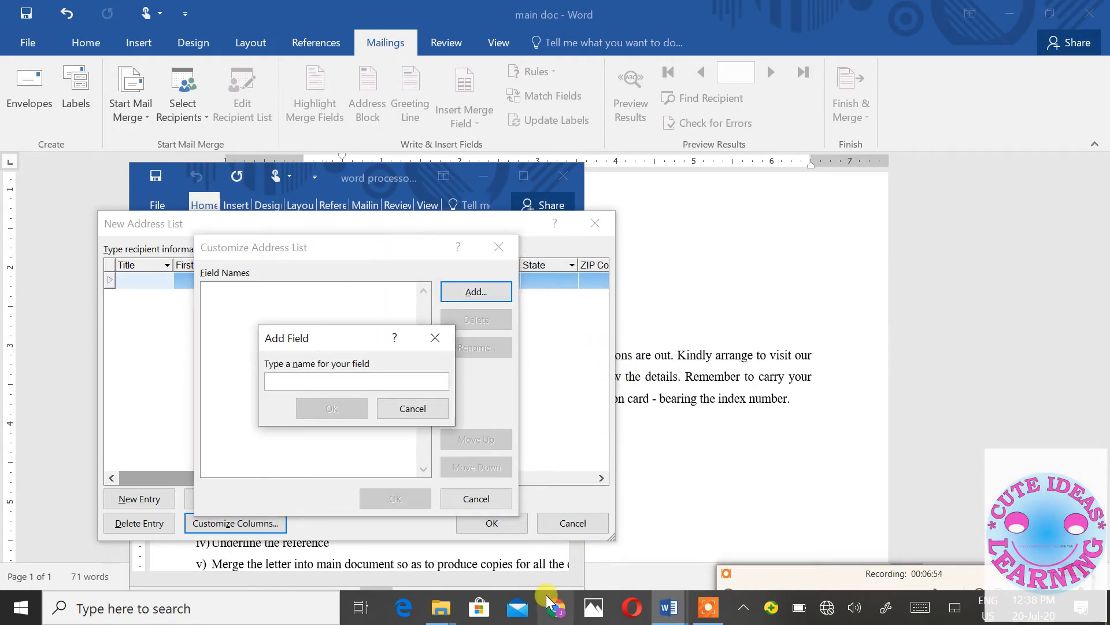
{"action": "left_click", "coordinate": [487, 550]}
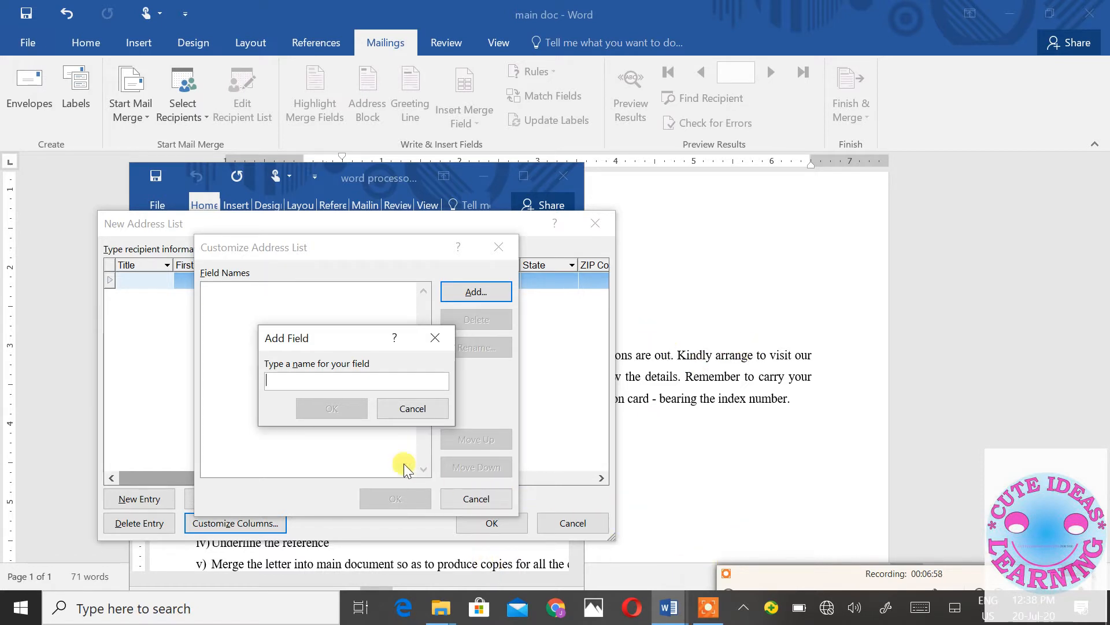
{"action": "left_click", "coordinate": [418, 411]}
{"action": "left_click", "coordinate": [476, 499]}
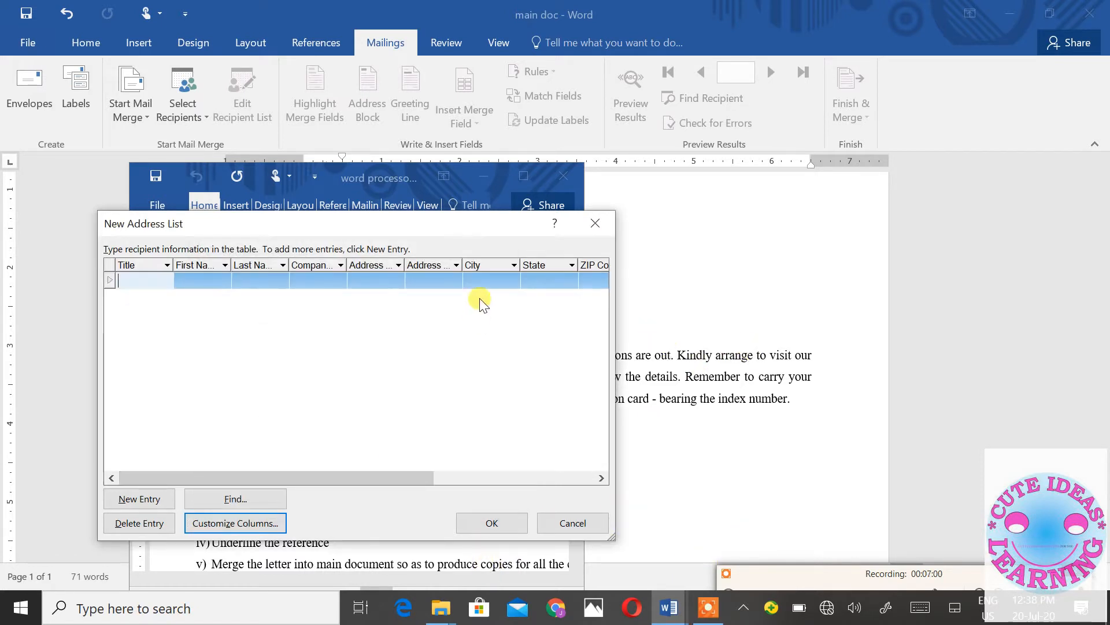
- Dismiss the New Address List, place the candidates table window beside main doc, and select its Name header
{"action": "left_click", "coordinate": [594, 225]}
{"action": "key", "text": "ctrl+a"}
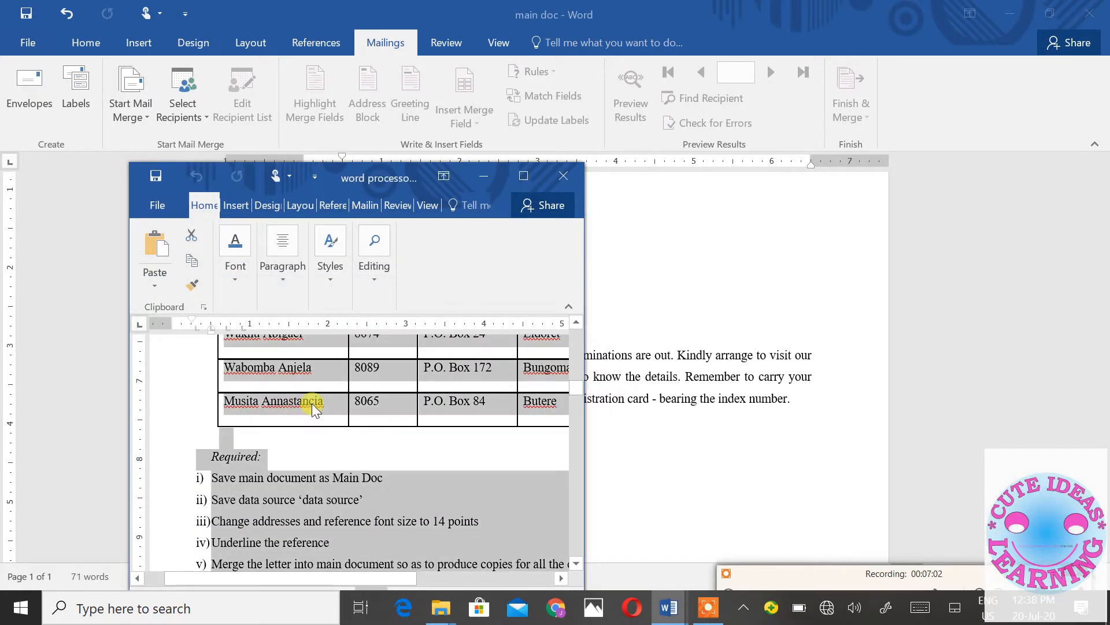
{"action": "scroll", "coordinate": [309, 405], "scroll_direction": "up", "scroll_amount": 3}
{"action": "scroll", "coordinate": [310, 405], "scroll_direction": "down", "scroll_amount": 1}
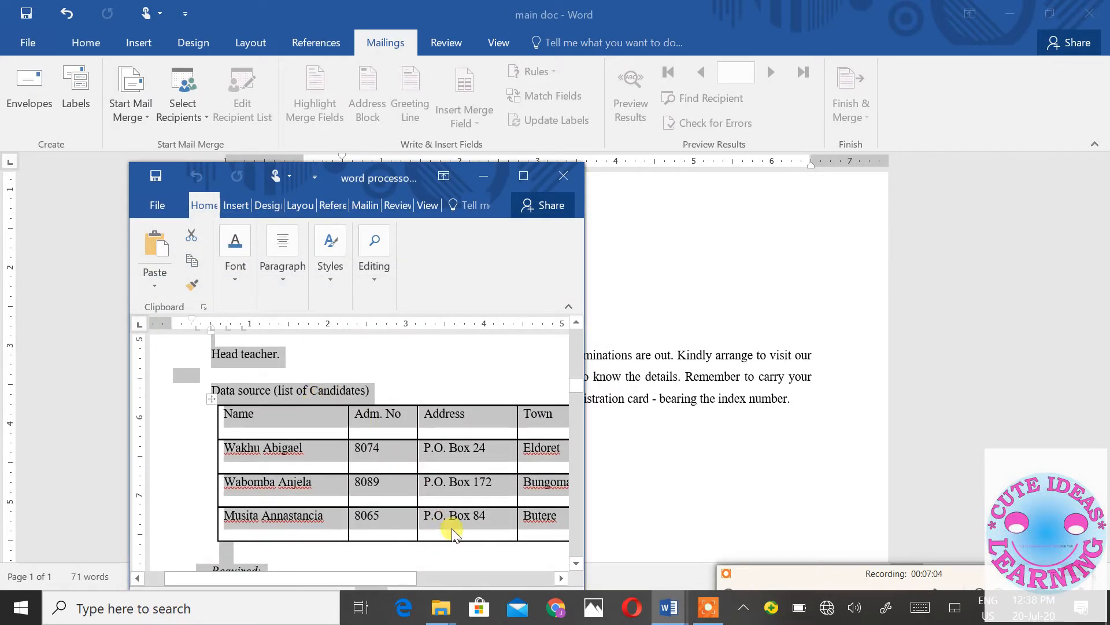
{"action": "left_click_drag", "start_coordinate": [393, 174], "coordinate": [957, 57]}
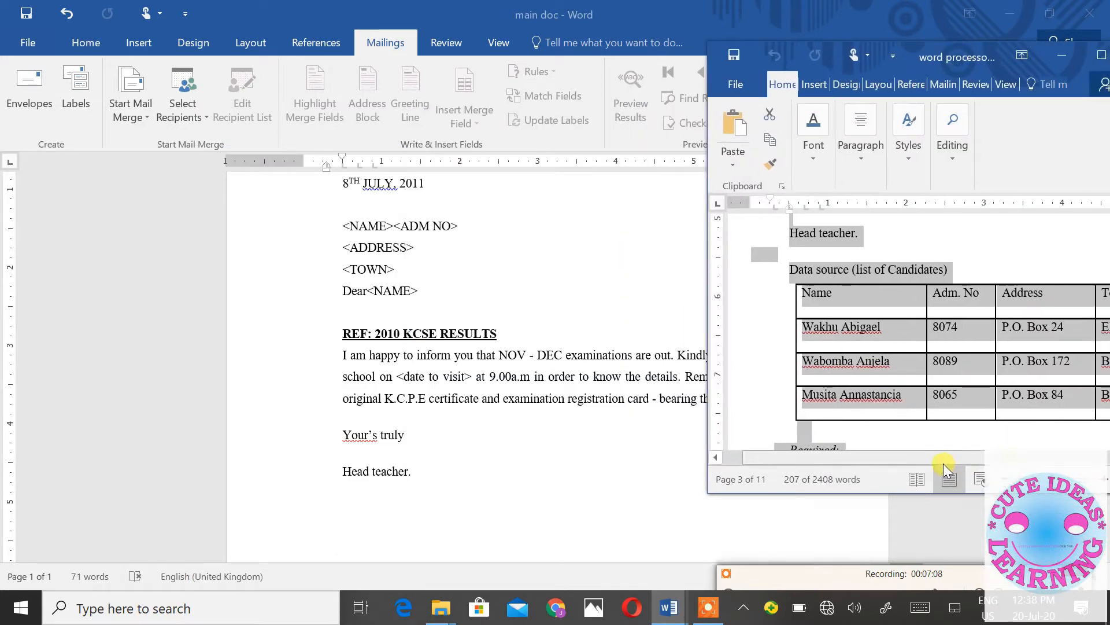
{"action": "left_click_drag", "start_coordinate": [943, 463], "coordinate": [982, 463]}
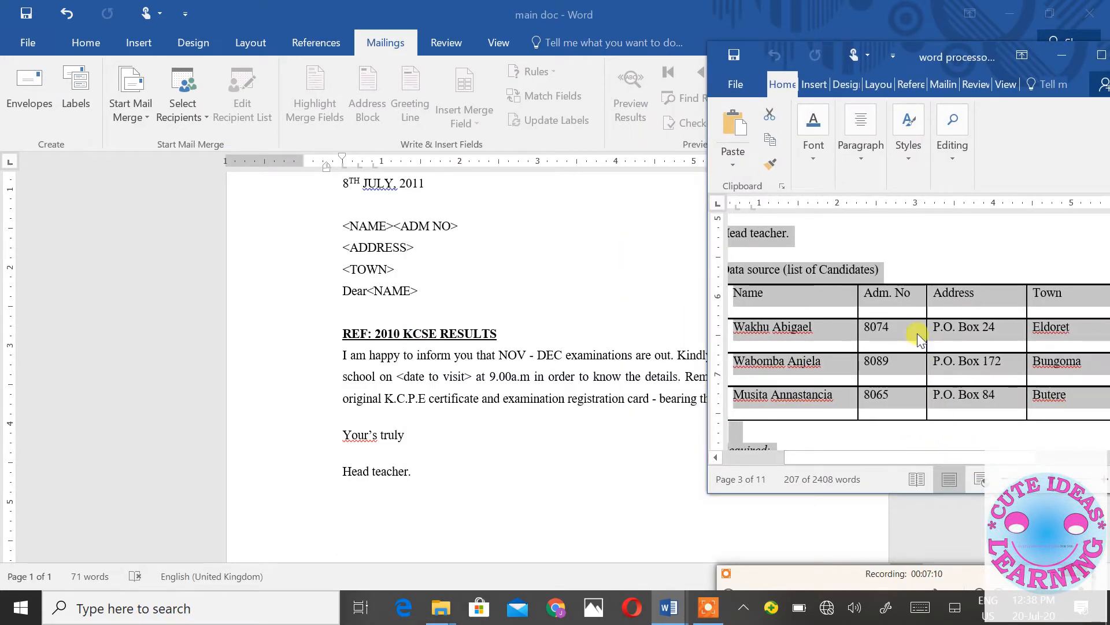
{"action": "scroll", "coordinate": [917, 332], "scroll_direction": "down", "scroll_amount": 2, "text": "ctrl"}
{"action": "scroll", "coordinate": [918, 332], "scroll_direction": "down", "scroll_amount": 2, "text": "ctrl"}
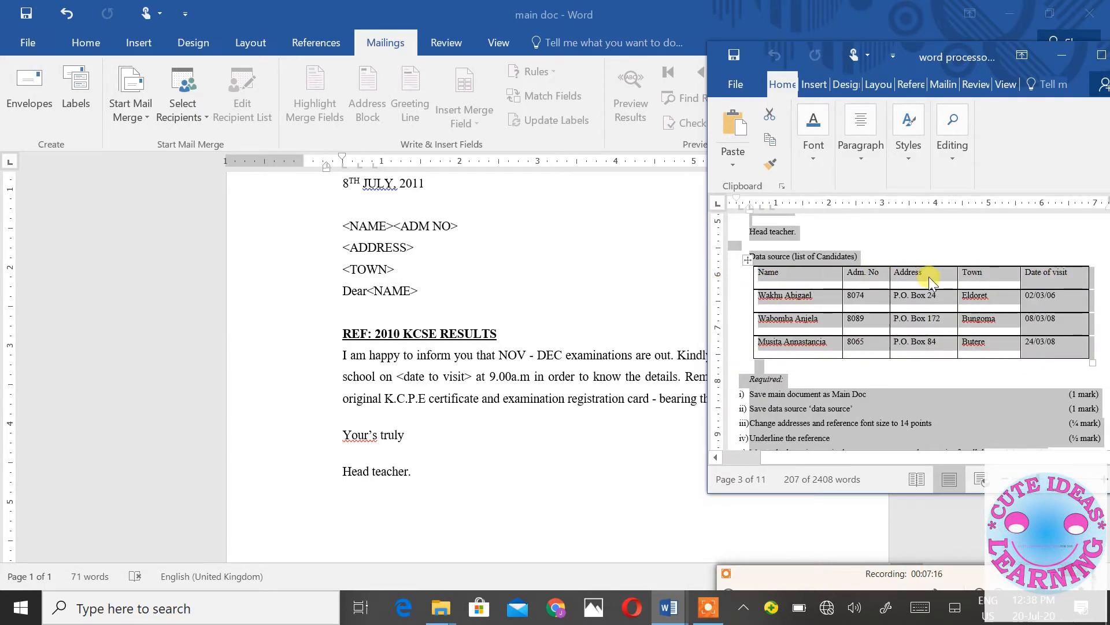
{"action": "left_click", "coordinate": [789, 279]}
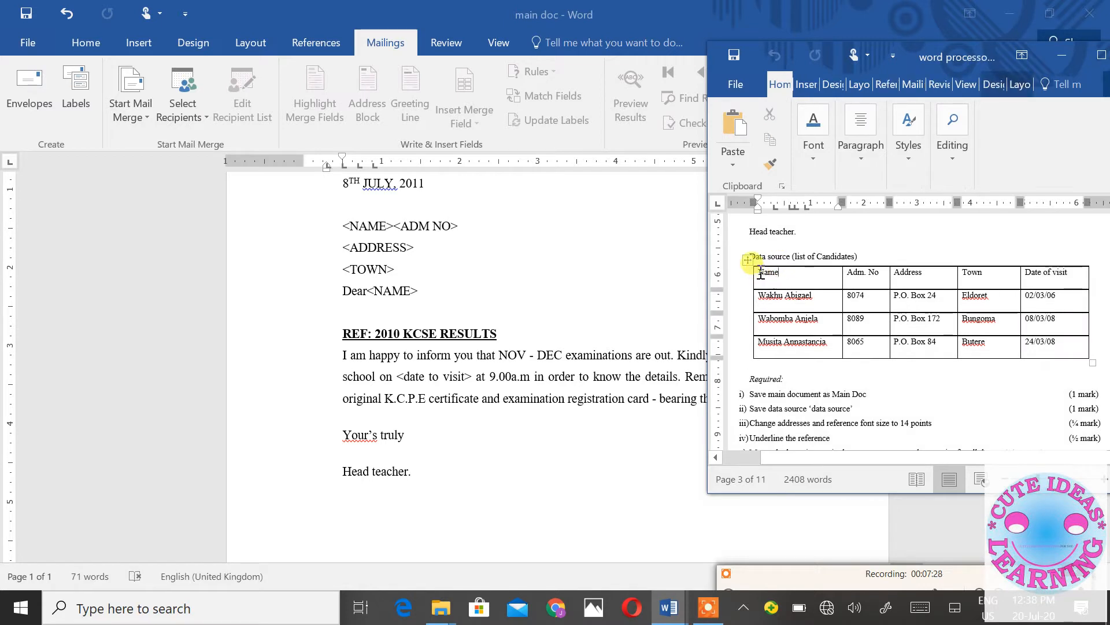
{"action": "double_click", "coordinate": [764, 273]}
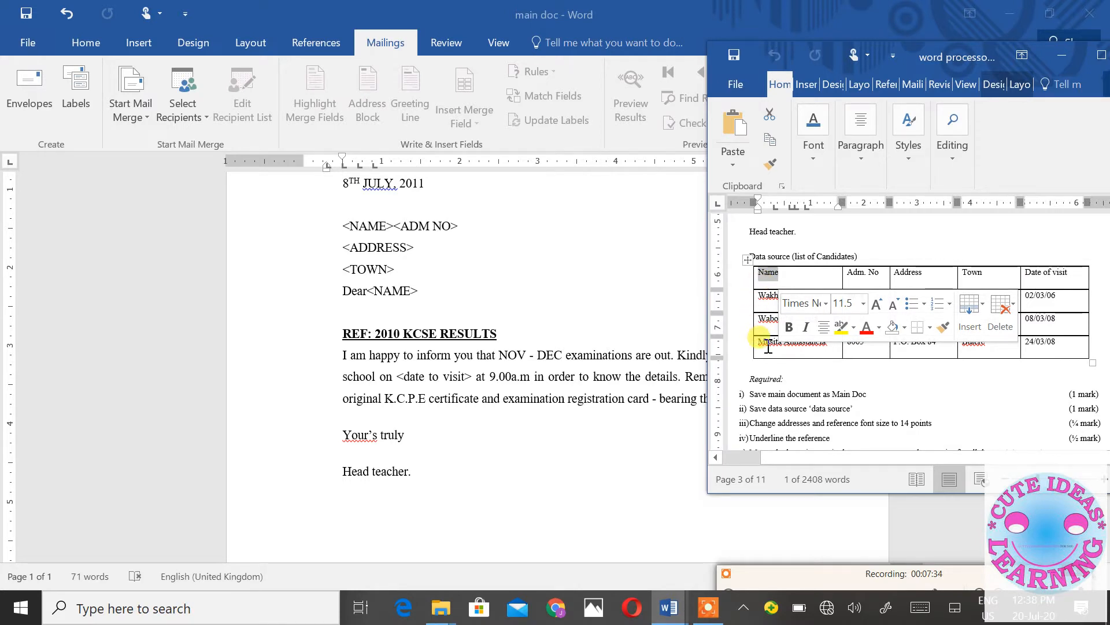
- Reopen Type a New List and open Customize Columns beside the candidates table
{"action": "left_click", "coordinate": [183, 118]}
{"action": "left_click", "coordinate": [183, 118]}
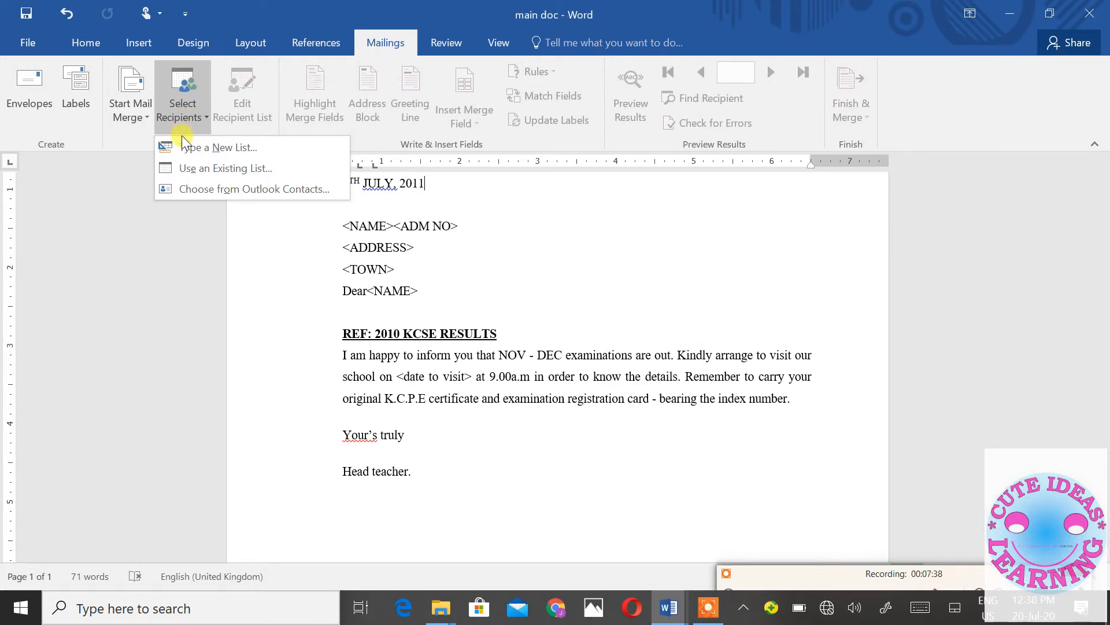
{"action": "left_click", "coordinate": [184, 152]}
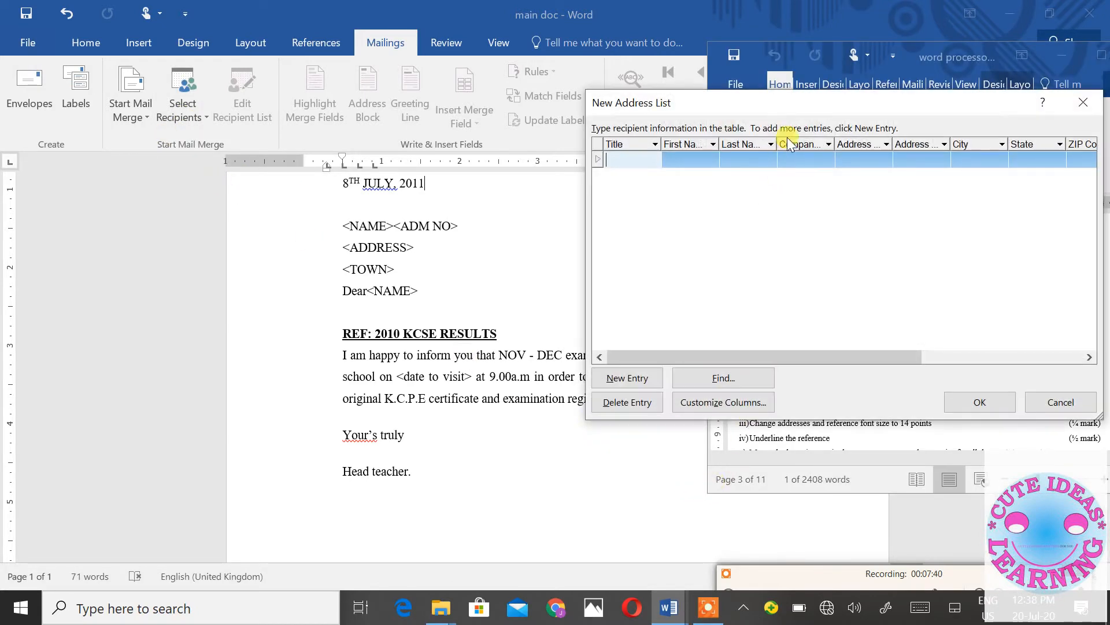
{"action": "left_click_drag", "start_coordinate": [792, 105], "coordinate": [188, 162]}
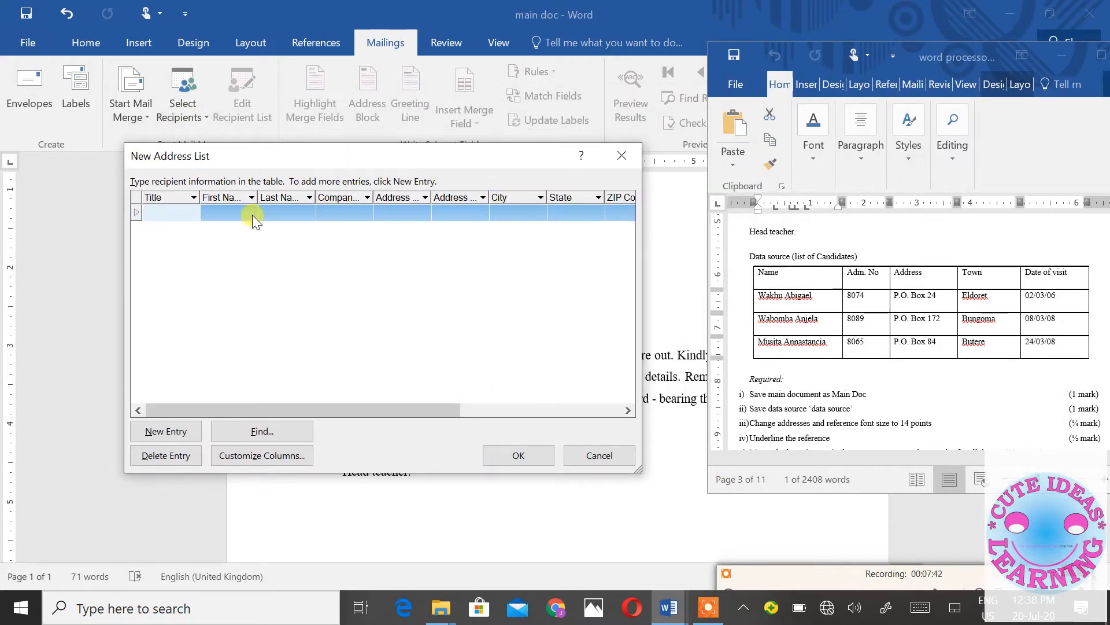
{"action": "left_click_drag", "start_coordinate": [293, 406], "coordinate": [245, 400]}
{"action": "left_click", "coordinate": [250, 457]}
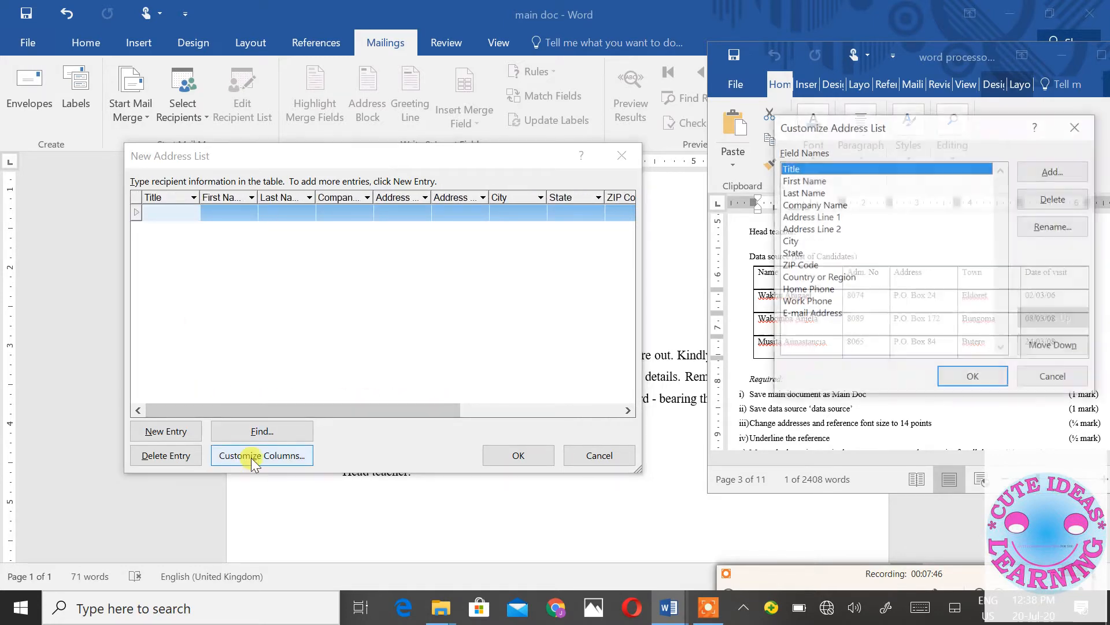
{"action": "left_click_drag", "start_coordinate": [825, 128], "coordinate": [301, 126]}
- Delete the default fields one after another, from Title through Work Phone, confirming each with Yes
{"action": "left_click", "coordinate": [543, 199]}
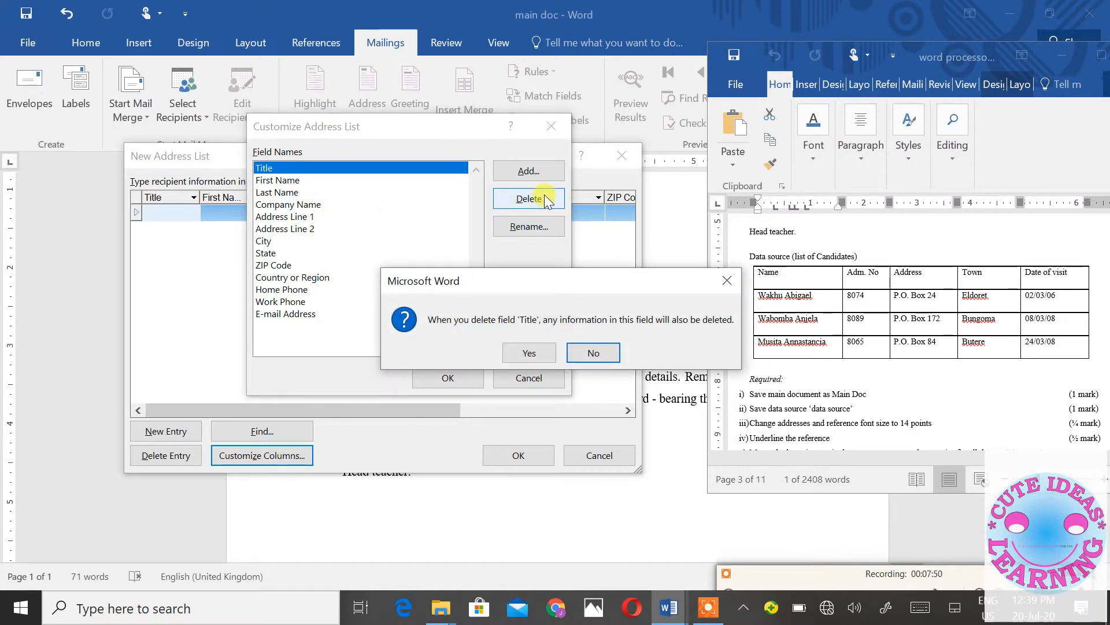
{"action": "key", "text": "y"}
{"action": "left_click", "coordinate": [544, 196]}
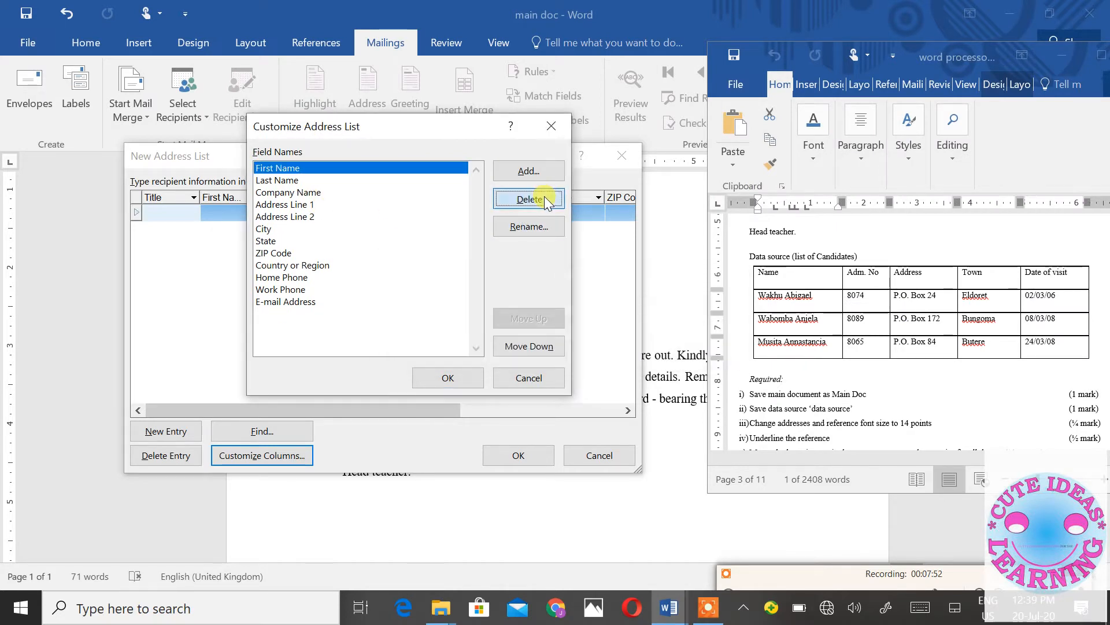
{"action": "key", "text": "y"}
{"action": "left_click", "coordinate": [545, 196]}
{"action": "key", "text": "y"}
{"action": "left_click", "coordinate": [545, 196]}
{"action": "key", "text": "y"}
{"action": "left_click", "coordinate": [545, 196]}
{"action": "left_click", "coordinate": [545, 197]}
{"action": "key", "text": "y"}
{"action": "left_click", "coordinate": [545, 197]}
{"action": "key", "text": "y"}
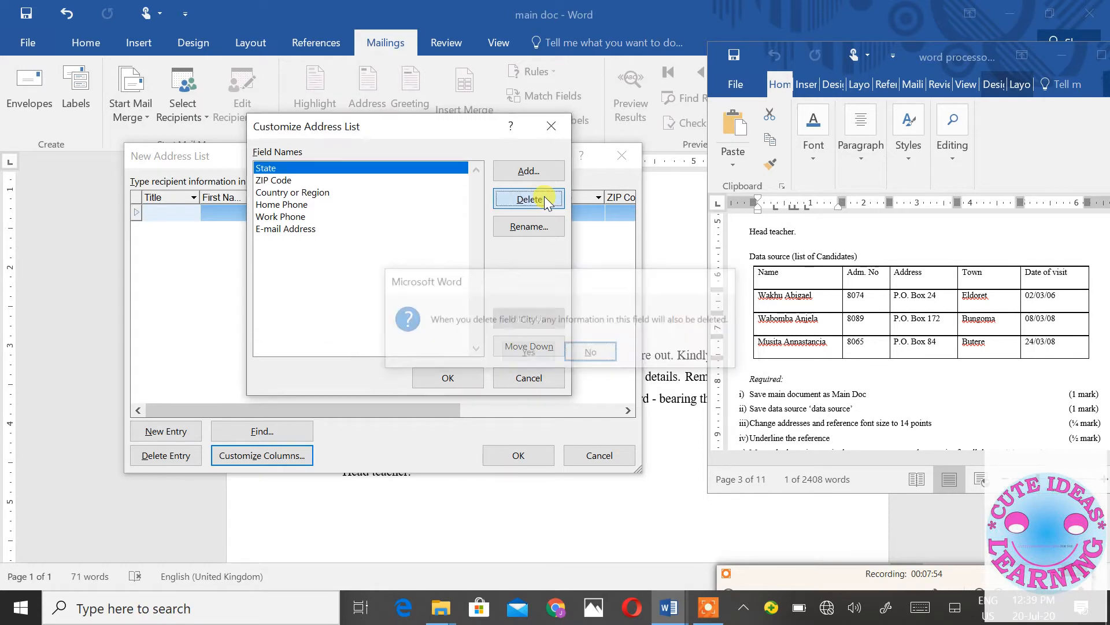
{"action": "left_click", "coordinate": [545, 197]}
{"action": "key", "text": "y"}
{"action": "left_click", "coordinate": [544, 197]}
{"action": "key", "text": "y"}
{"action": "left_click", "coordinate": [543, 197]}
- Delete the remaining default fields and add a Name field
{"action": "key", "text": "y"}
{"action": "left_click", "coordinate": [543, 197]}
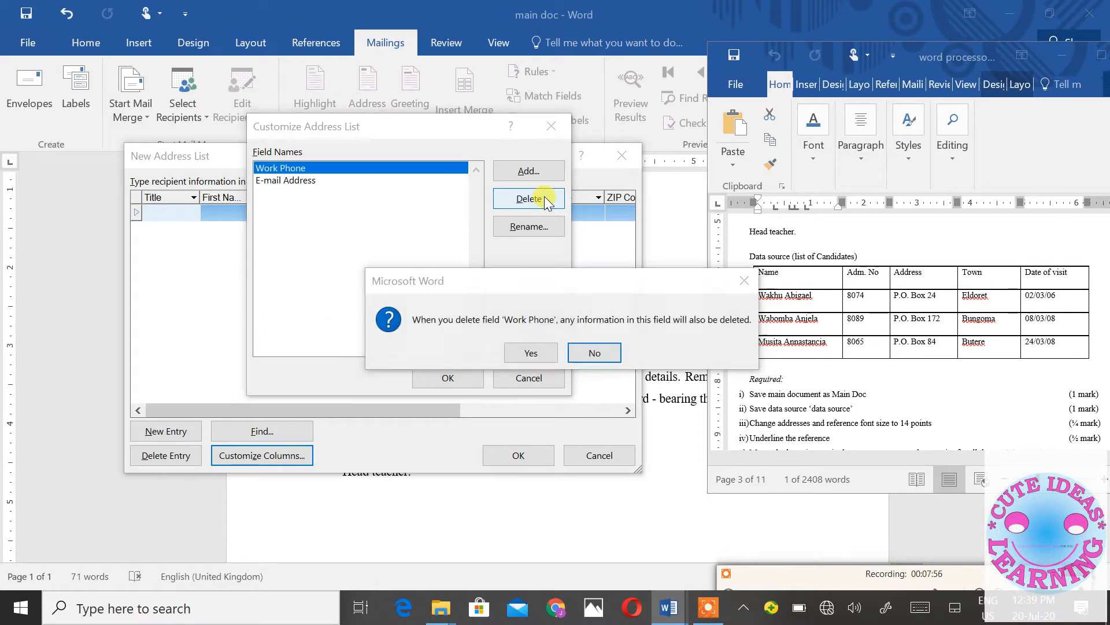
{"action": "key", "text": "y"}
{"action": "left_click", "coordinate": [544, 196]}
{"action": "key", "text": "y"}
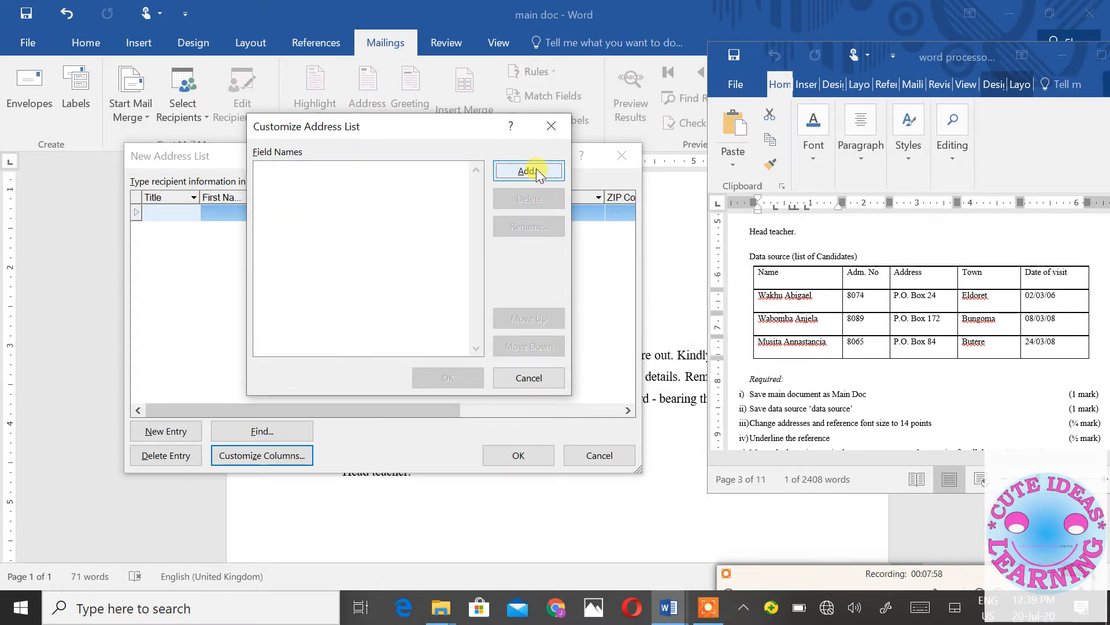
{"action": "left_click", "coordinate": [536, 169]}
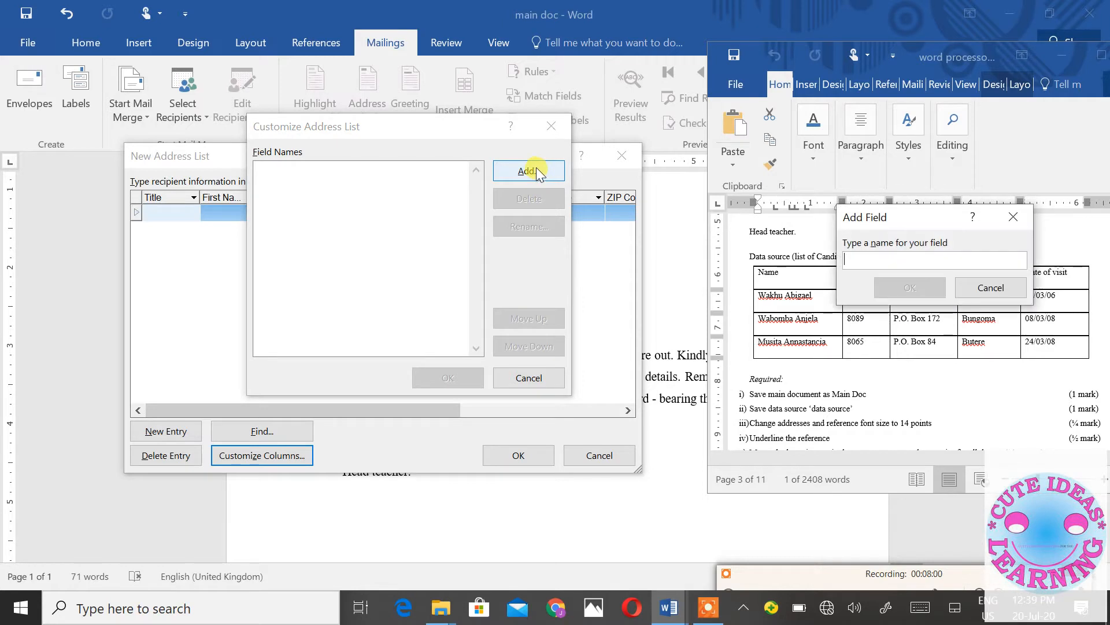
{"action": "type", "text": "Name"}
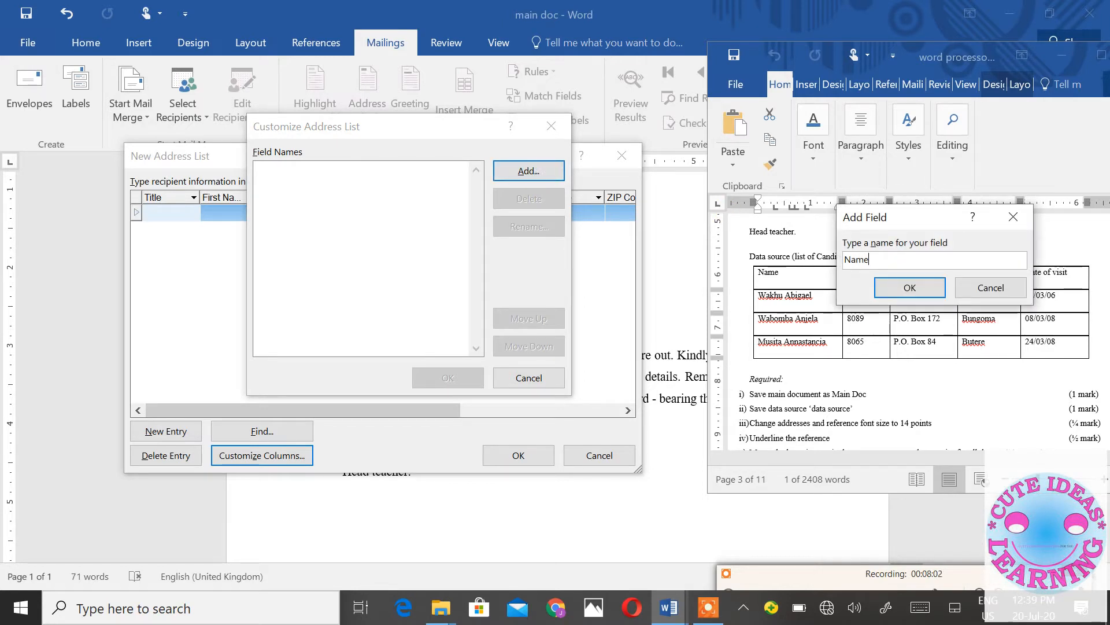
{"action": "left_click", "coordinate": [885, 287]}
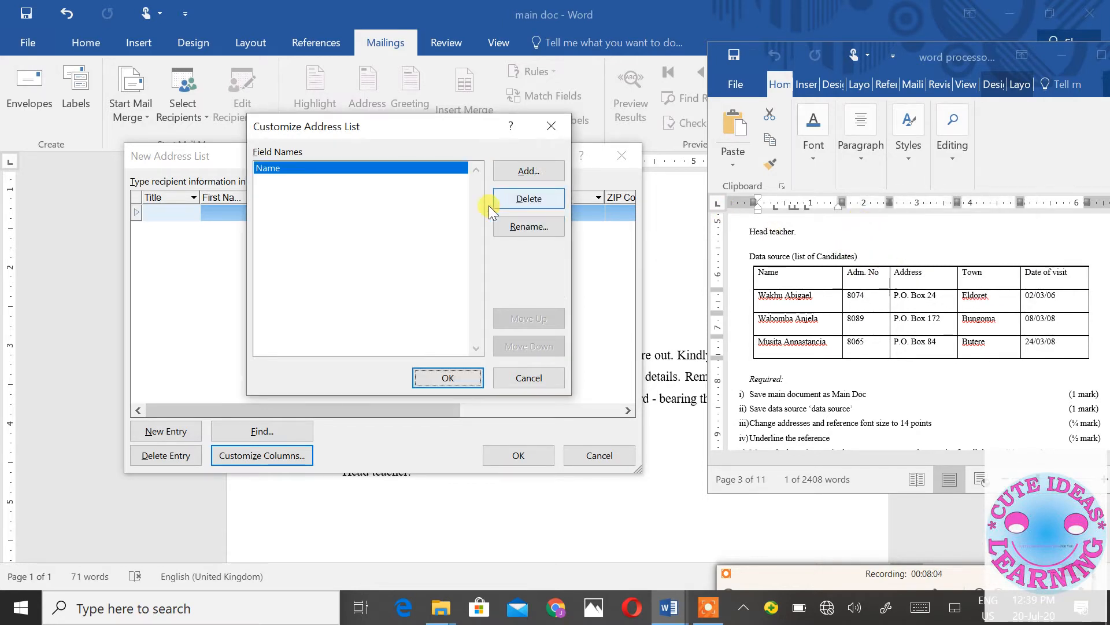
- Add the Adm No field, fixing the rejected 'Adm.no' name
{"action": "left_click", "coordinate": [527, 172]}
{"action": "type", "text": "A"}
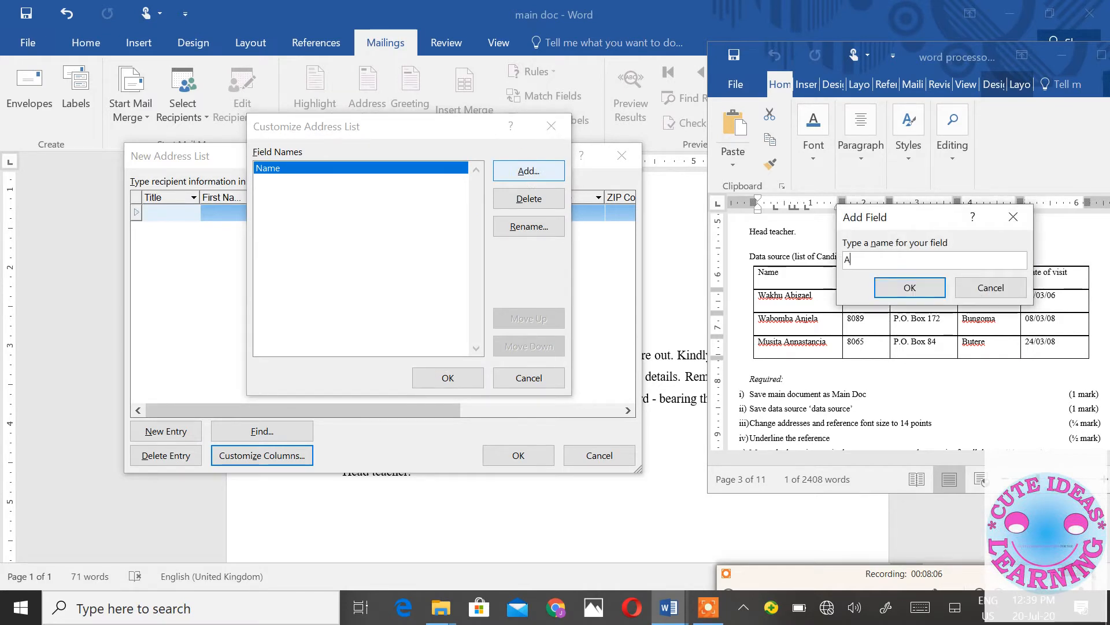
{"action": "type", "text": "dm.no"}
{"action": "left_click_drag", "start_coordinate": [883, 215], "coordinate": [853, 85]}
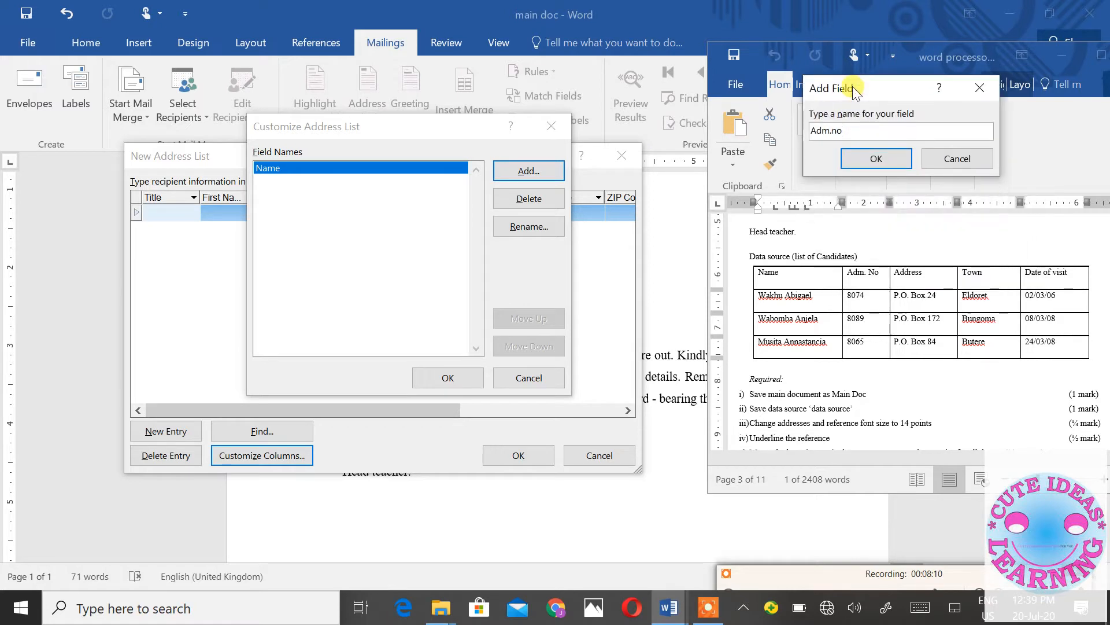
{"action": "left_click", "coordinate": [835, 130]}
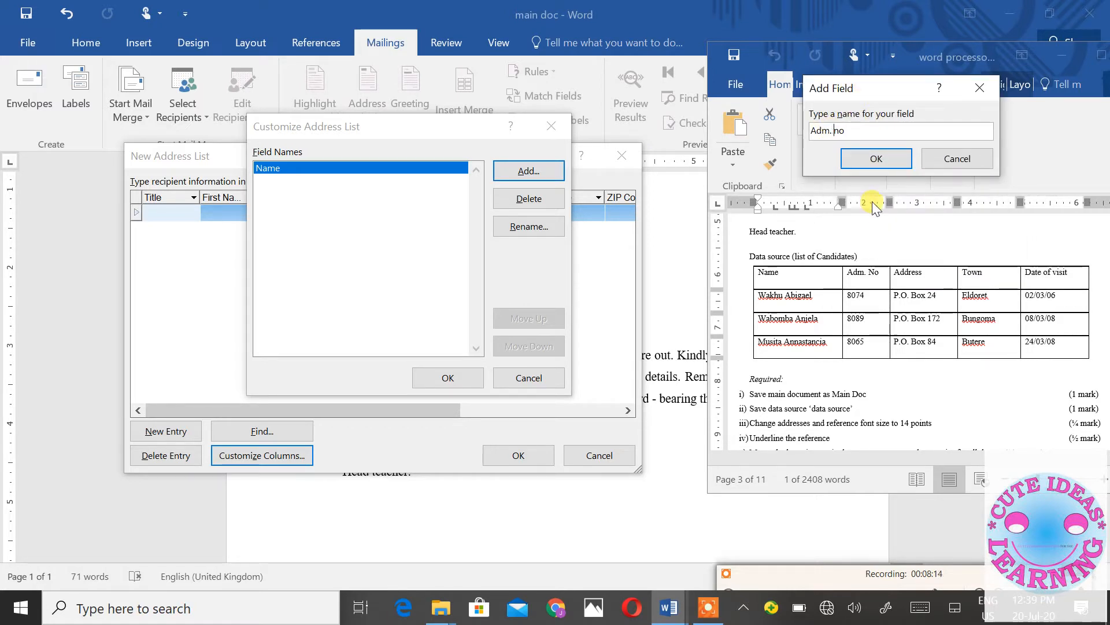
{"action": "key", "text": "BackSpace"}
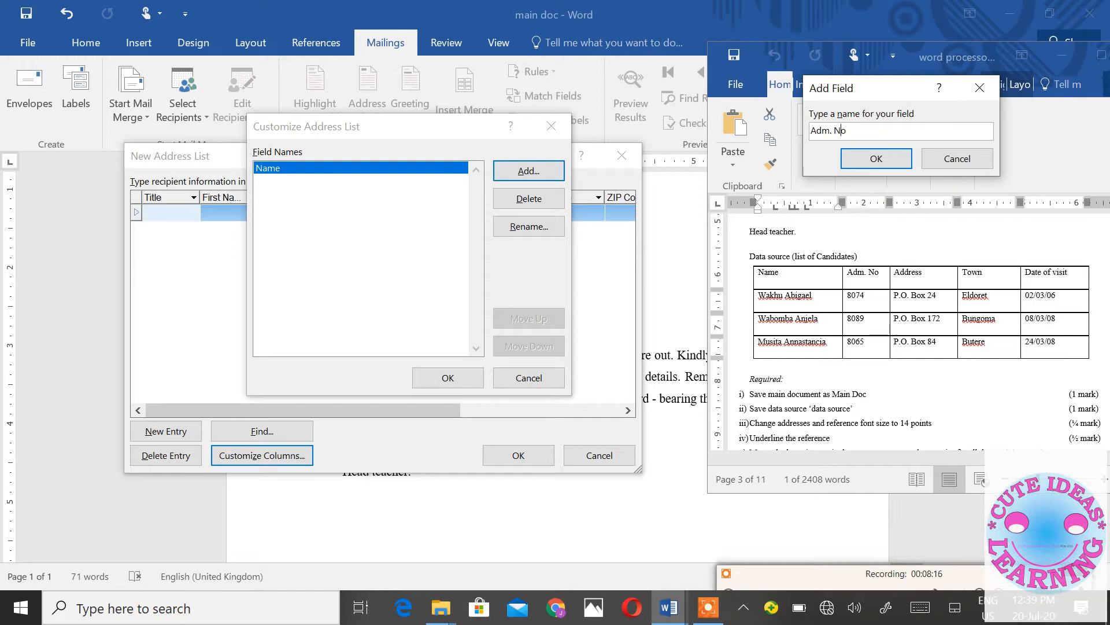
{"action": "left_click", "coordinate": [892, 161]}
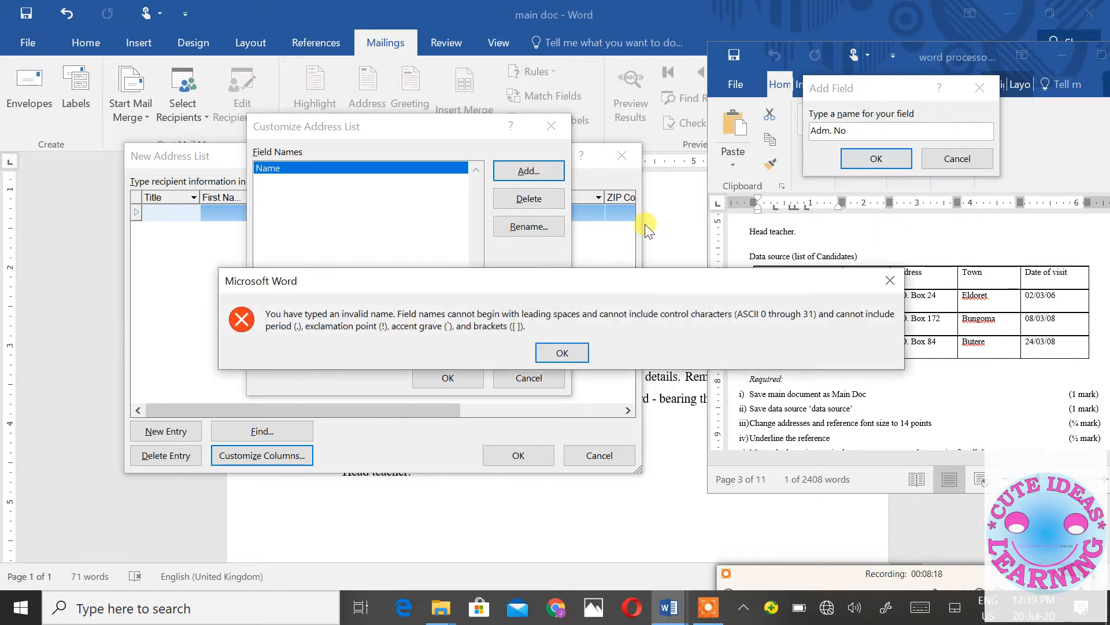
{"action": "left_click", "coordinate": [564, 351]}
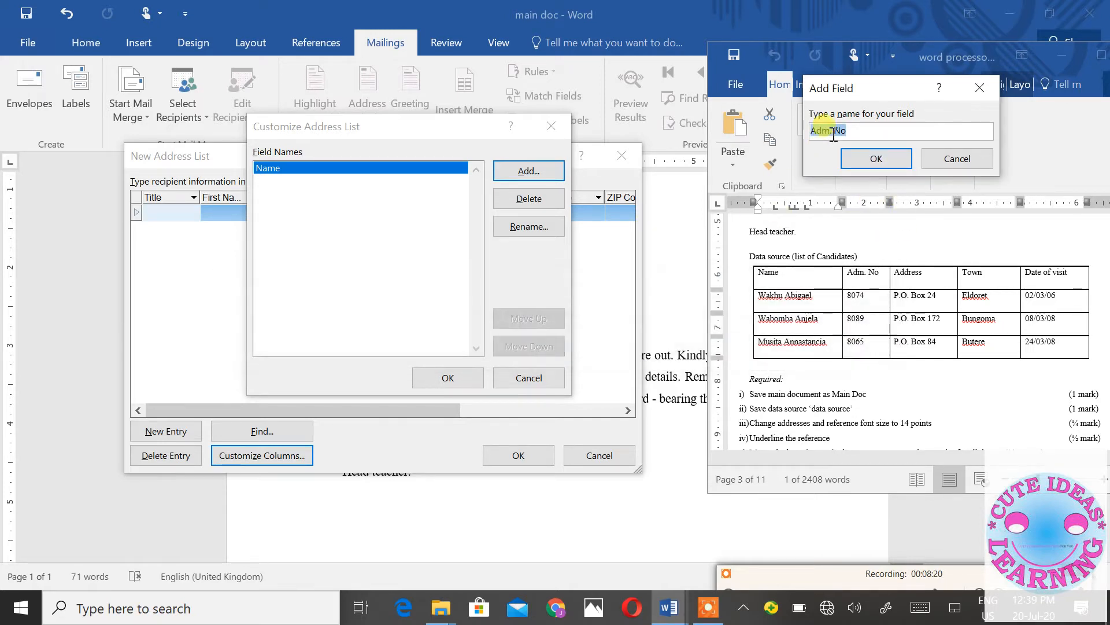
{"action": "left_click", "coordinate": [834, 132]}
{"action": "key", "text": "BackSpace"}
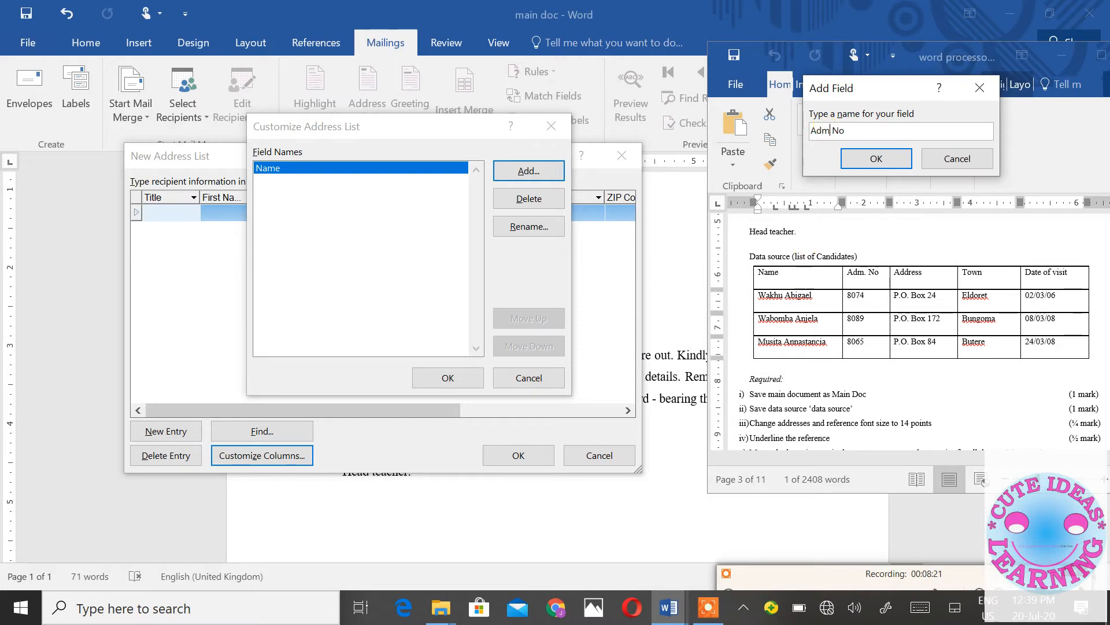
{"action": "left_click", "coordinate": [876, 167]}
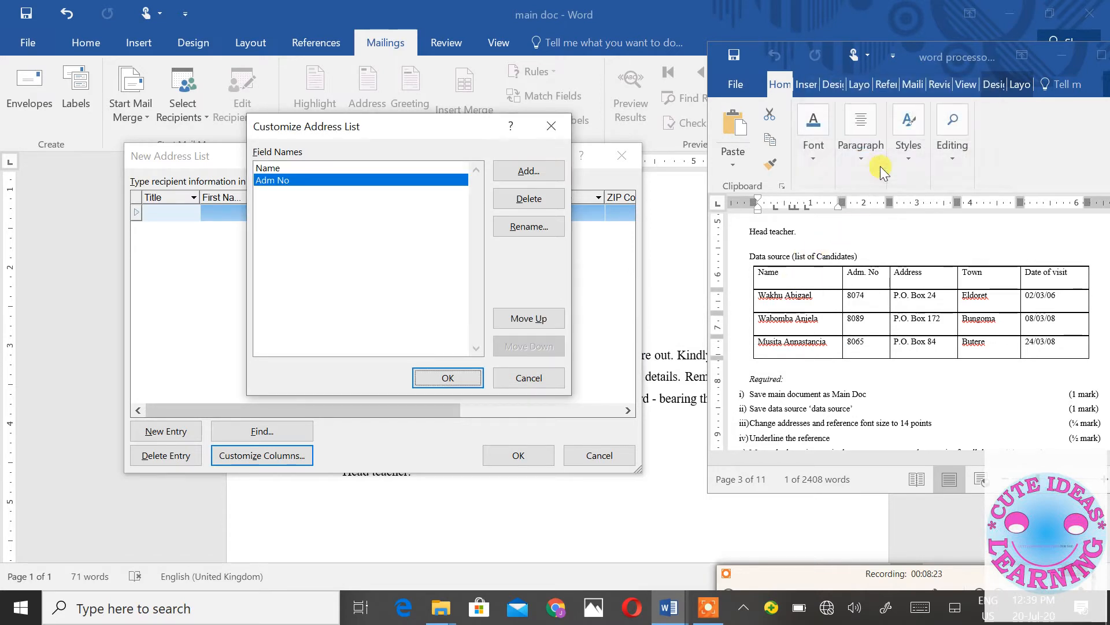
- Add the Address, Town and Date of visit fields
{"action": "left_click", "coordinate": [528, 170]}
{"action": "type", "text": "A"}
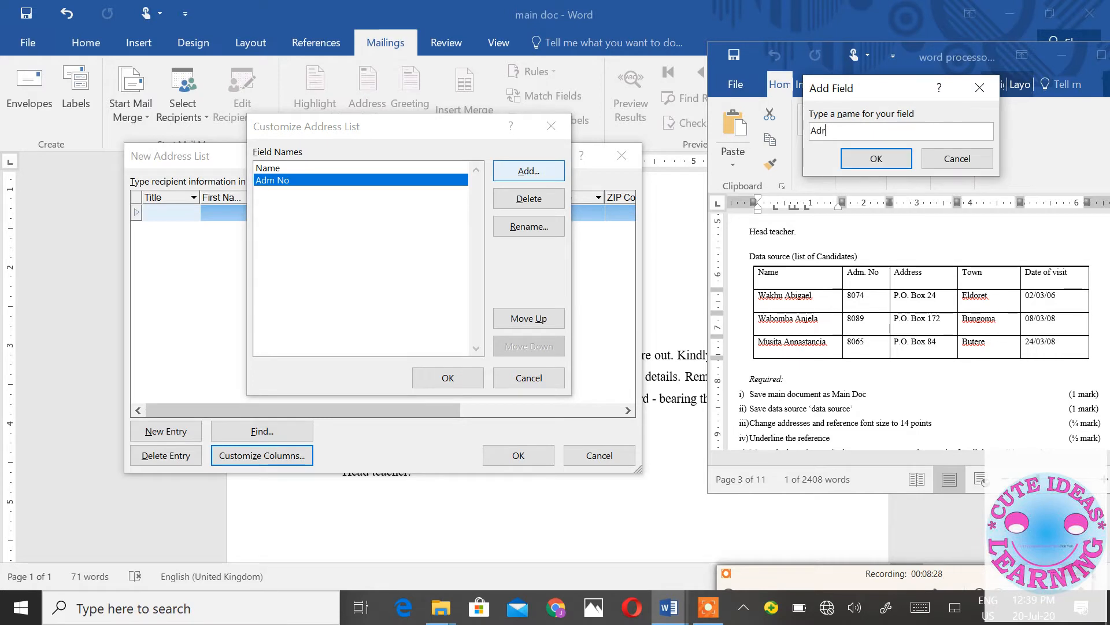
{"action": "type", "text": "ddress"}
{"action": "left_click", "coordinate": [874, 158]}
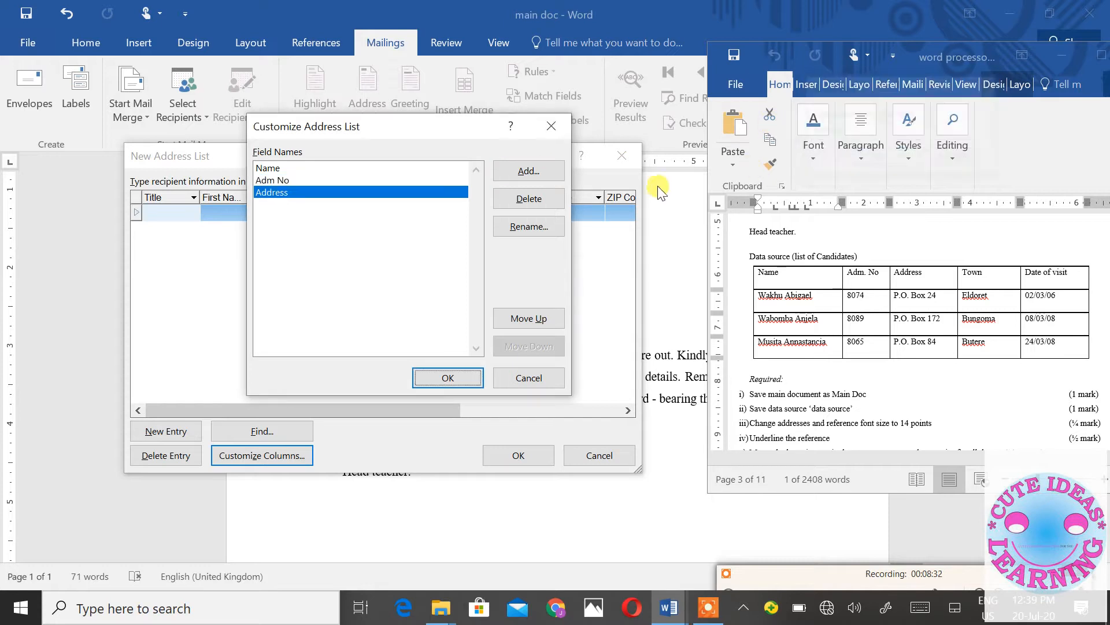
{"action": "left_click", "coordinate": [538, 172]}
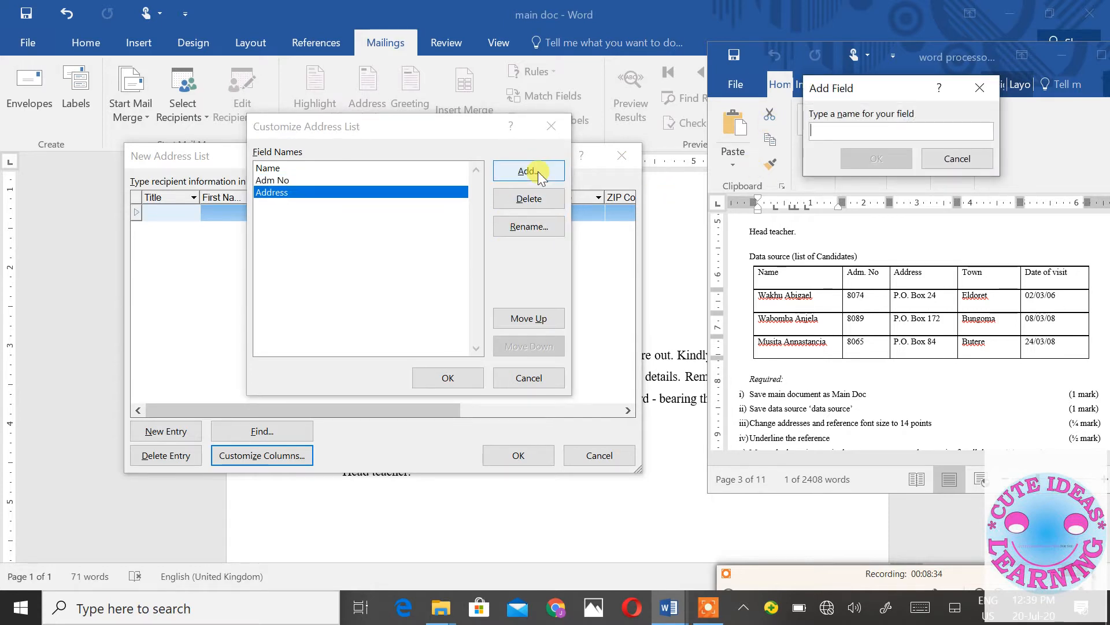
{"action": "type", "text": "R"}
{"action": "key", "text": "BackSpace"}
{"action": "type", "text": "Tow"}
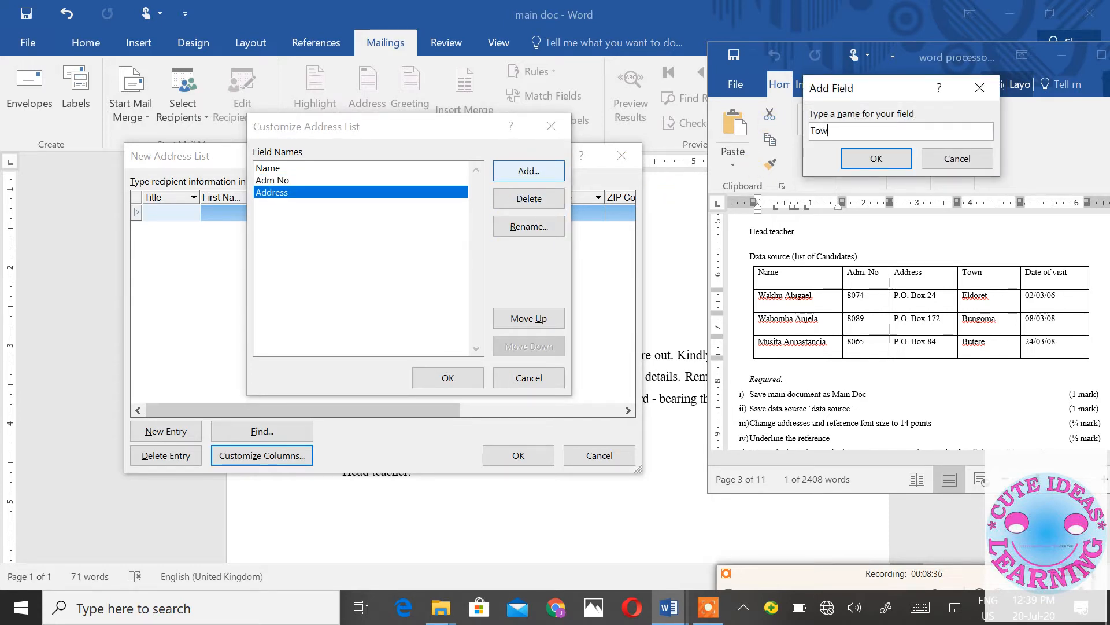
{"action": "type", "text": "n"}
{"action": "left_click", "coordinate": [875, 158]}
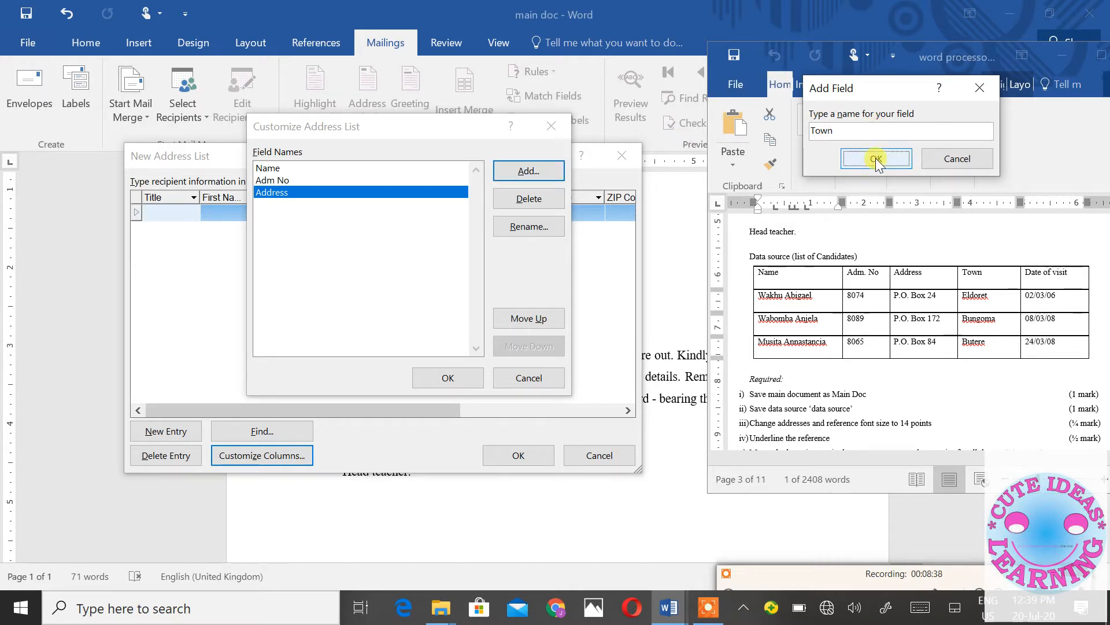
{"action": "left_click", "coordinate": [537, 171]}
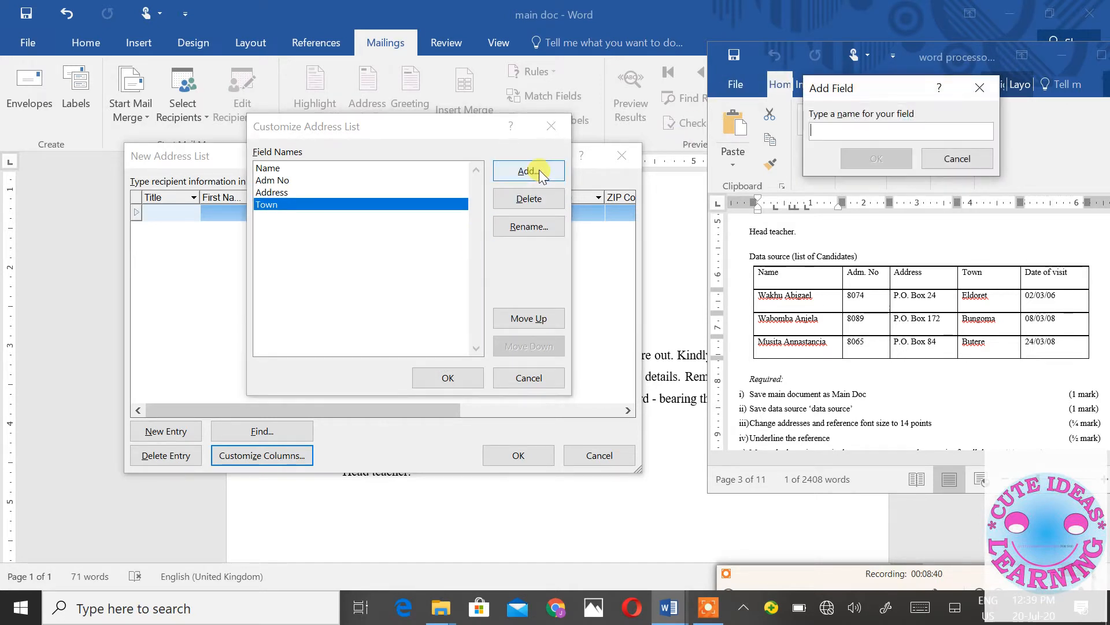
{"action": "type", "text": "Date of v"}
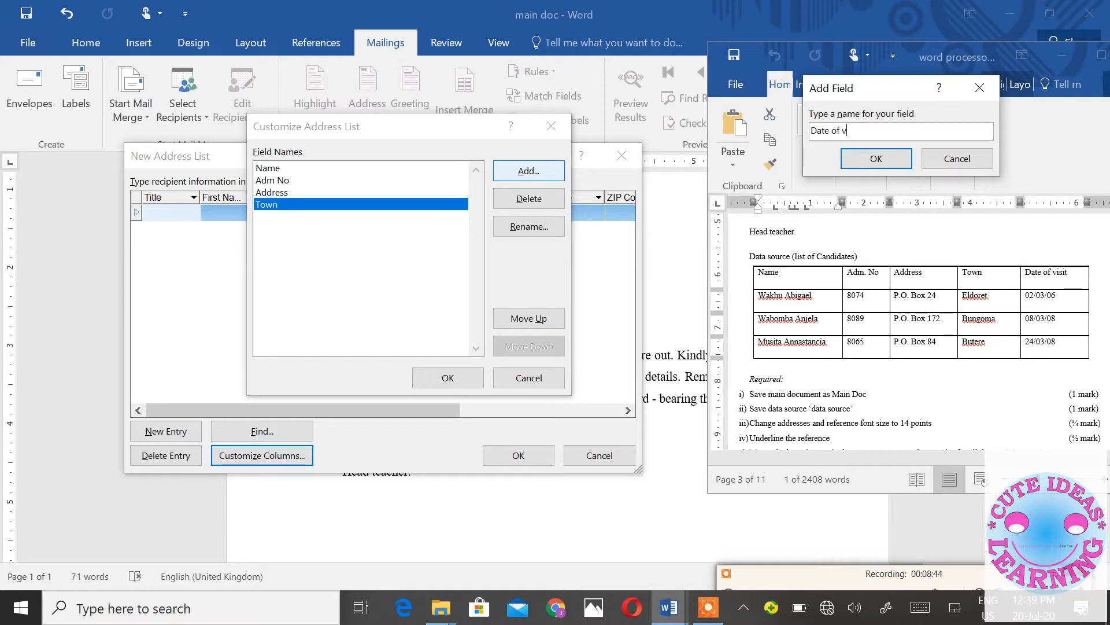
{"action": "type", "text": "isit"}
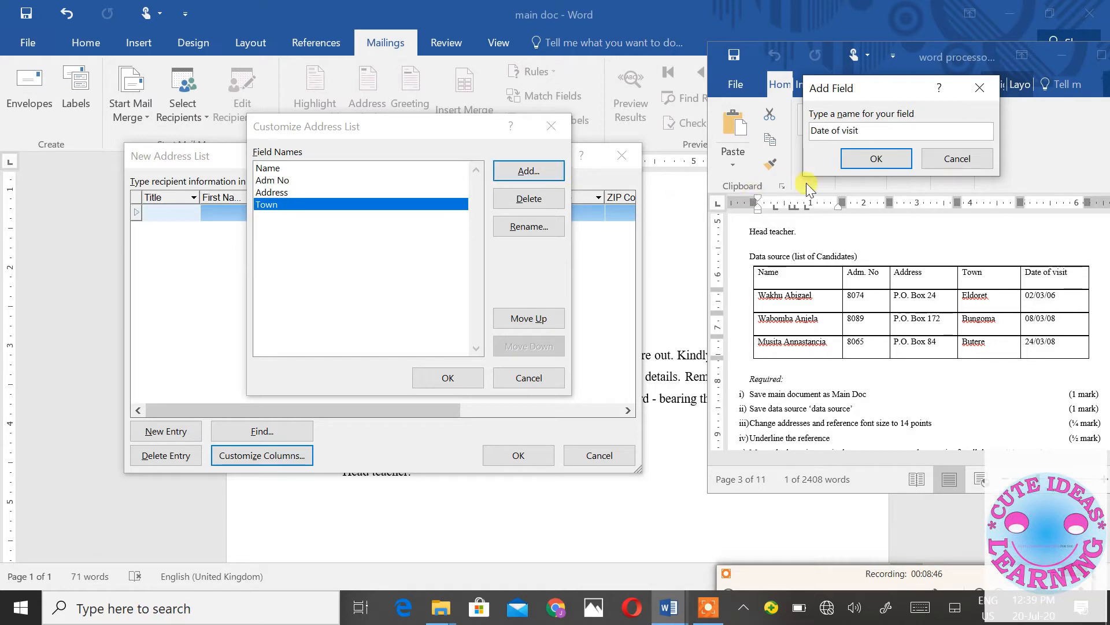
{"action": "left_click", "coordinate": [853, 161]}
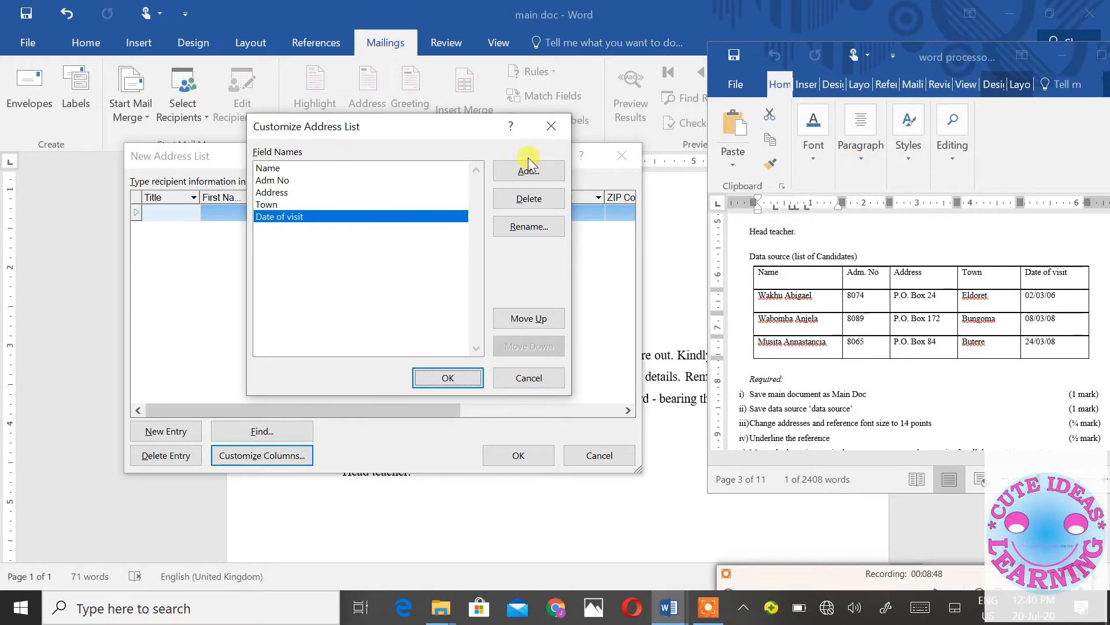
{"action": "left_click", "coordinate": [474, 376]}
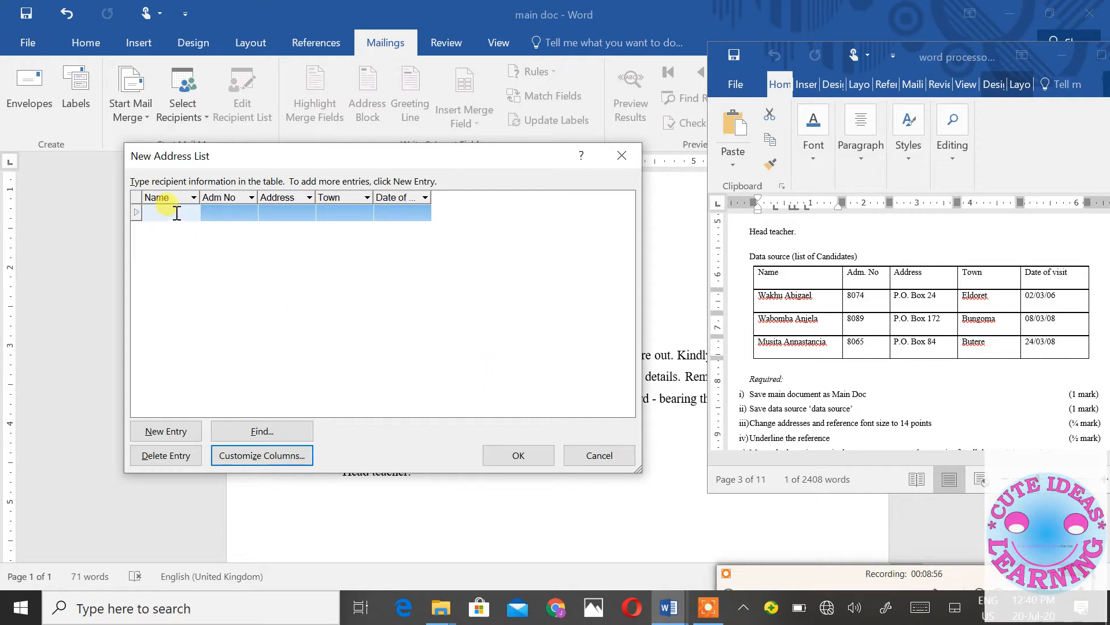
{"action": "left_click", "coordinate": [214, 214]}
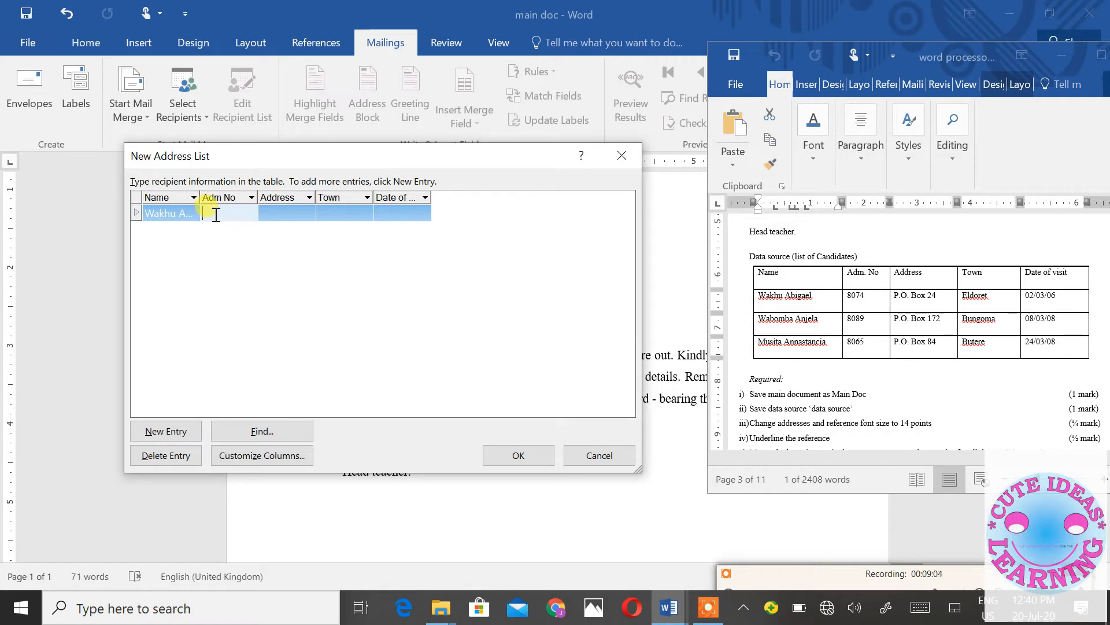
{"action": "type", "text": "8074"}
{"action": "left_click", "coordinate": [278, 213]}
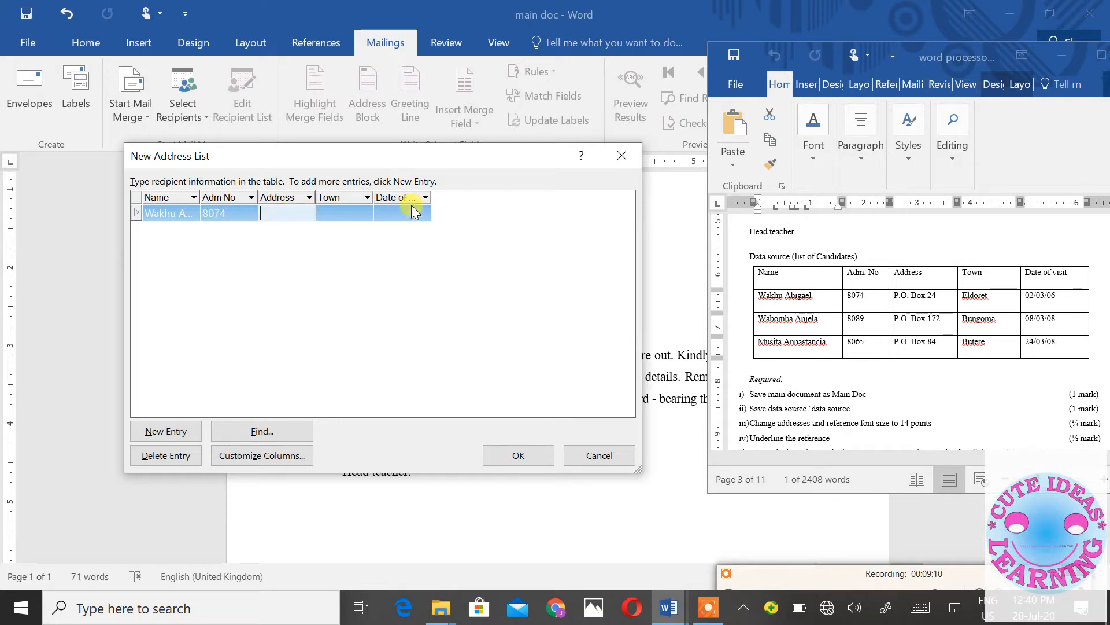
{"action": "mouse_move", "coordinate": [451, 152]}
{"action": "left_mouse_down"}
{"action": "mouse_move", "coordinate": [491, 400]}
{"action": "mouse_move", "coordinate": [463, 164]}
{"action": "left_mouse_up"}
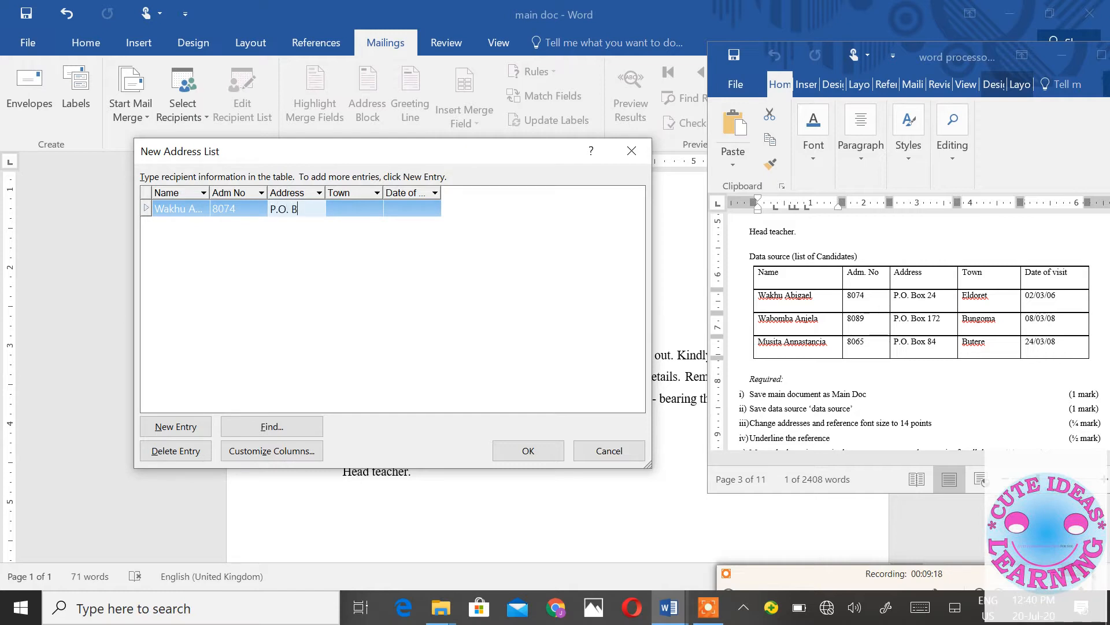
{"action": "type", "text": "ox 24"}
{"action": "left_click", "coordinate": [362, 211]}
{"action": "type", "text": "E"}
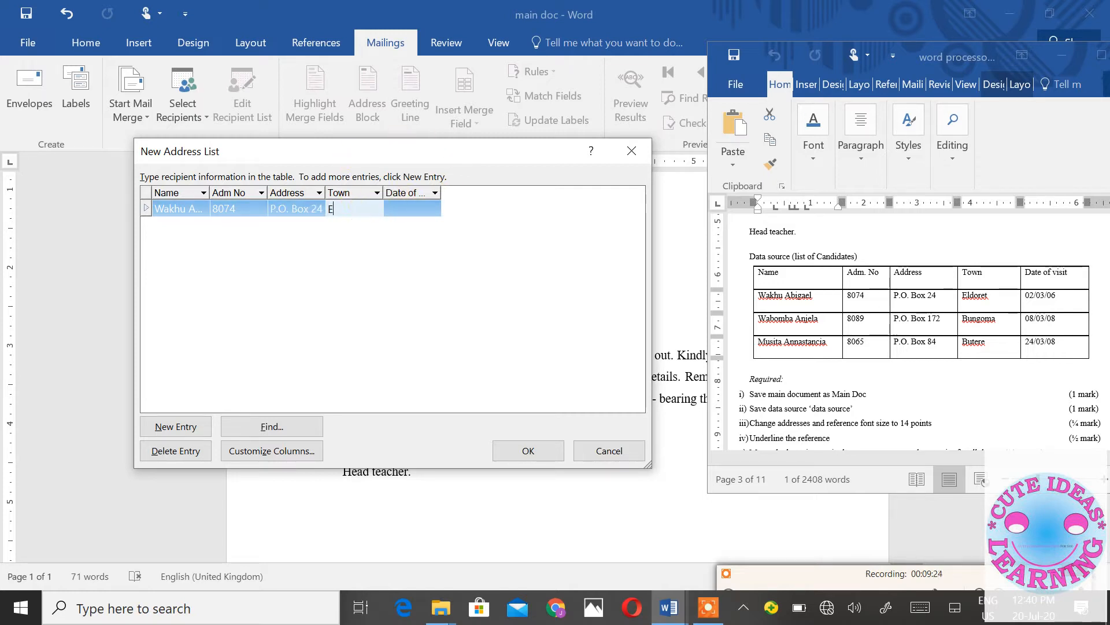
{"action": "type", "text": "ldoret"}
{"action": "left_click", "coordinate": [418, 209]}
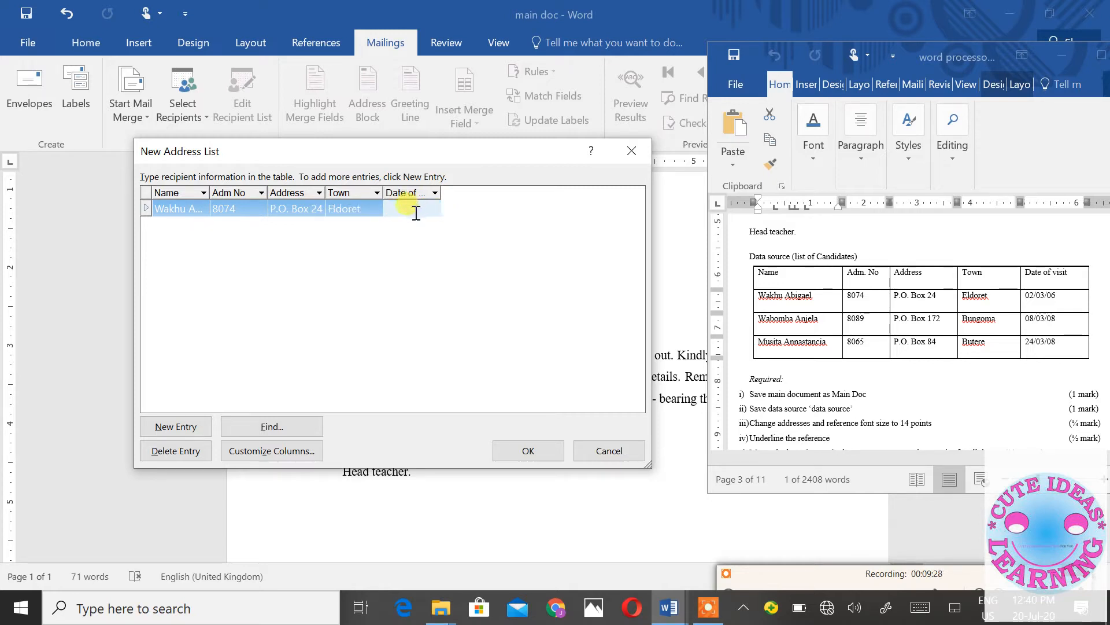
{"action": "type", "text": "02/03/06"}
{"action": "left_click", "coordinate": [200, 426]}
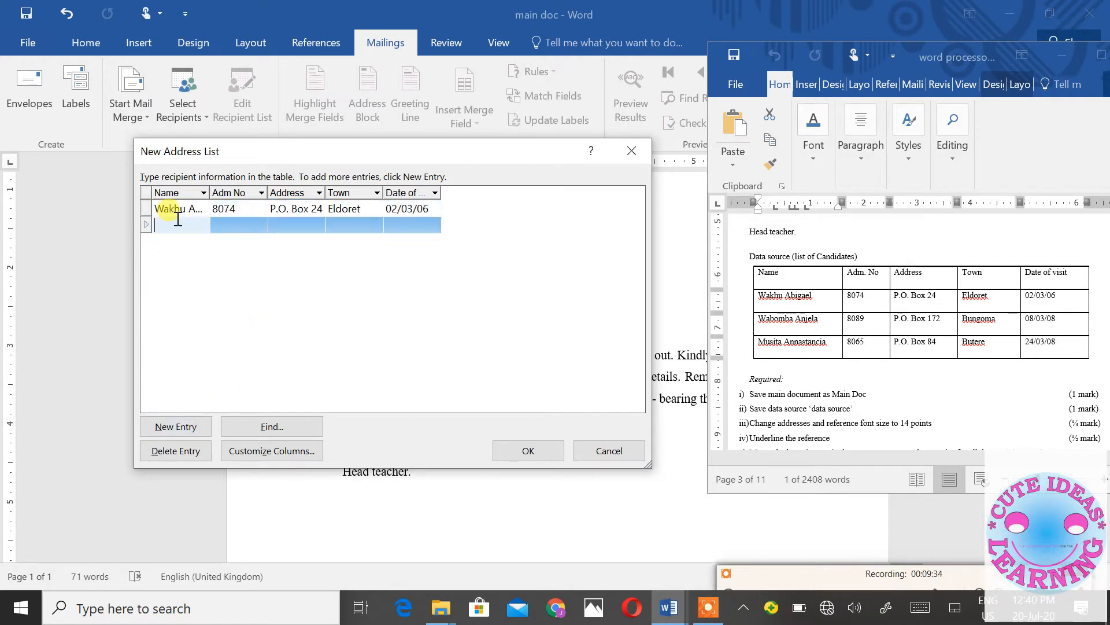
{"action": "left_click", "coordinate": [230, 224]}
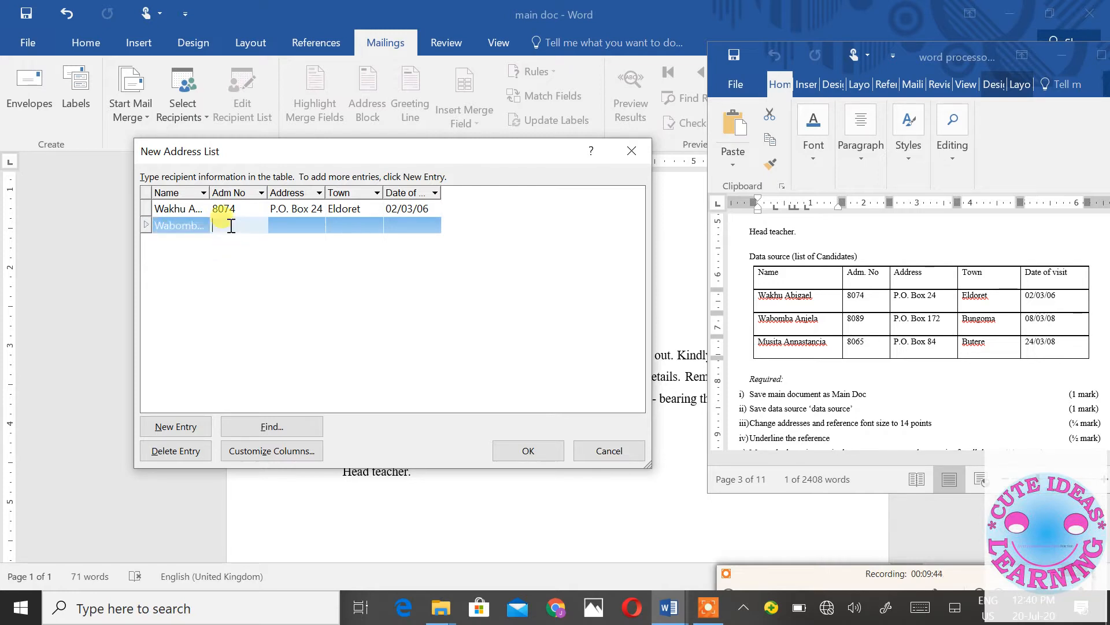
{"action": "type", "text": "8089"}
{"action": "left_click", "coordinate": [282, 225]}
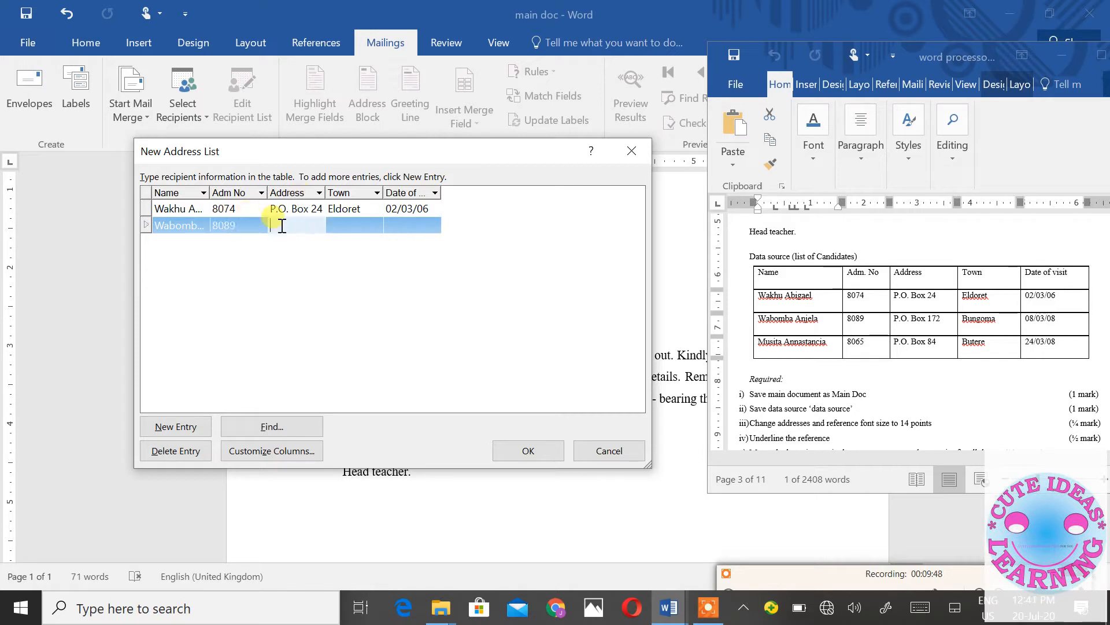
{"action": "type", "text": "p"}
{"action": "key", "text": "BackSpace"}
{"action": "type", "text": "P.O"}
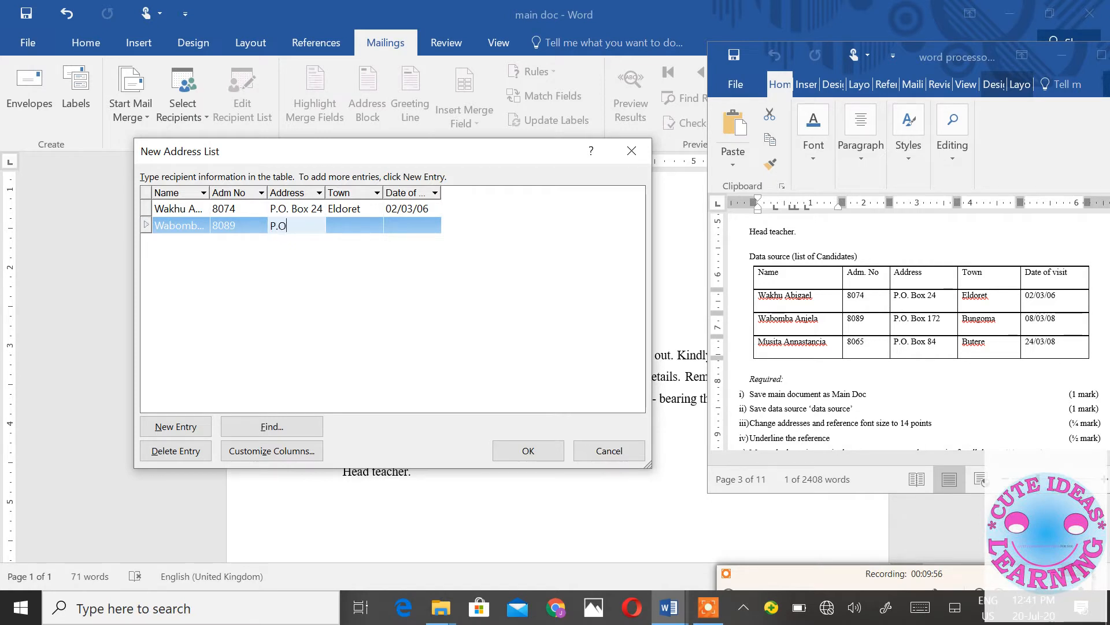
{"action": "type", "text": ". Box 172"}
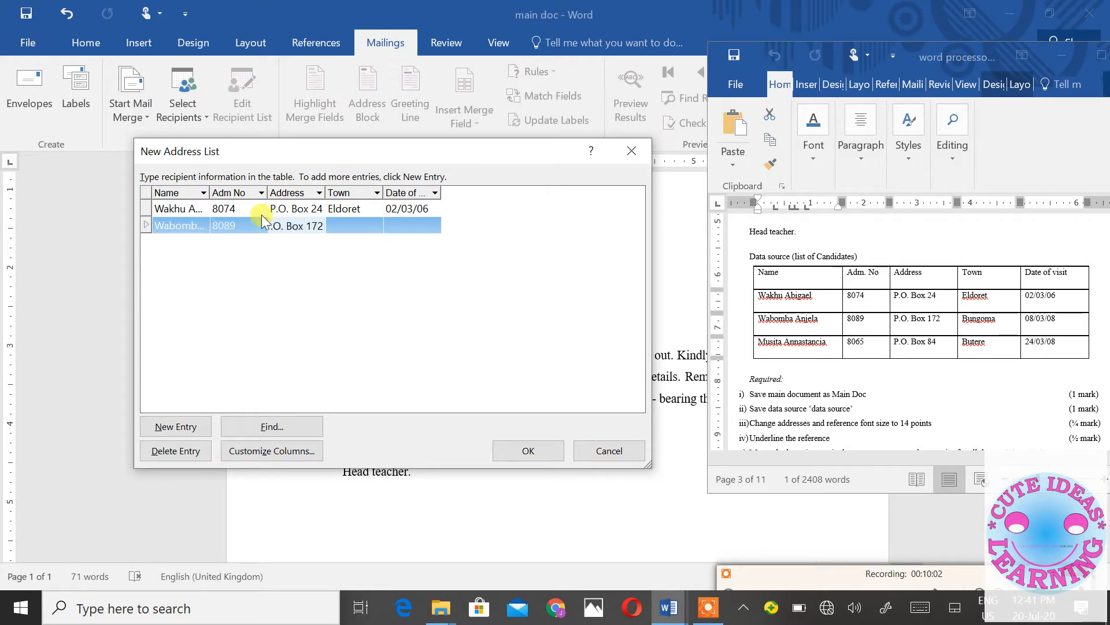
{"action": "left_click", "coordinate": [351, 225]}
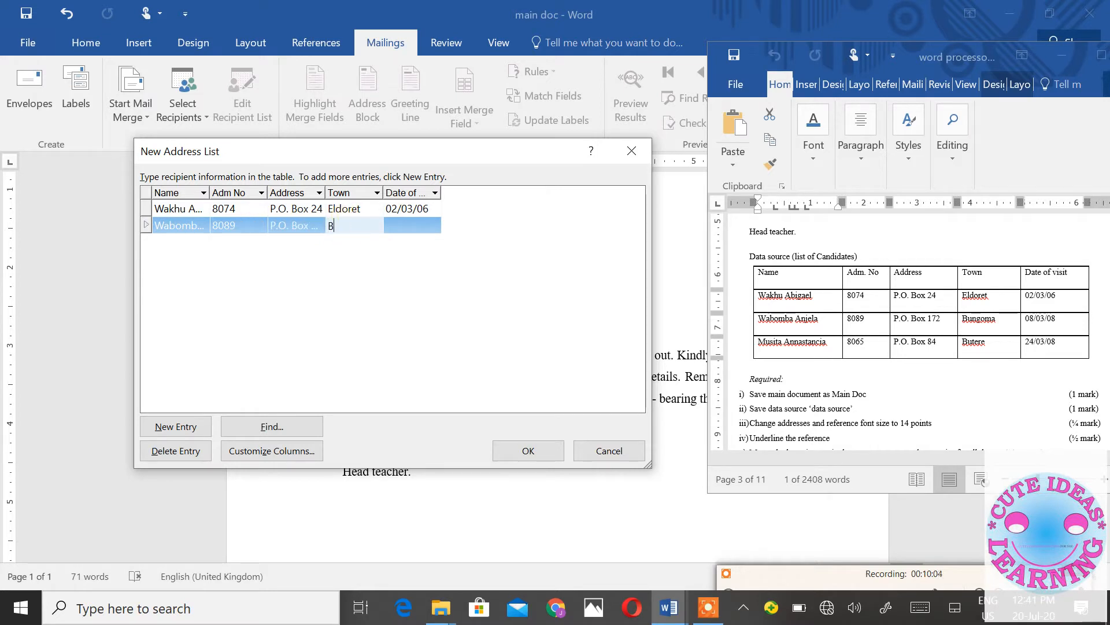
{"action": "type", "text": "Bungima"}
{"action": "key", "text": "Left"}
{"action": "key", "text": "BackSpace"}
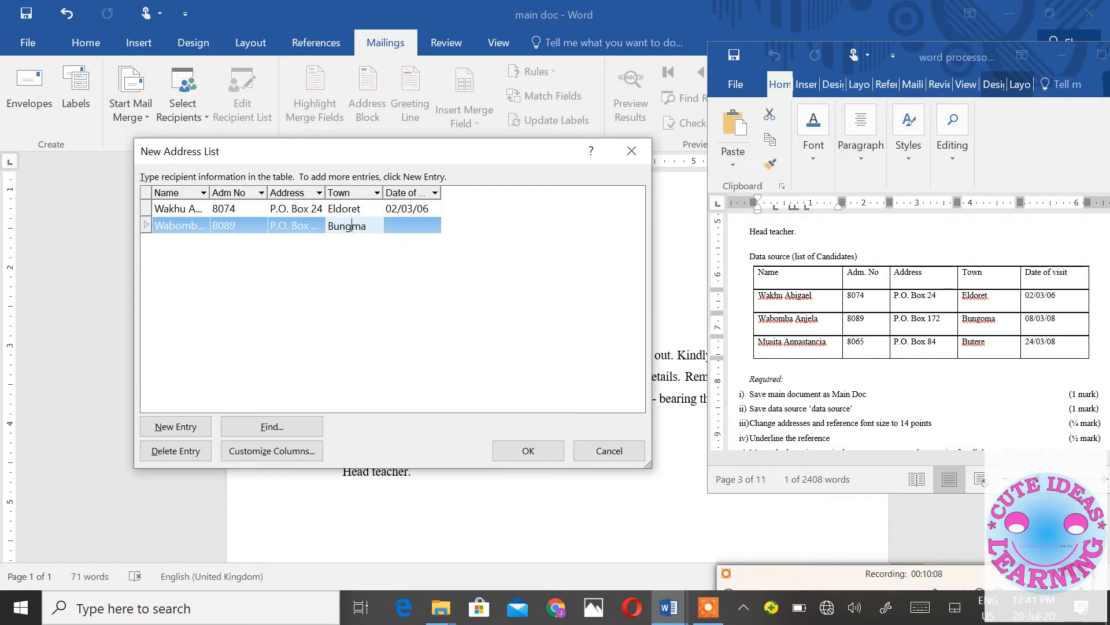
{"action": "type", "text": "o"}
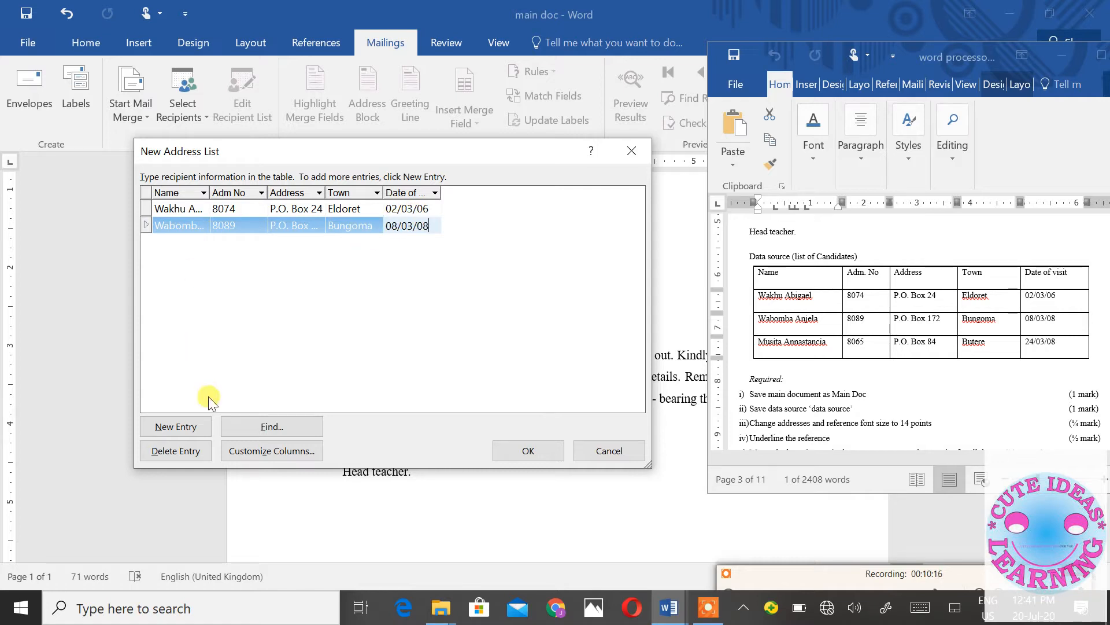
{"action": "left_click", "coordinate": [173, 426]}
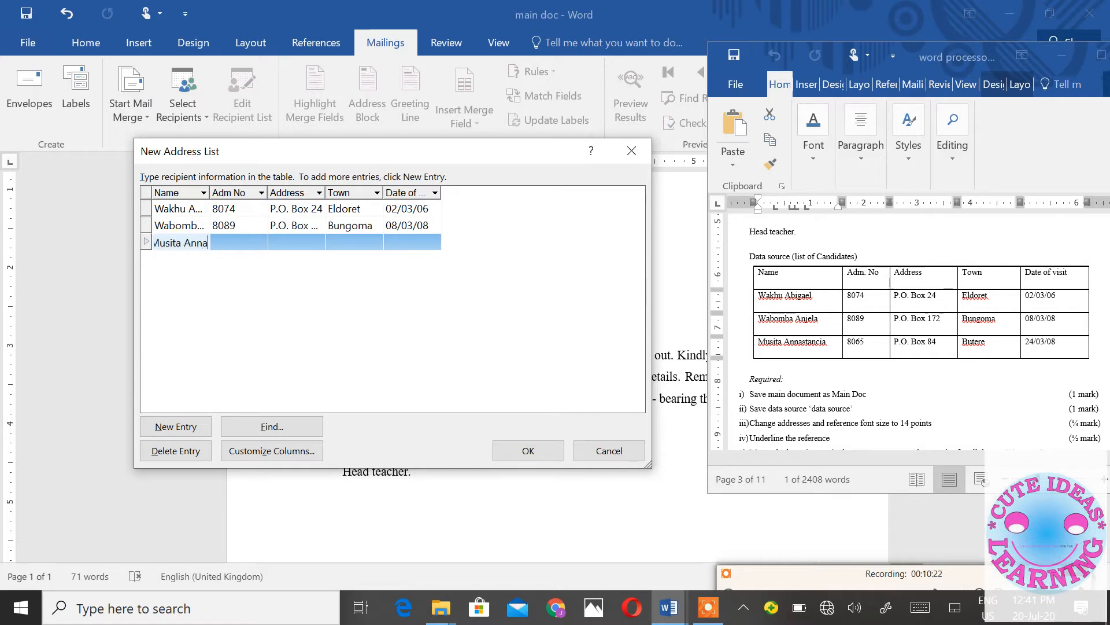
{"action": "left_click", "coordinate": [231, 240]}
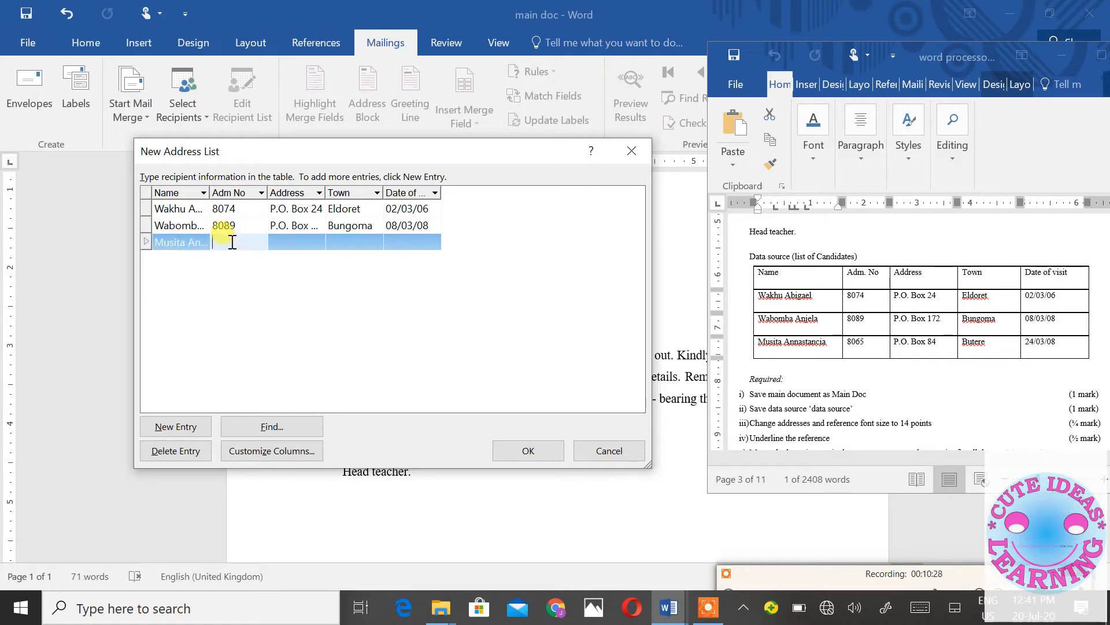
{"action": "type", "text": "8065"}
{"action": "left_click", "coordinate": [286, 243]}
{"action": "type", "text": "P"}
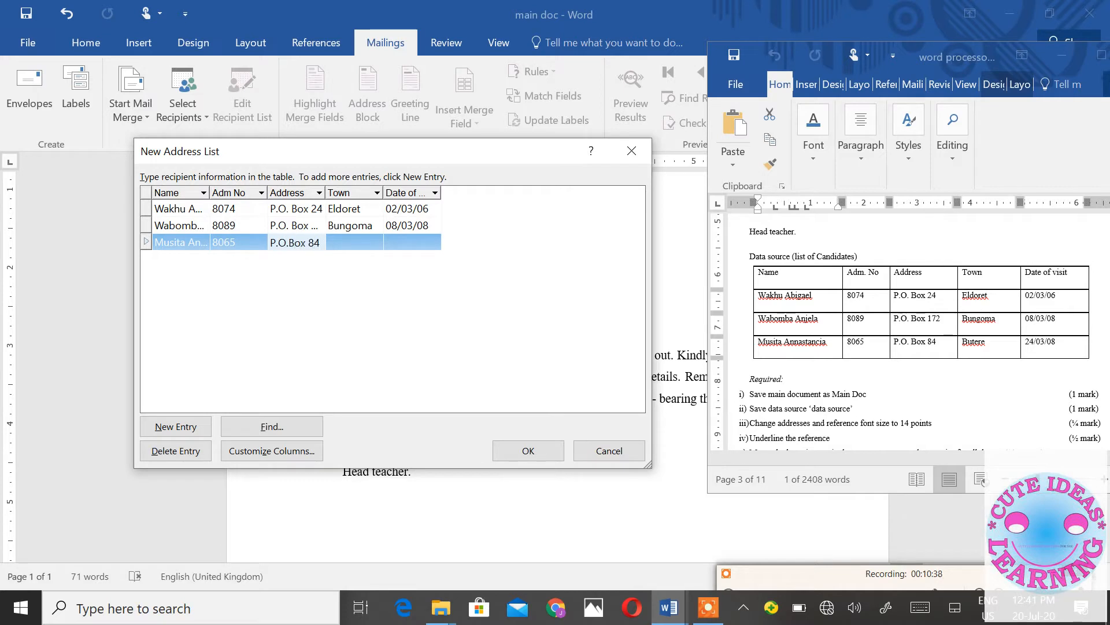
{"action": "key", "text": "Tab"}
{"action": "type", "text": "B"}
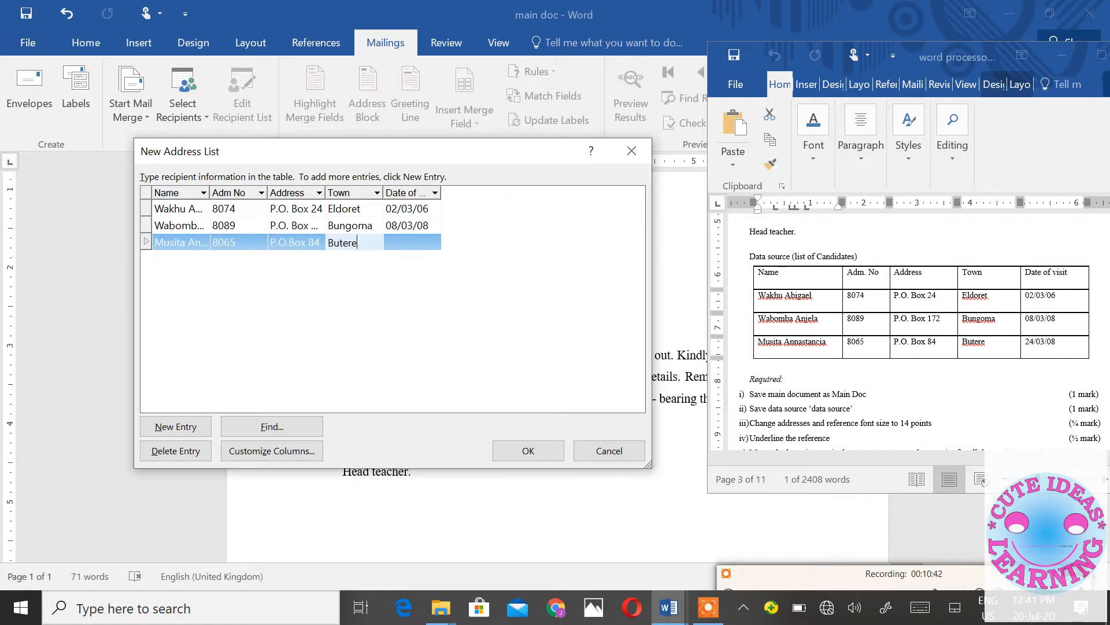
{"action": "key", "text": "Tab"}
{"action": "type", "text": "2"}
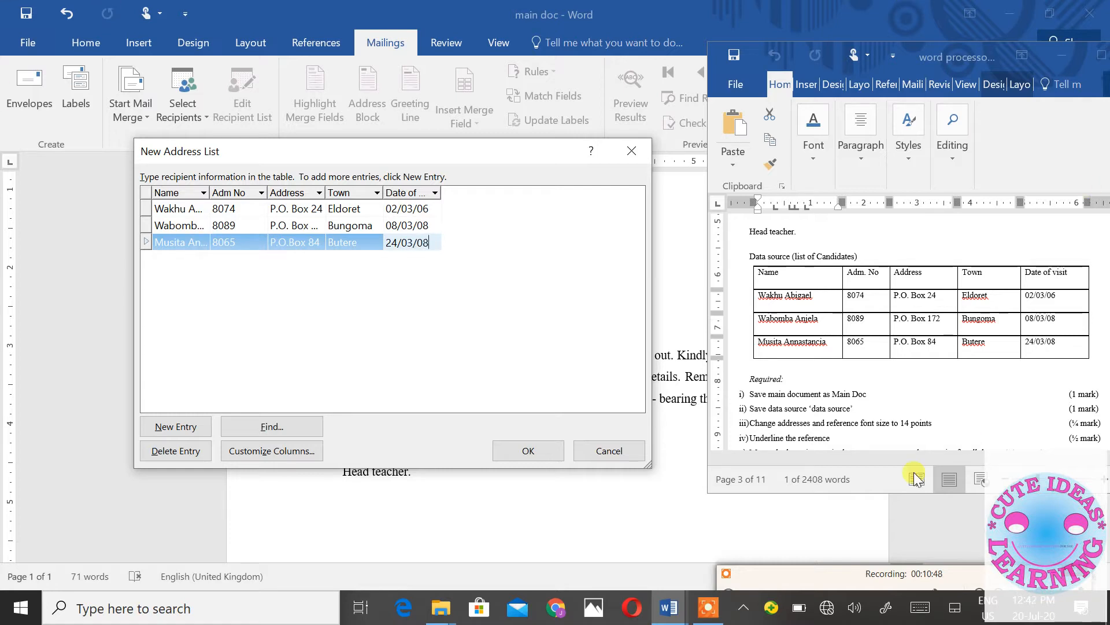
- Save the three-candidate address list as 'data source' in My Data Sources
{"action": "left_click", "coordinate": [549, 457]}
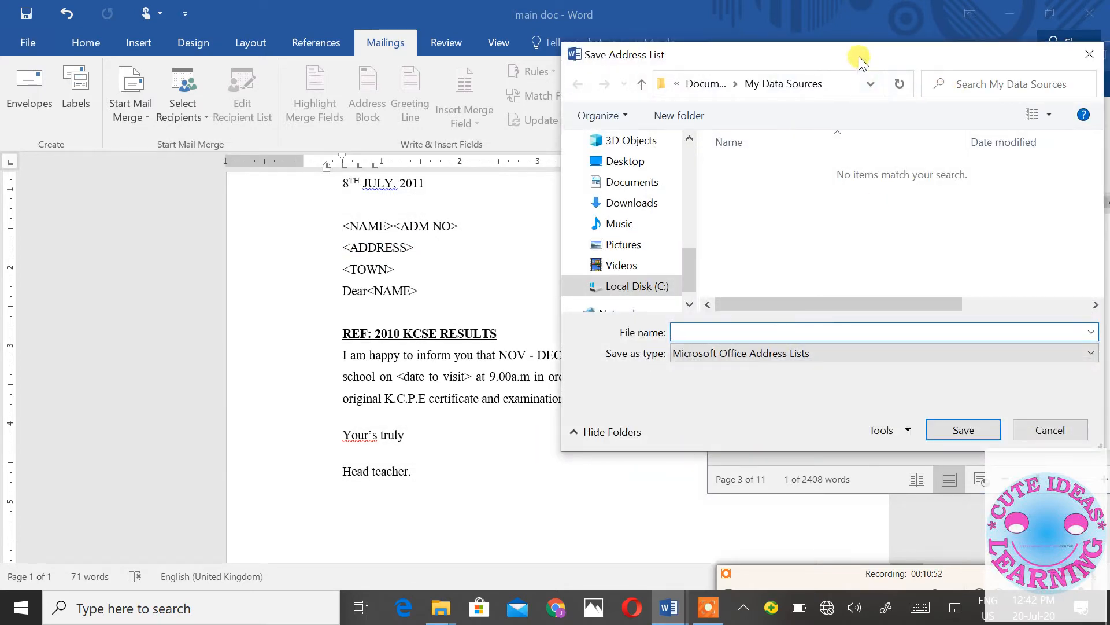
{"action": "left_click_drag", "start_coordinate": [858, 57], "coordinate": [345, 53]}
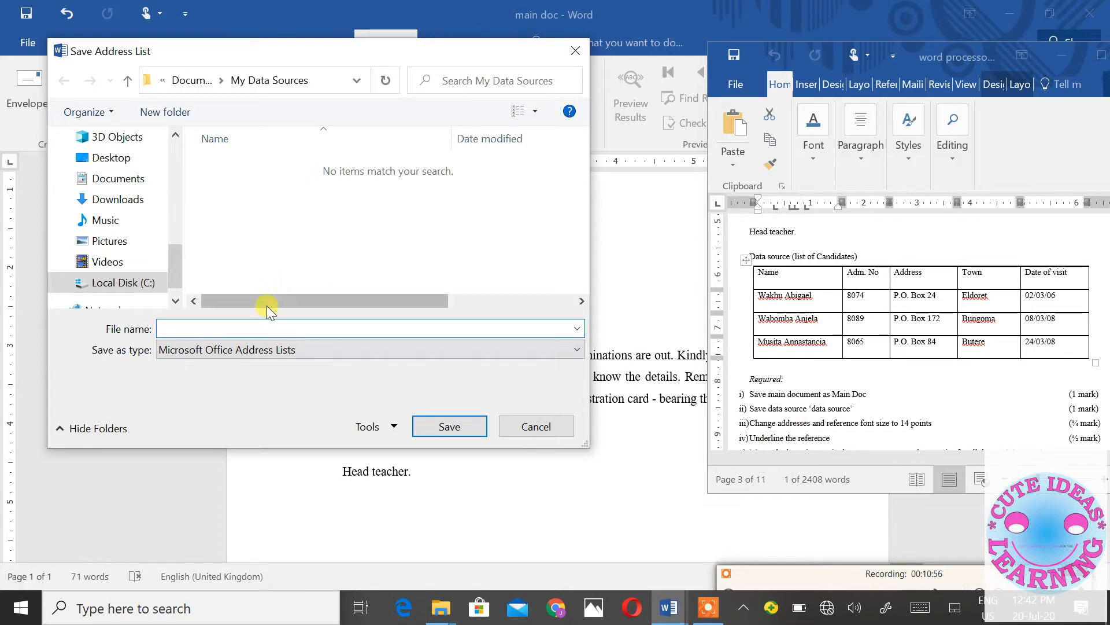
{"action": "type", "text": "data source"}
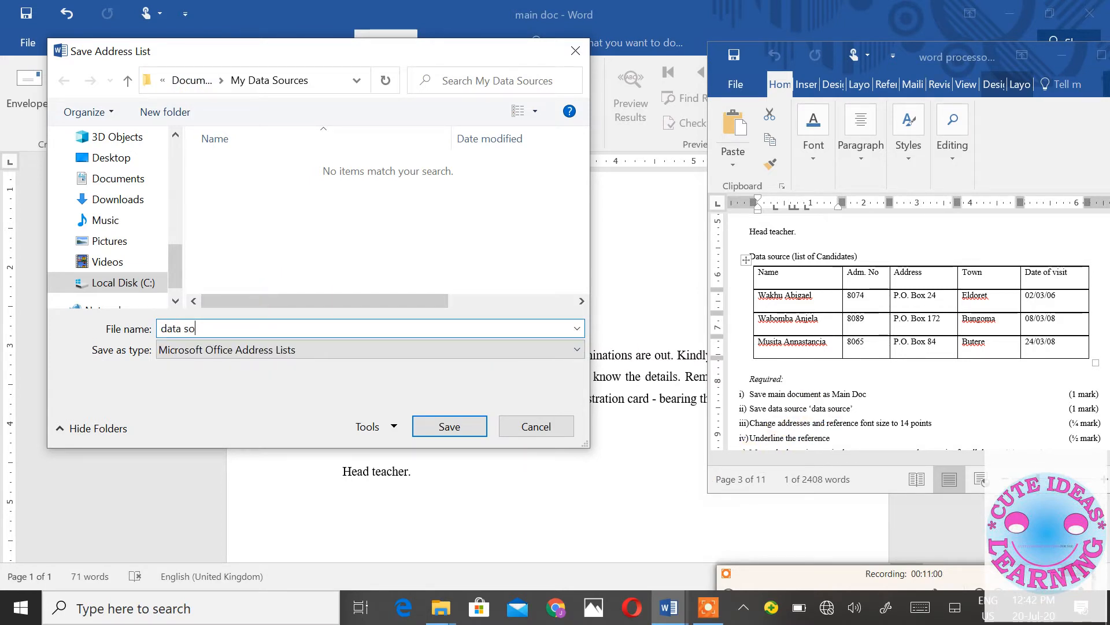
{"action": "left_click", "coordinate": [445, 427]}
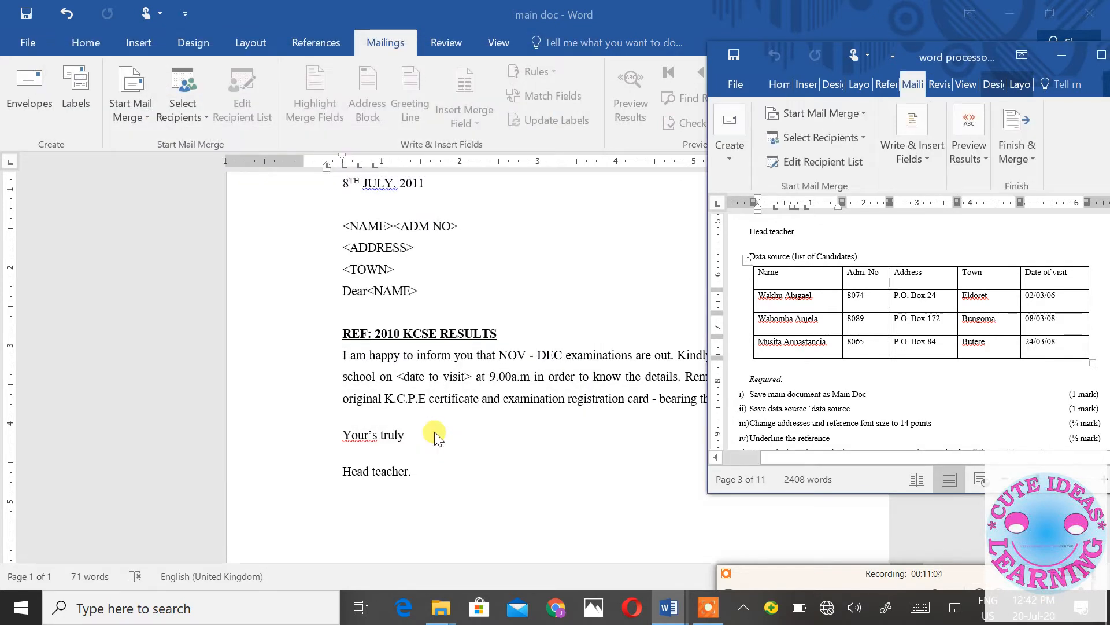
- Highlight the completed 'Save main document' and 'Save data source' tasks in yellow
{"action": "left_click", "coordinate": [868, 395]}
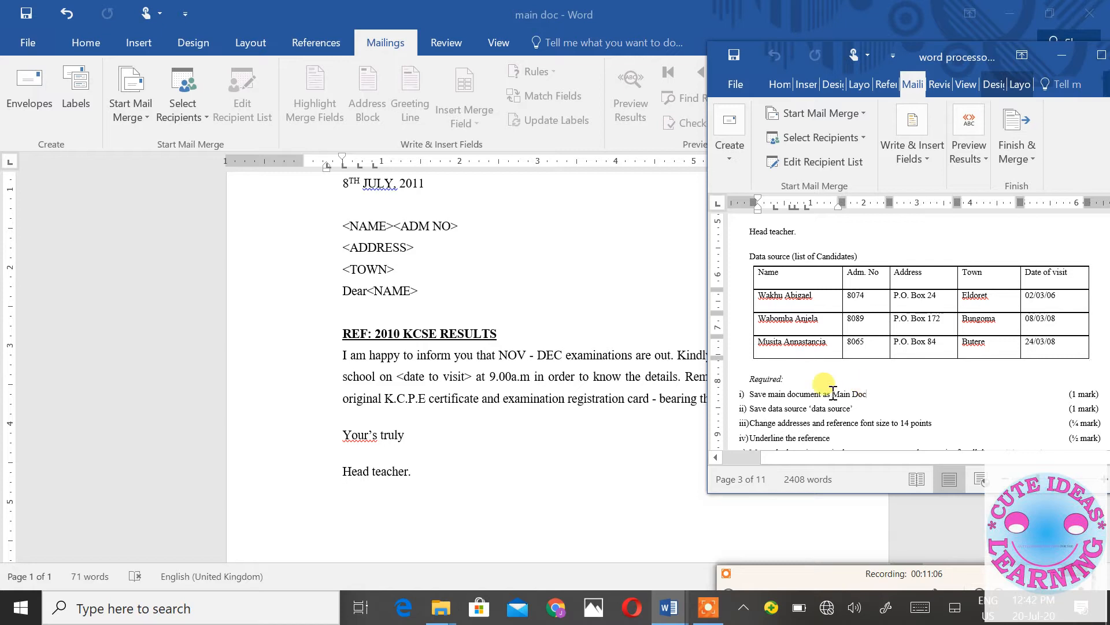
{"action": "left_click_drag", "start_coordinate": [833, 394], "coordinate": [743, 398]}
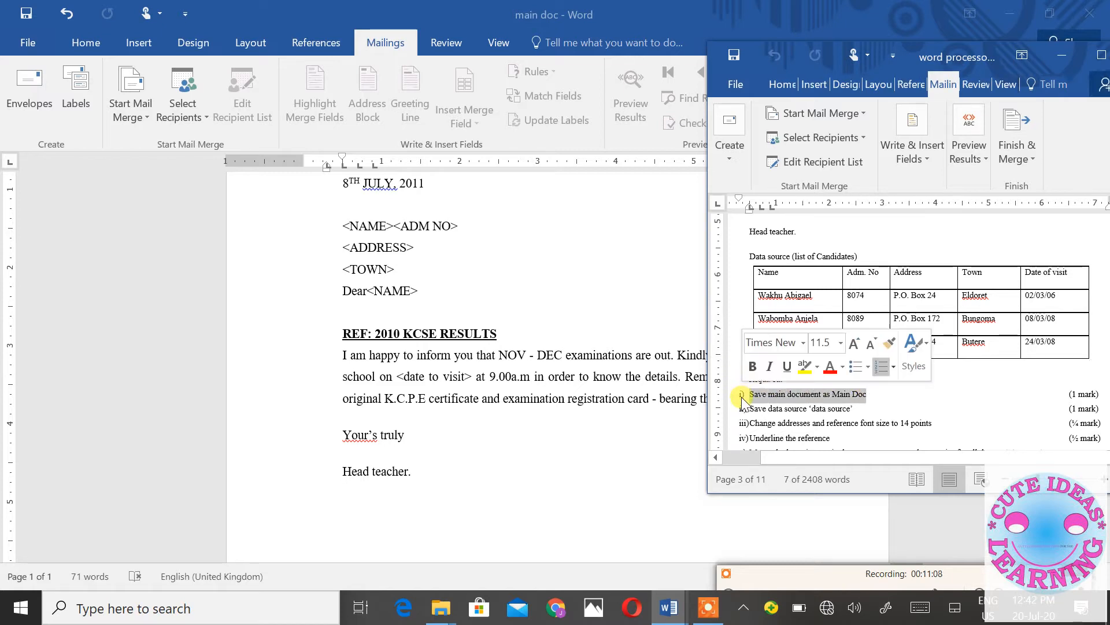
{"action": "left_click", "coordinate": [782, 84]}
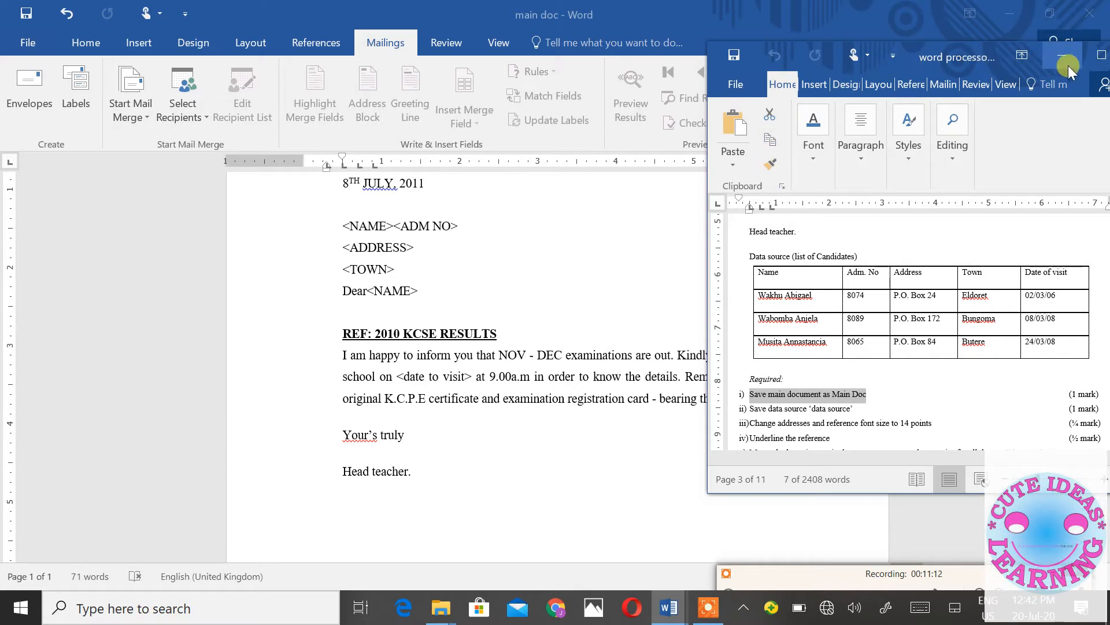
{"action": "left_click", "coordinate": [1102, 55]}
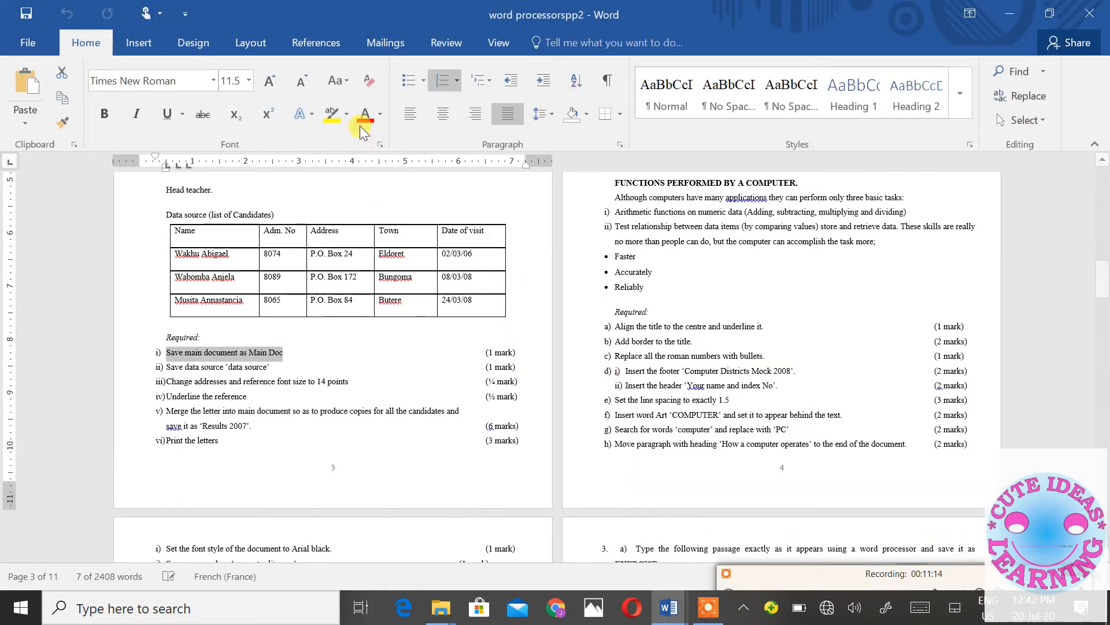
{"action": "left_click", "coordinate": [331, 114]}
{"action": "left_click", "coordinate": [284, 363]}
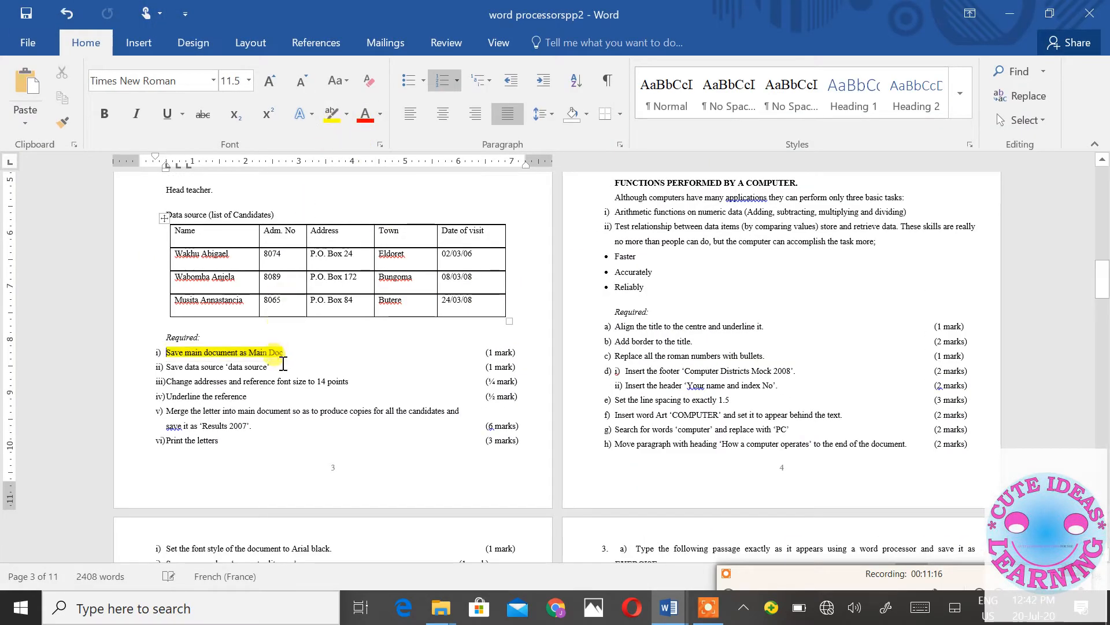
{"action": "left_click_drag", "start_coordinate": [273, 366], "coordinate": [173, 366]}
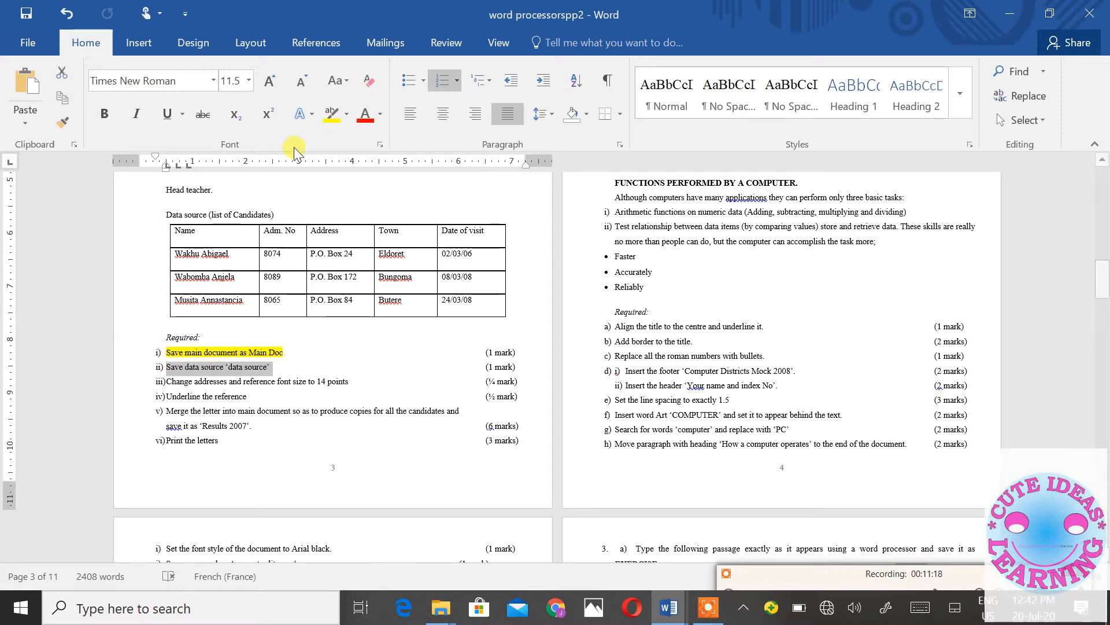
{"action": "left_click", "coordinate": [331, 114]}
{"action": "left_click", "coordinate": [526, 457]}
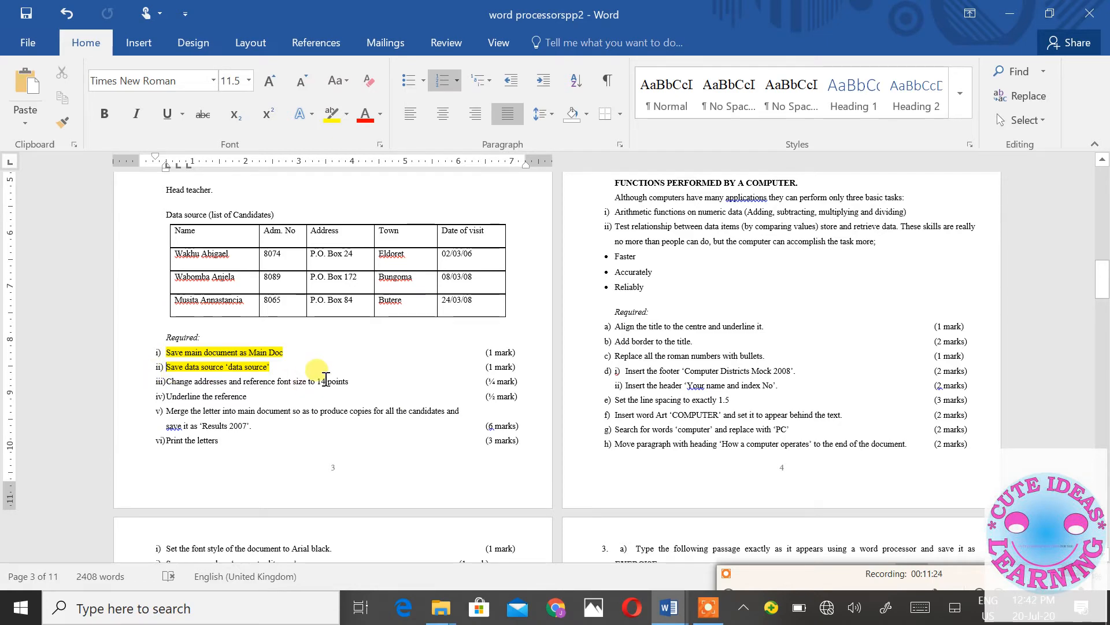
- Review the task sheet and restore it to its smaller size beside the letter
{"action": "scroll", "coordinate": [324, 358], "scroll_direction": "down", "scroll_amount": 1}
{"action": "scroll", "coordinate": [307, 367], "scroll_direction": "up", "scroll_amount": 5}
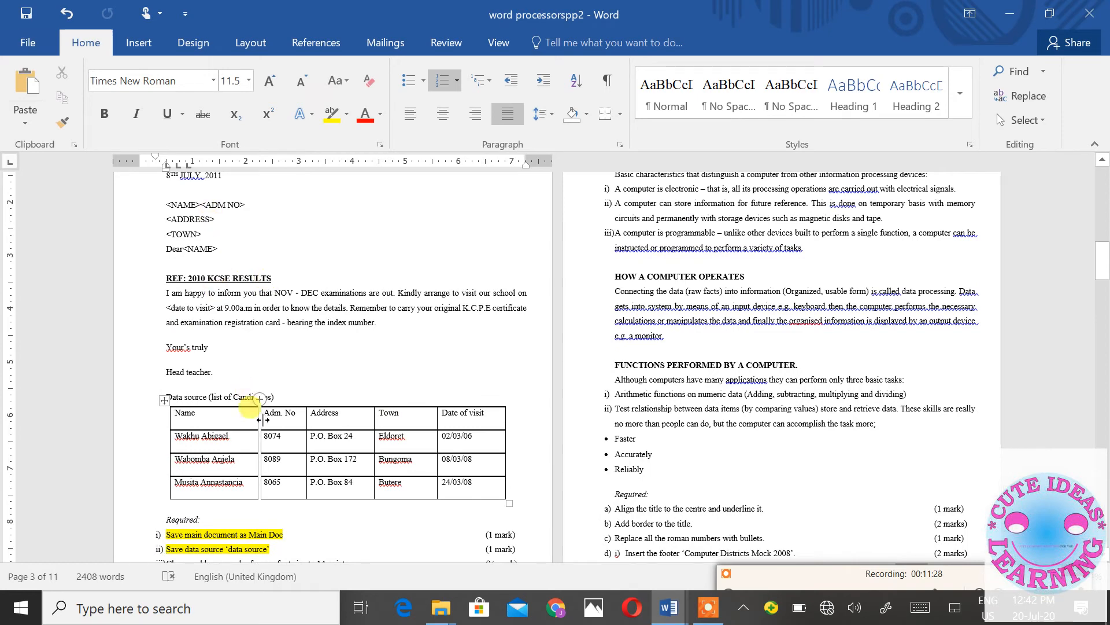
{"action": "scroll", "coordinate": [324, 452], "scroll_direction": "down", "scroll_amount": 1}
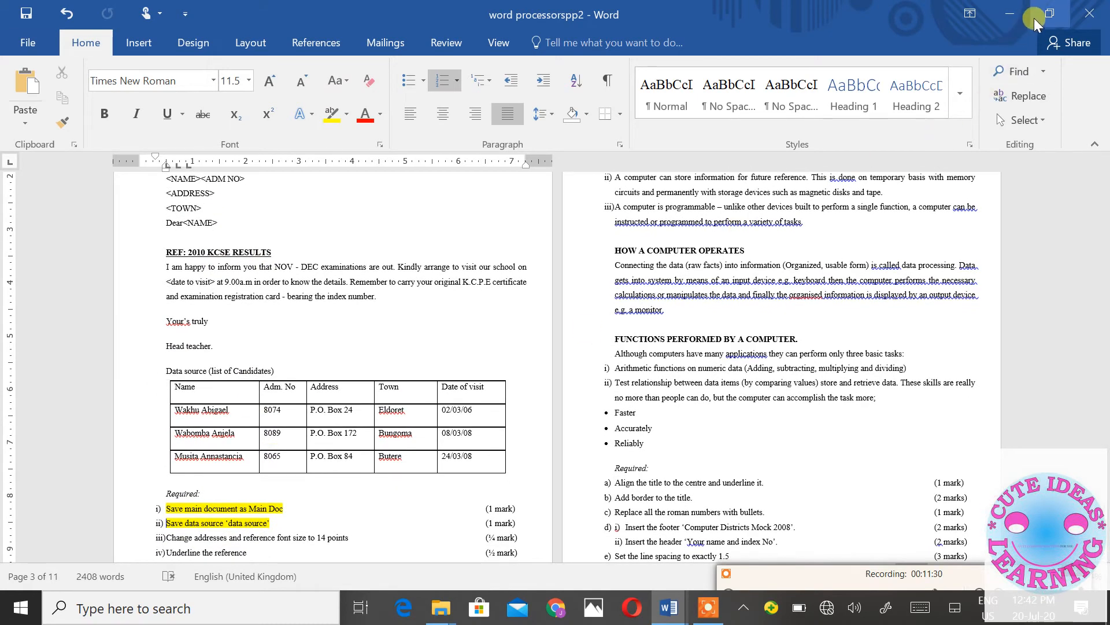
{"action": "left_click", "coordinate": [1049, 13]}
{"action": "scroll", "coordinate": [836, 273], "scroll_direction": "down", "scroll_amount": 2}
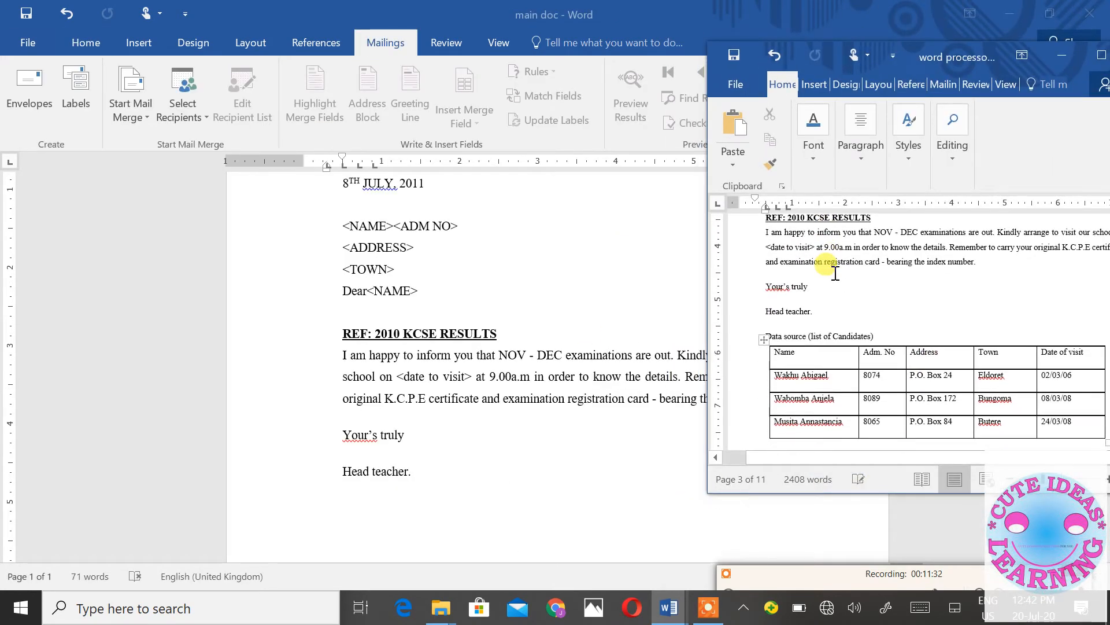
{"action": "scroll", "coordinate": [836, 273], "scroll_direction": "up", "scroll_amount": 5}
{"action": "scroll", "coordinate": [836, 273], "scroll_direction": "down", "scroll_amount": 7}
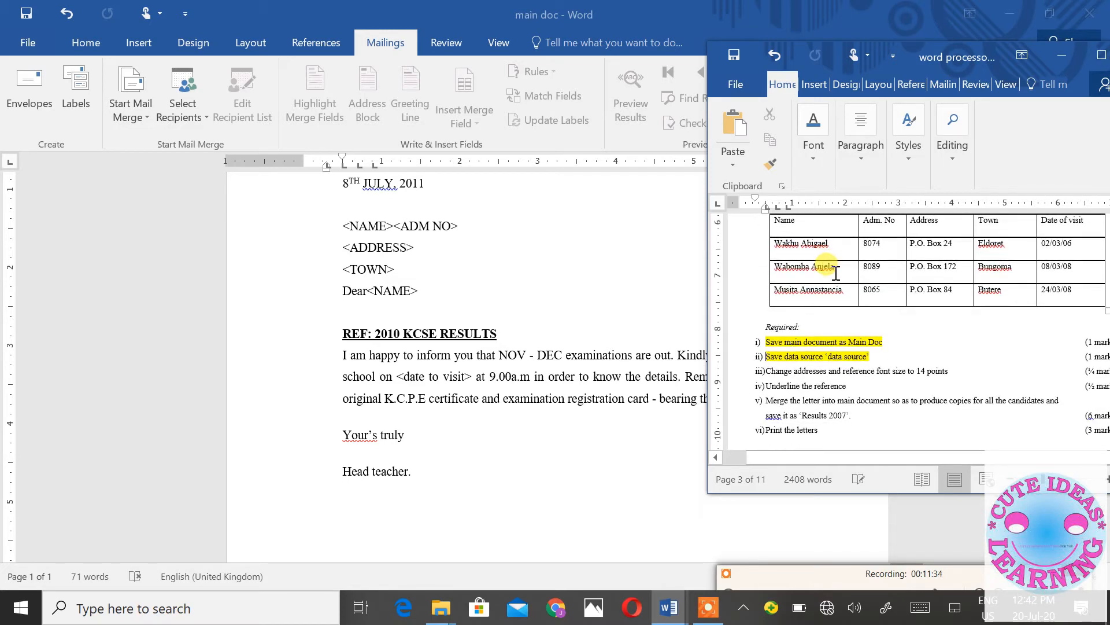
{"action": "scroll", "coordinate": [528, 314], "scroll_direction": "up", "scroll_amount": 1}
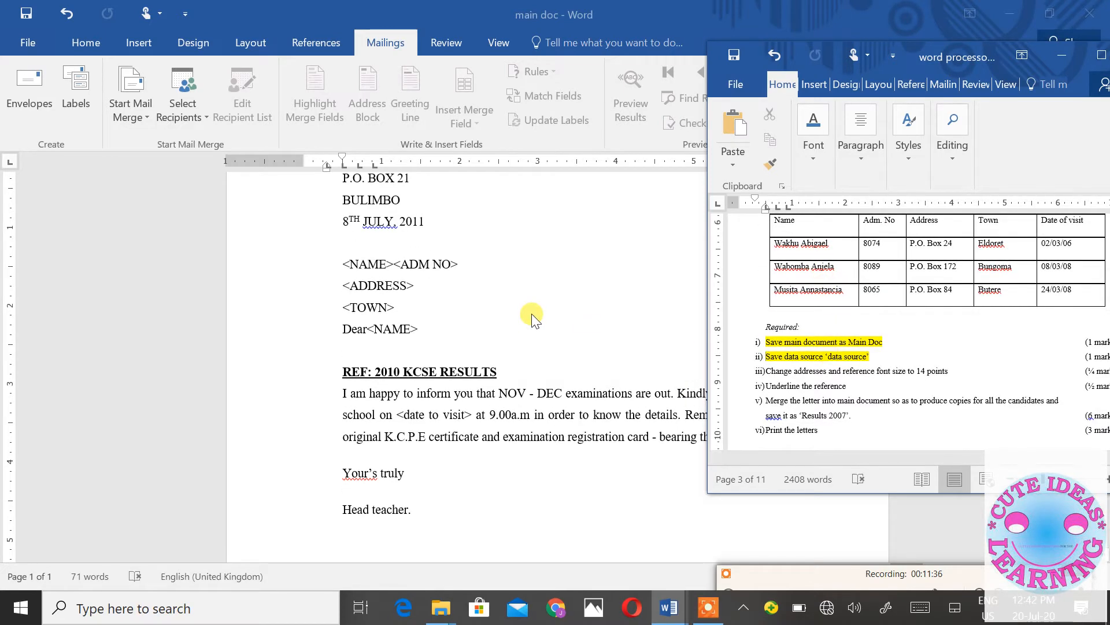
- Switch between the open Word windows and return to the main doc letter
{"action": "left_click", "coordinate": [338, 265]}
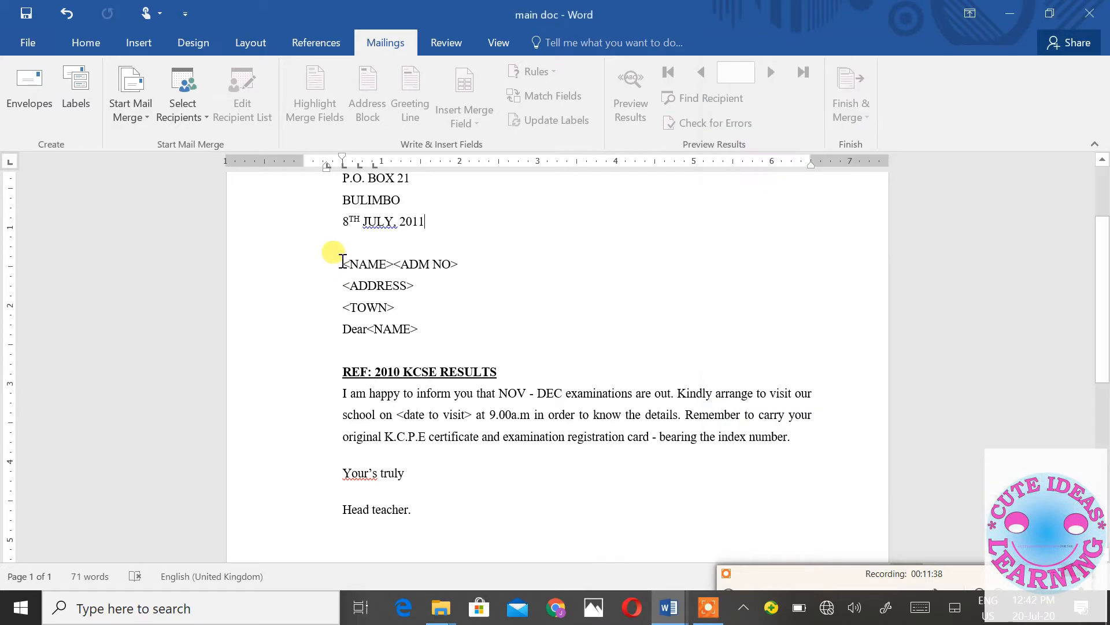
{"action": "left_click_drag", "start_coordinate": [327, 285], "coordinate": [414, 285]}
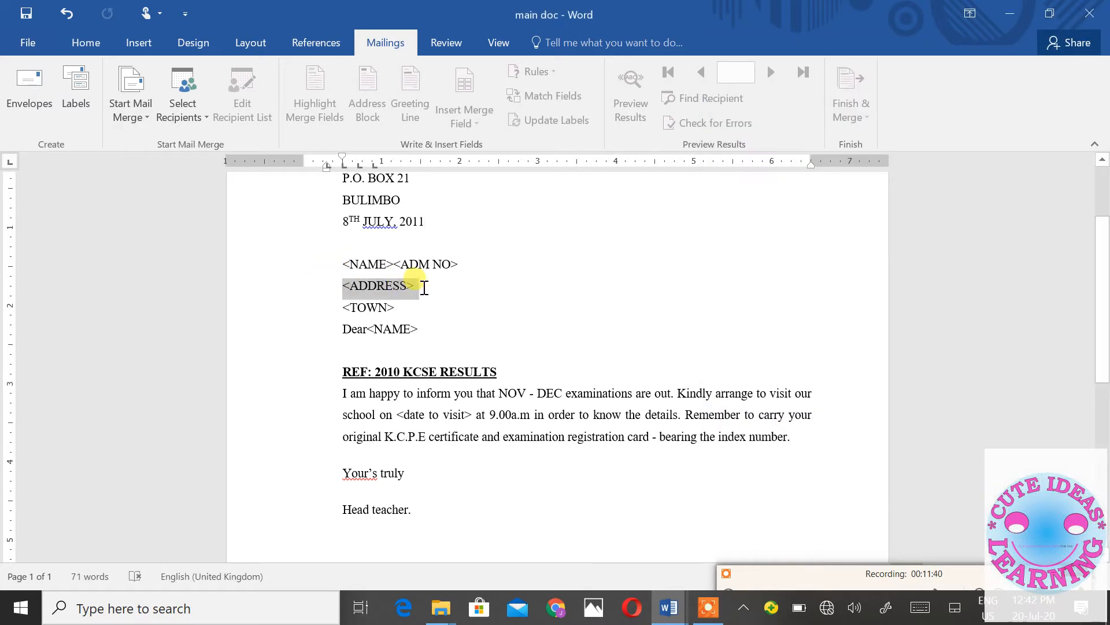
{"action": "left_click", "coordinate": [669, 608]}
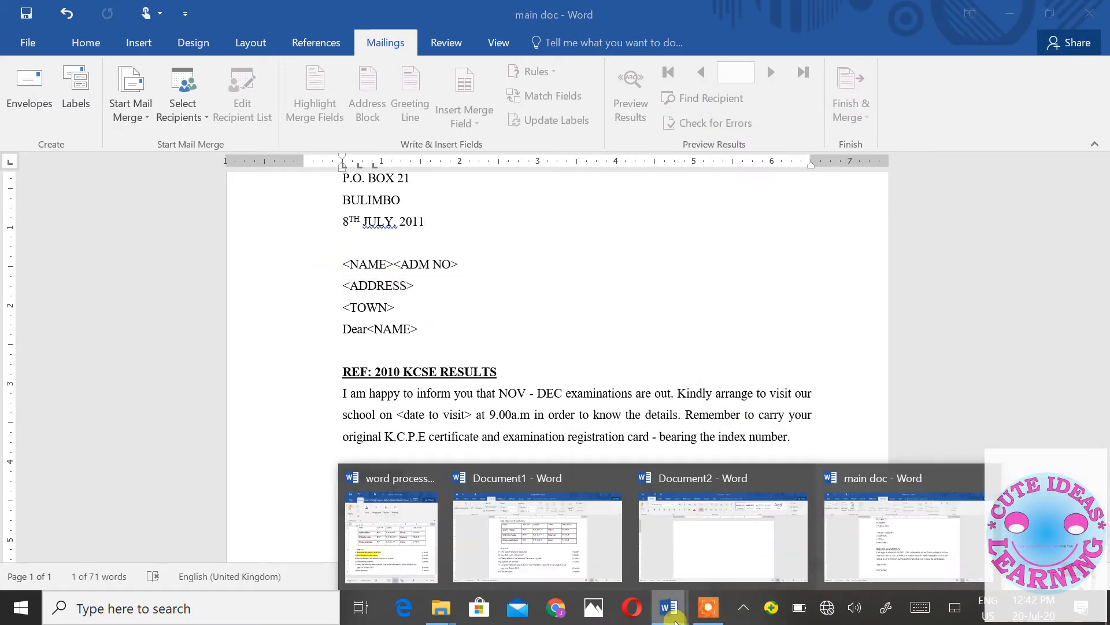
{"action": "left_click", "coordinate": [842, 564]}
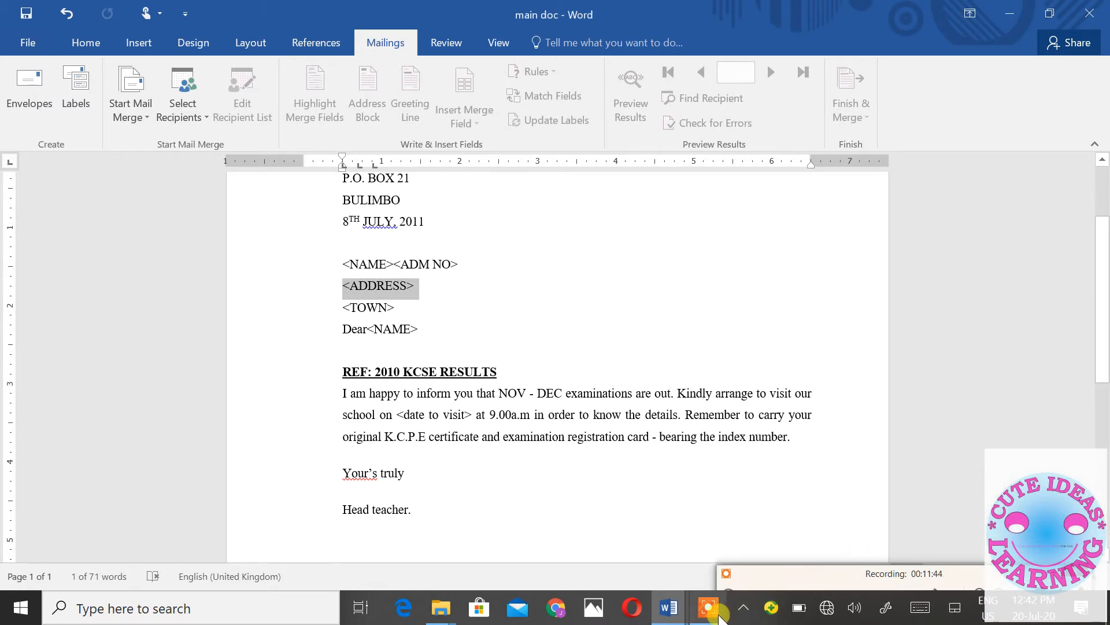
{"action": "left_click", "coordinate": [669, 608]}
{"action": "mouse_move", "coordinate": [684, 550]}
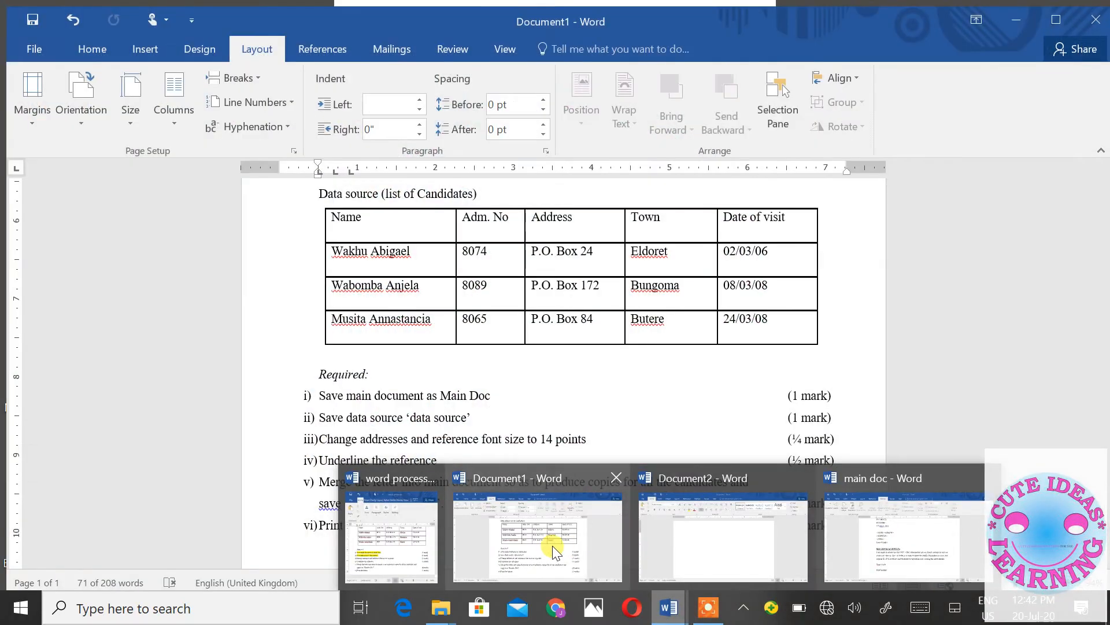
{"action": "left_click", "coordinate": [552, 546]}
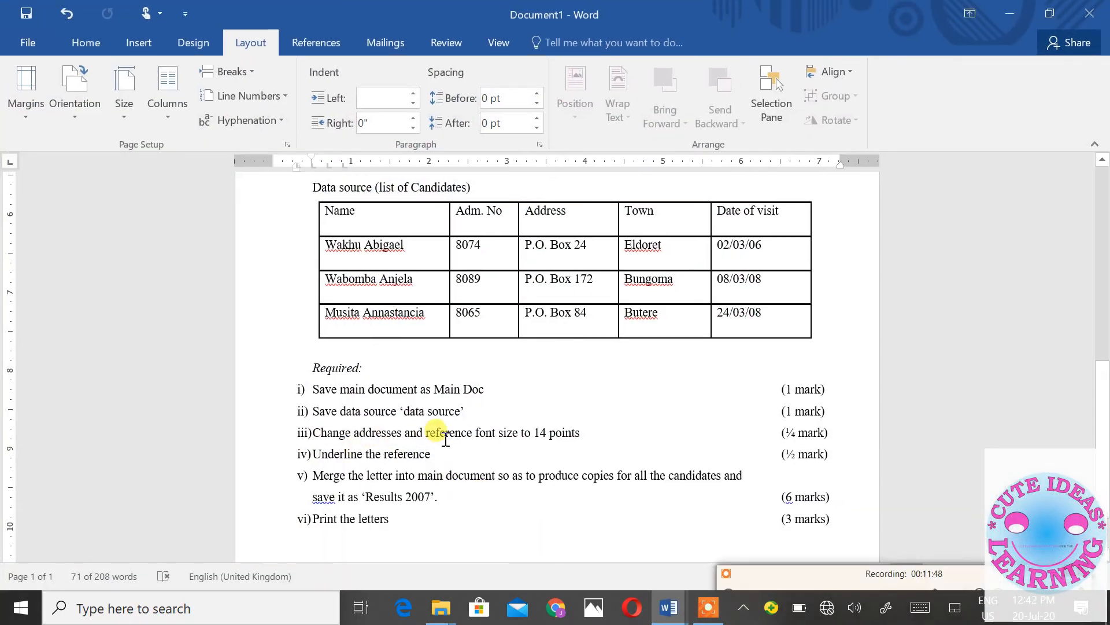
{"action": "left_click", "coordinate": [1010, 13]}
- Set the name, address and town placeholder lines and REF heading to 14 pt
{"action": "left_click_drag", "start_coordinate": [322, 256], "coordinate": [432, 316]}
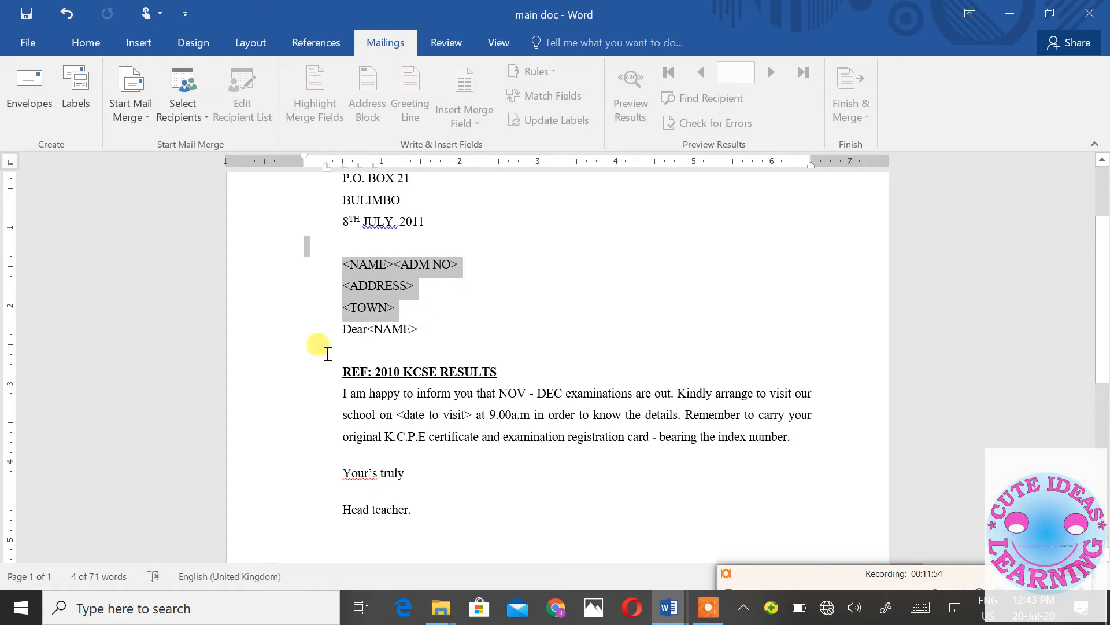
{"action": "left_click", "coordinate": [271, 382], "text": "ctrl"}
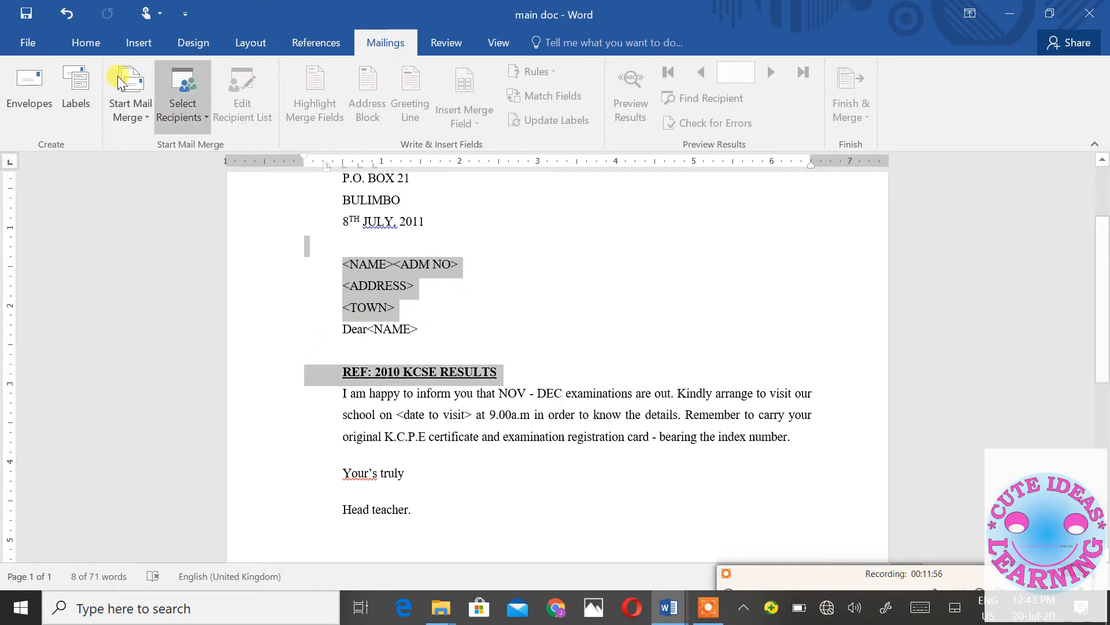
{"action": "left_click", "coordinate": [84, 43]}
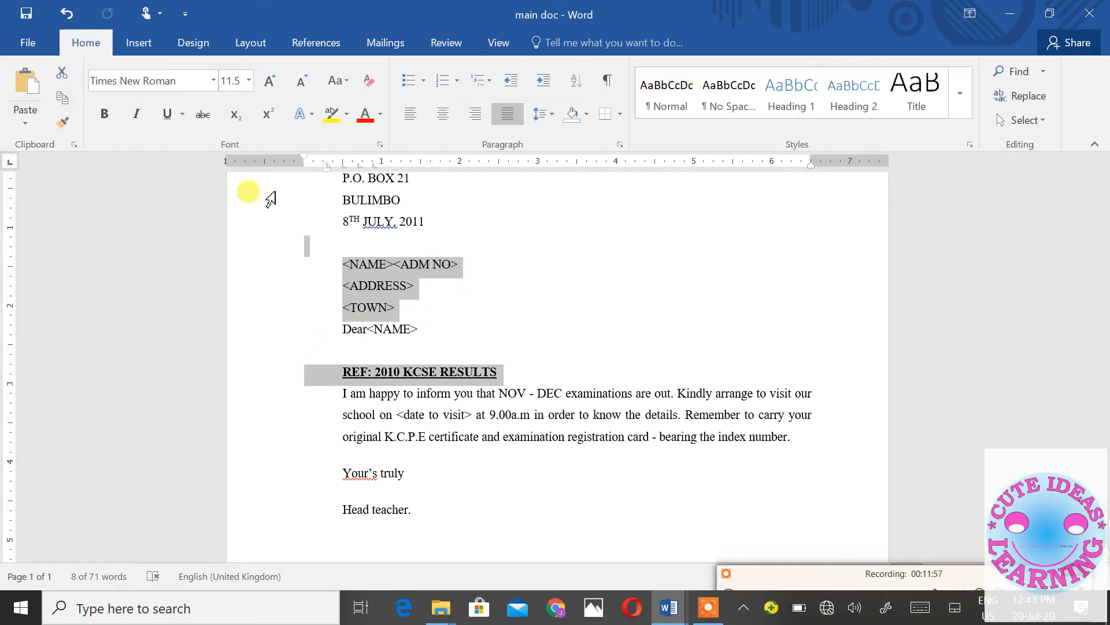
{"action": "left_click", "coordinate": [248, 80]}
{"action": "left_click", "coordinate": [234, 185]}
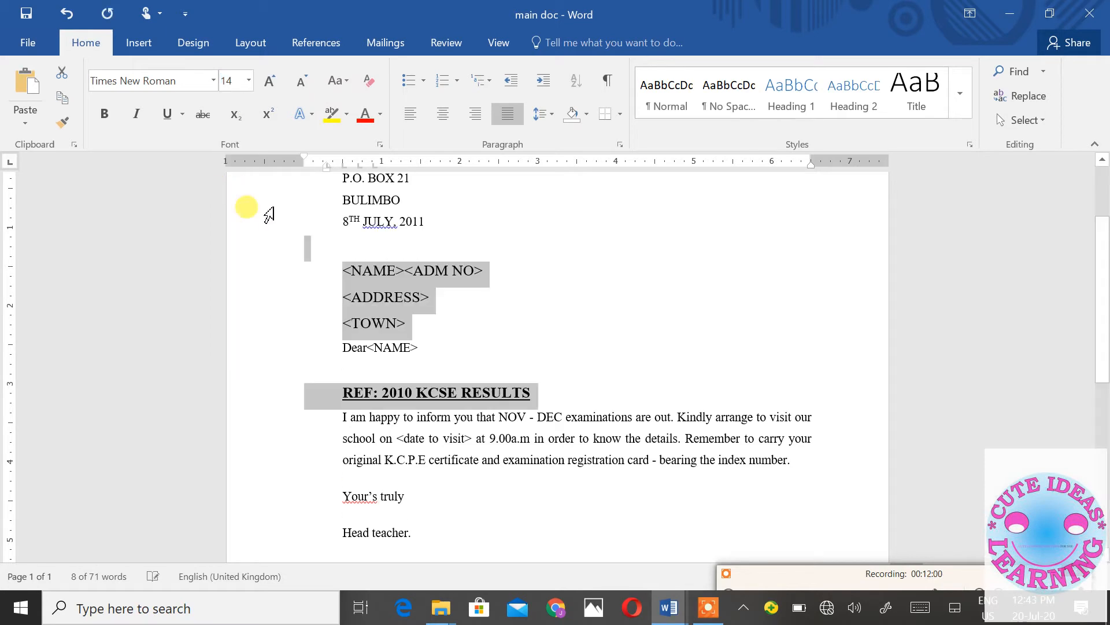
- Cycle through the open Word windows, ending on the exam paper document
{"action": "mouse_move", "coordinate": [677, 618]}
{"action": "left_click", "coordinate": [565, 551]}
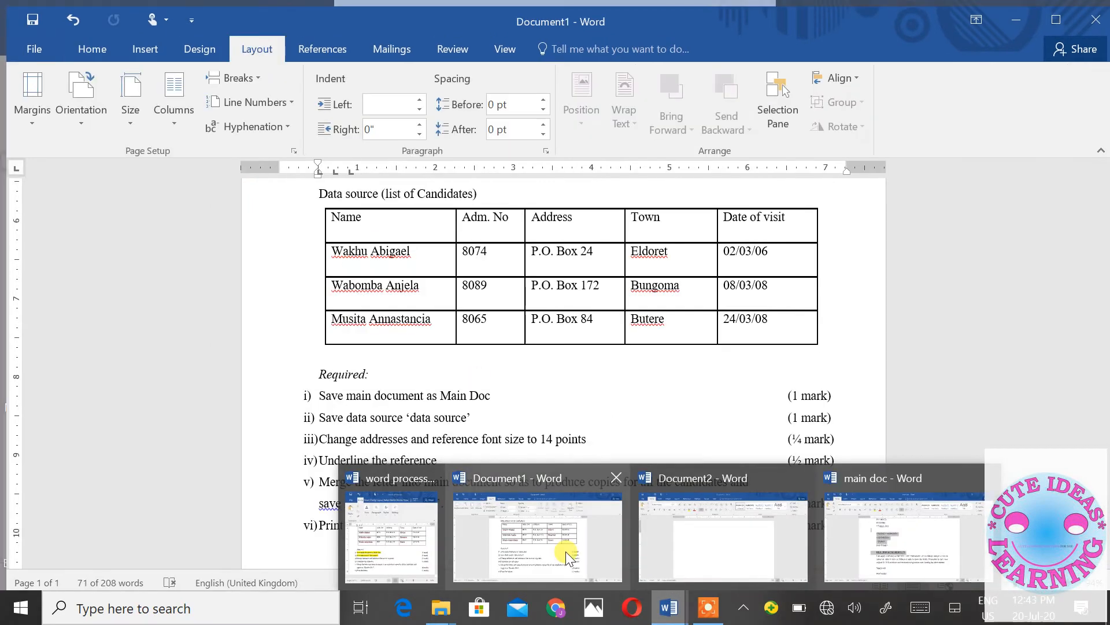
{"action": "left_click", "coordinate": [566, 551]}
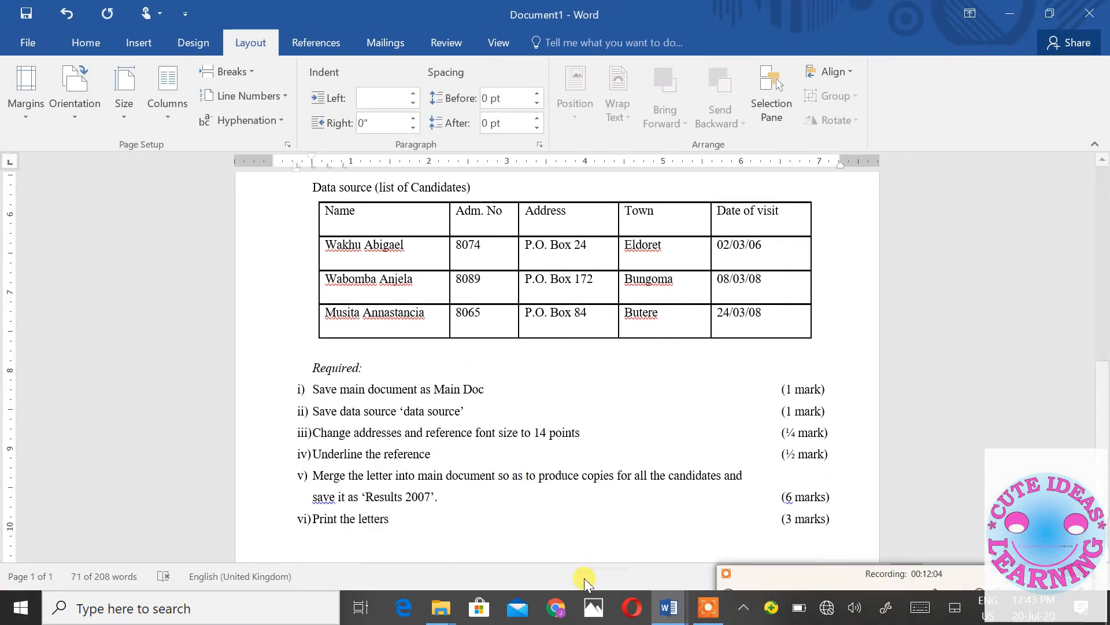
{"action": "mouse_move", "coordinate": [663, 612]}
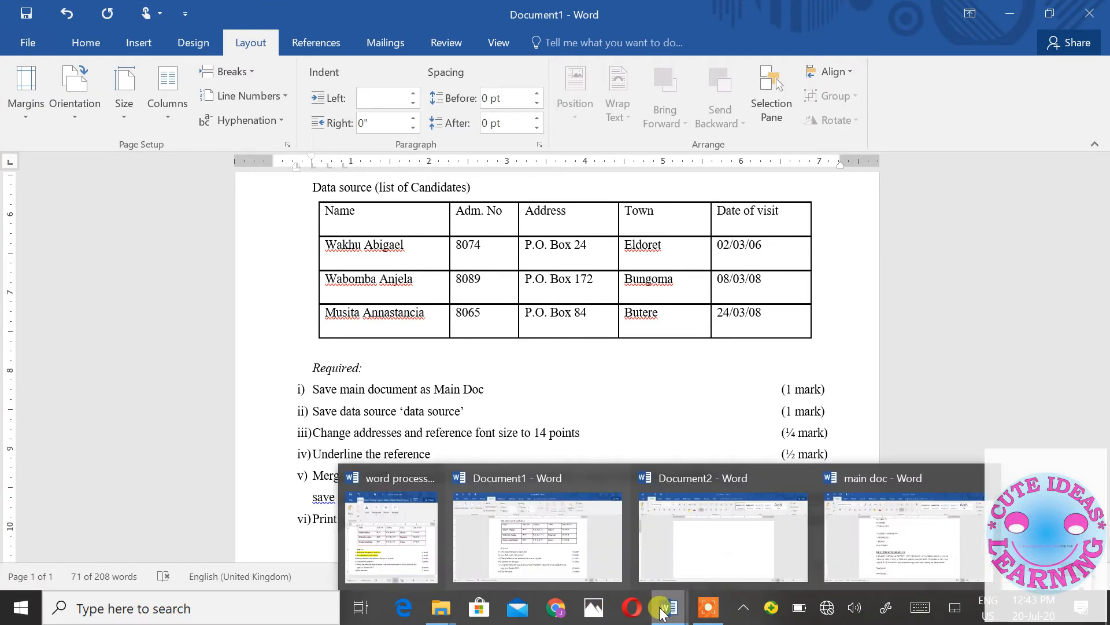
{"action": "left_click", "coordinate": [703, 550]}
{"action": "scroll", "coordinate": [698, 356], "scroll_direction": "down", "scroll_amount": 3}
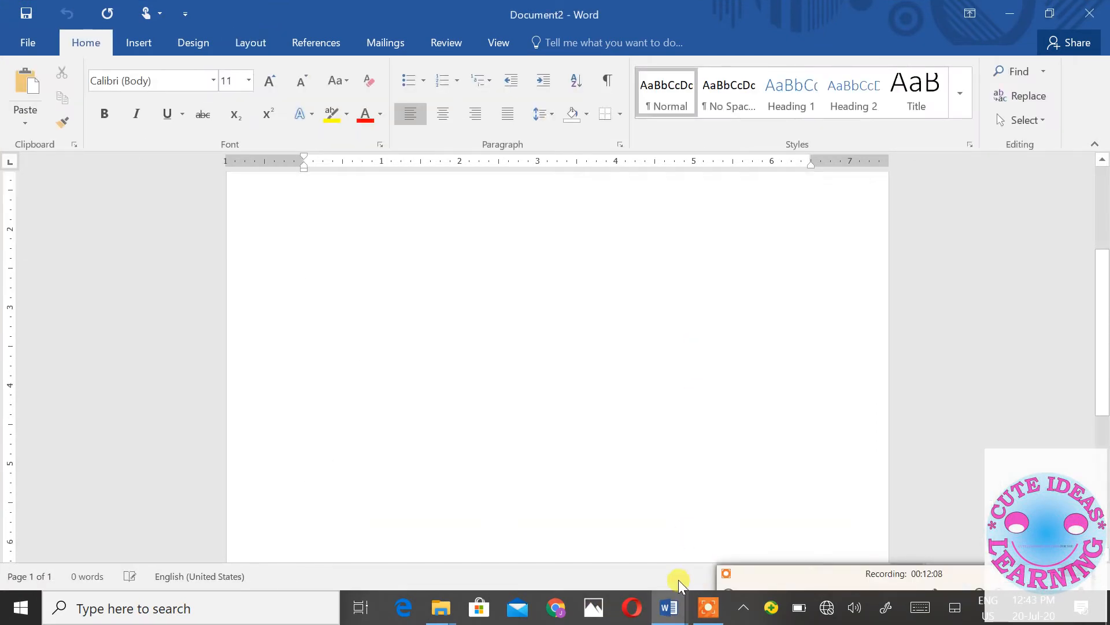
{"action": "mouse_move", "coordinate": [671, 606]}
{"action": "left_click", "coordinate": [874, 574]}
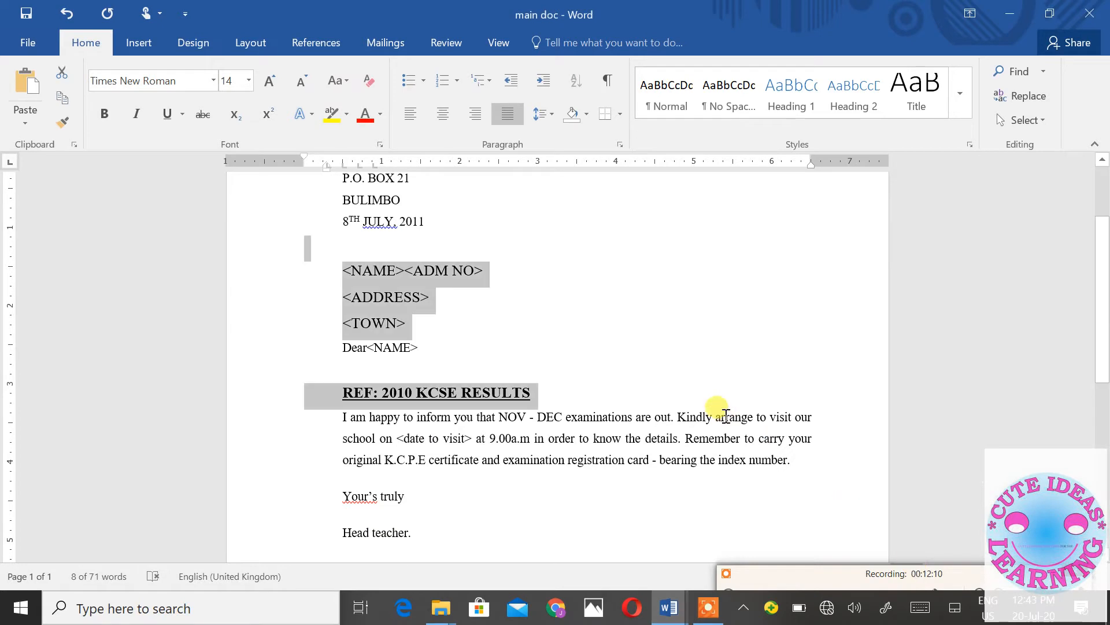
{"action": "scroll", "coordinate": [719, 415], "scroll_direction": "down", "scroll_amount": 2}
{"action": "mouse_move", "coordinate": [687, 606]}
{"action": "left_click", "coordinate": [391, 529]}
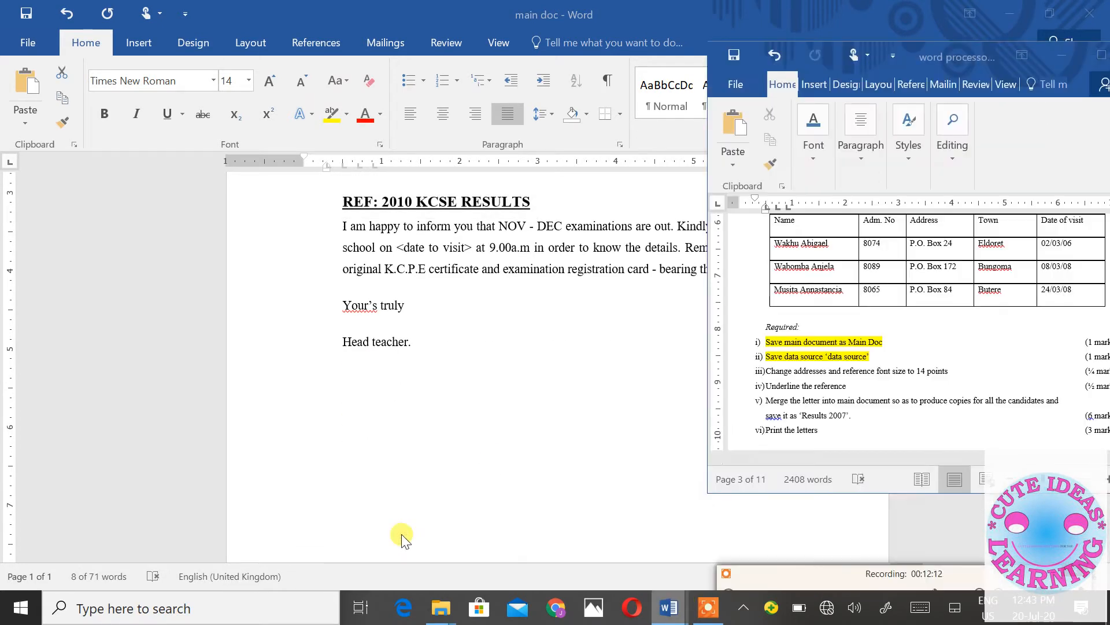
- Highlight the 14-point font size requirement in the exam paper in yellow
{"action": "triple_click", "coordinate": [848, 370]}
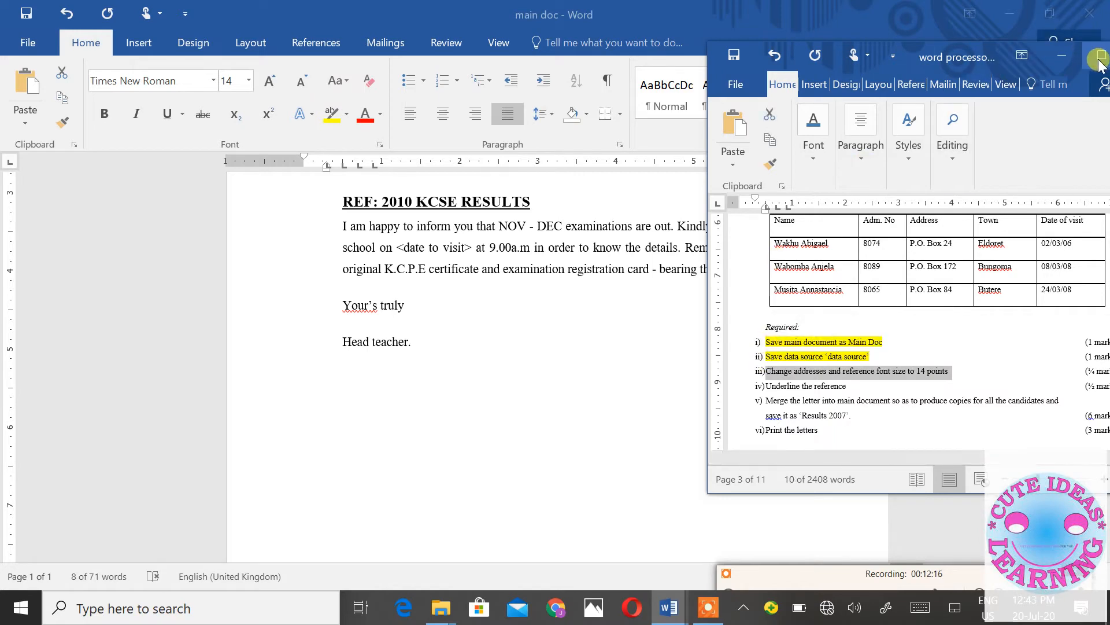
{"action": "left_click", "coordinate": [1101, 54]}
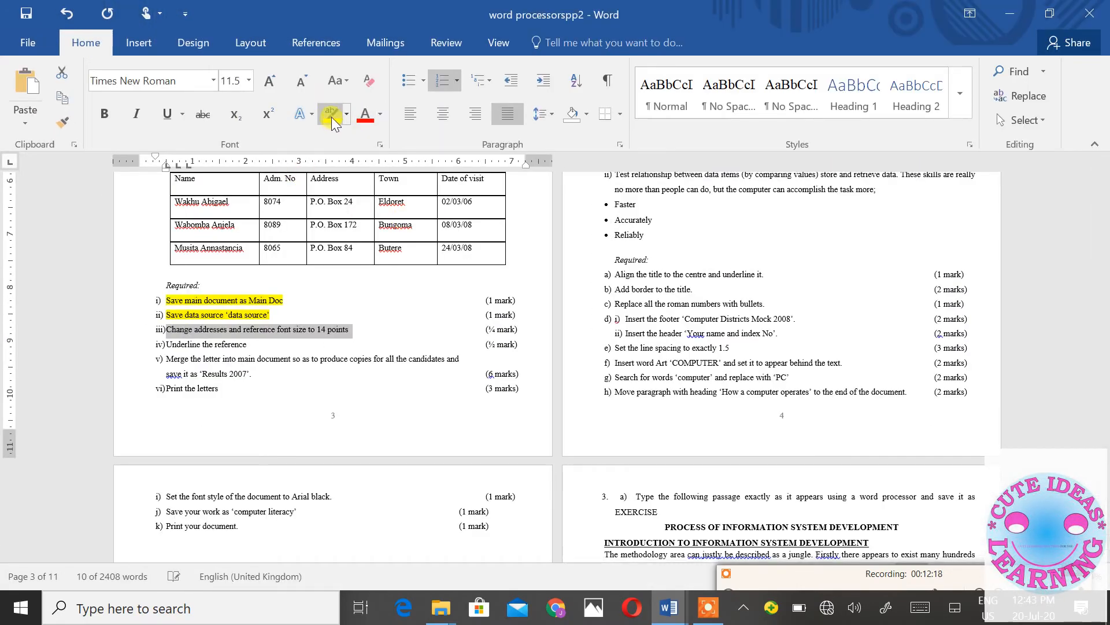
{"action": "left_click", "coordinate": [332, 113]}
{"action": "left_click", "coordinate": [282, 332]}
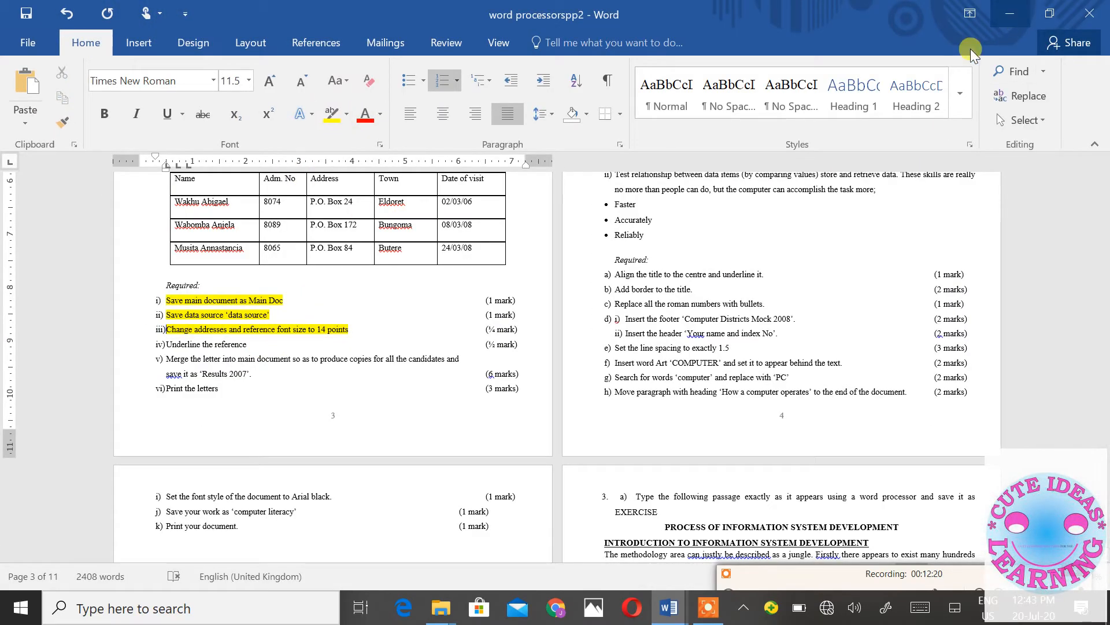
{"action": "left_click", "coordinate": [1009, 13]}
- Minimize the other Word windows and bring the main doc letter to the front
{"action": "scroll", "coordinate": [541, 221], "scroll_direction": "up", "scroll_amount": 1}
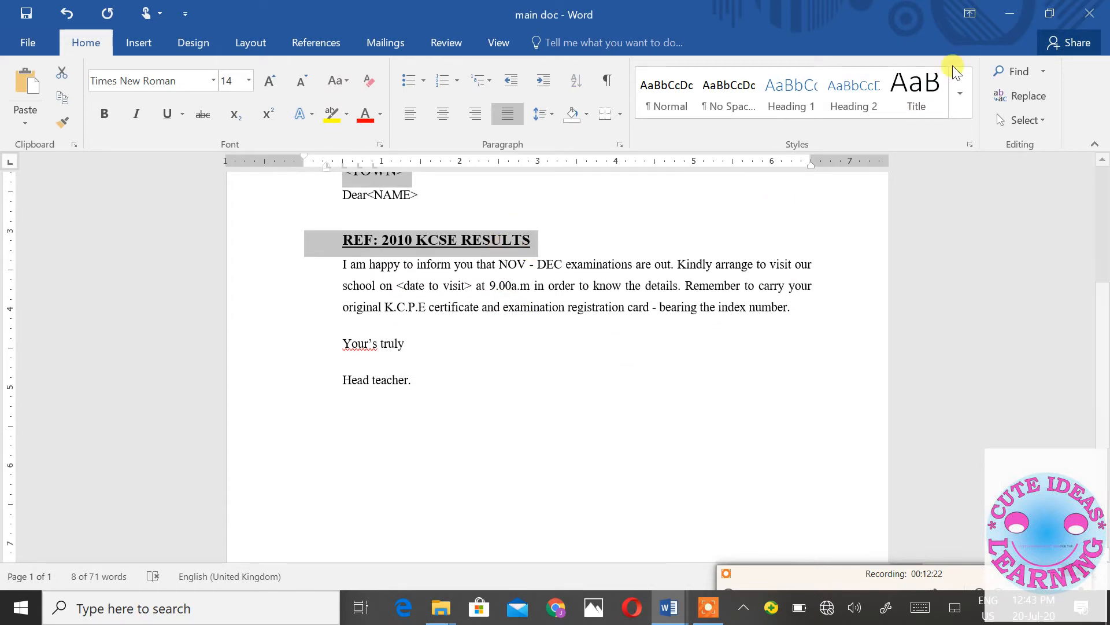
{"action": "left_click", "coordinate": [1017, 13]}
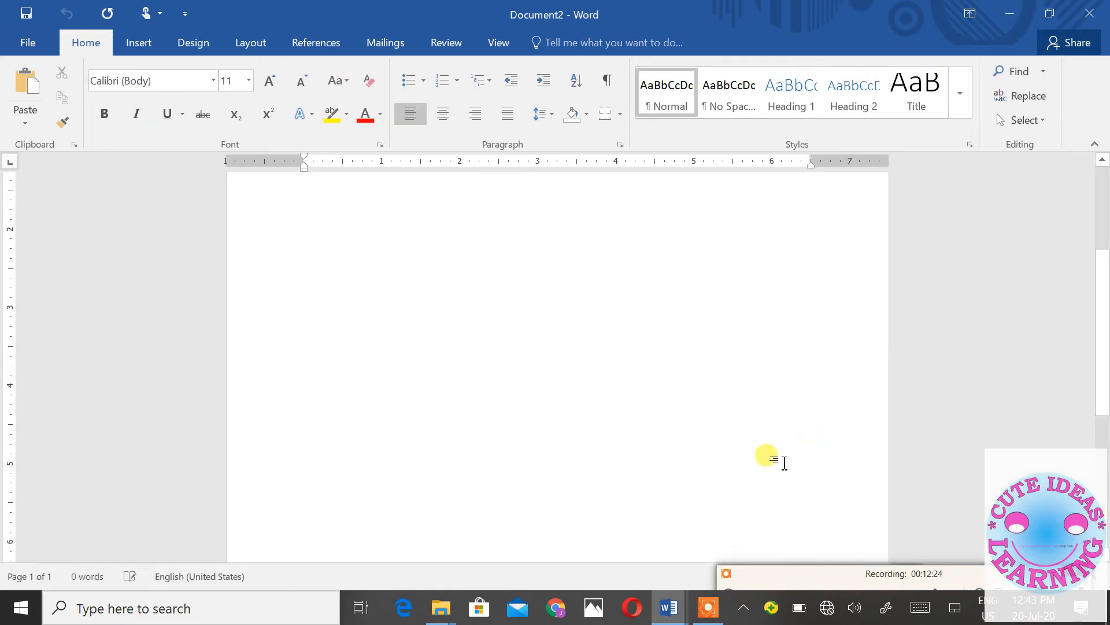
{"action": "mouse_move", "coordinate": [669, 606]}
{"action": "left_click", "coordinate": [599, 549]}
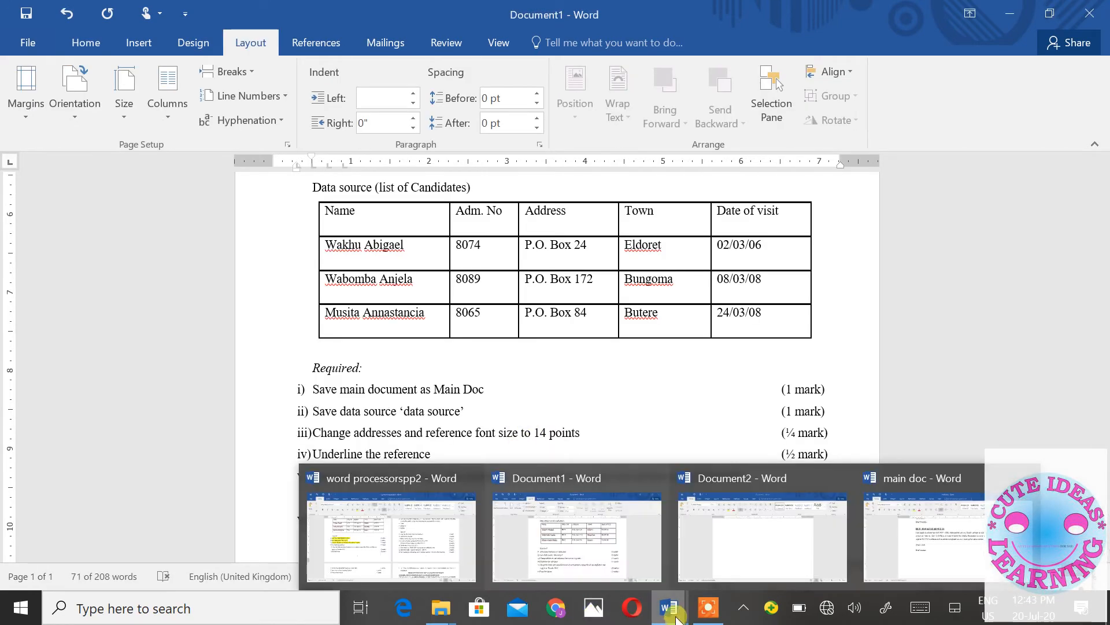
{"action": "left_click", "coordinate": [413, 546]}
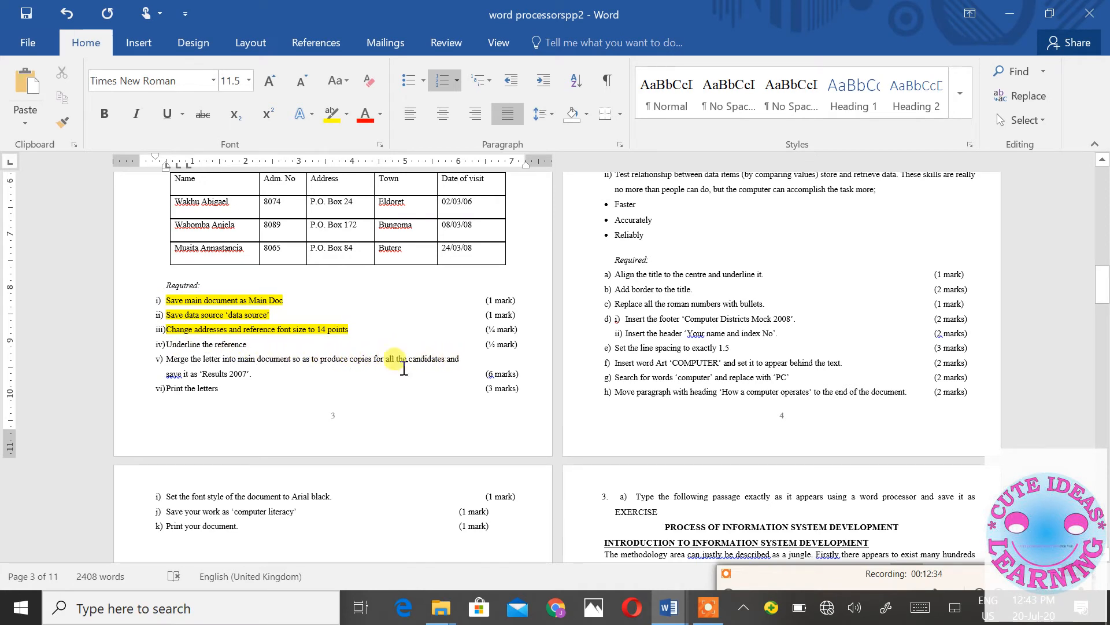
{"action": "left_click", "coordinate": [1009, 14]}
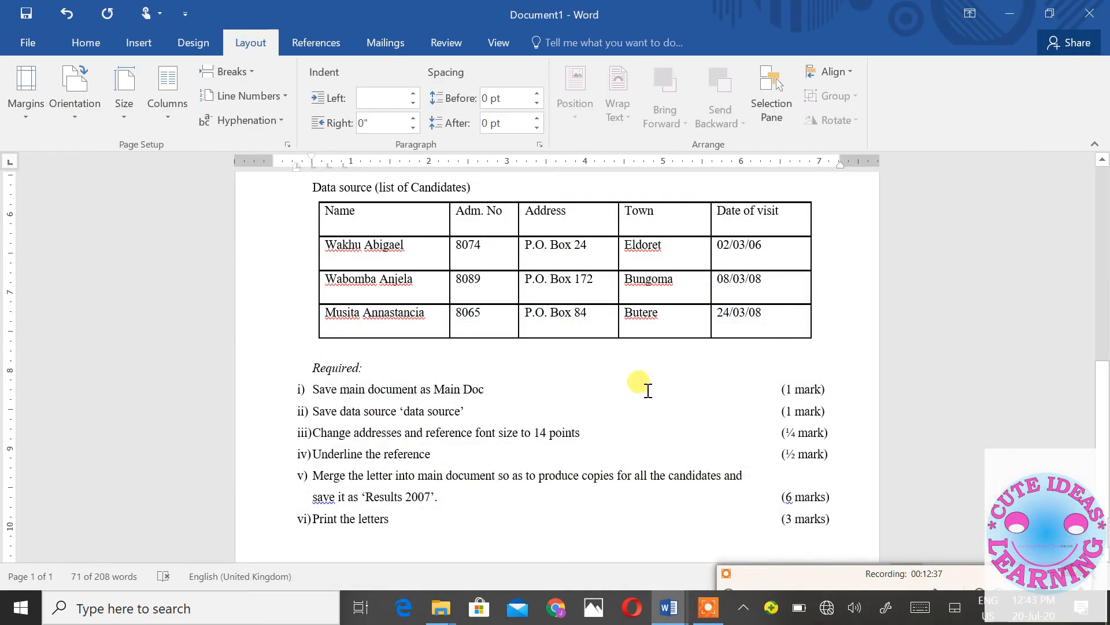
{"action": "left_click", "coordinate": [1018, 17]}
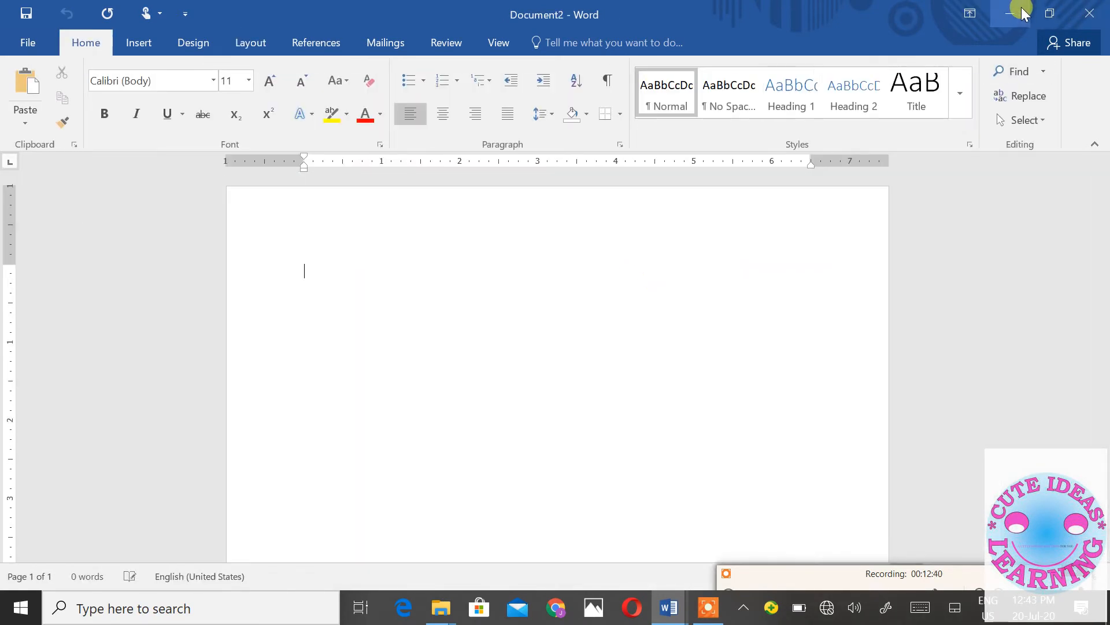
{"action": "left_click", "coordinate": [1010, 14]}
{"action": "mouse_move", "coordinate": [662, 611]}
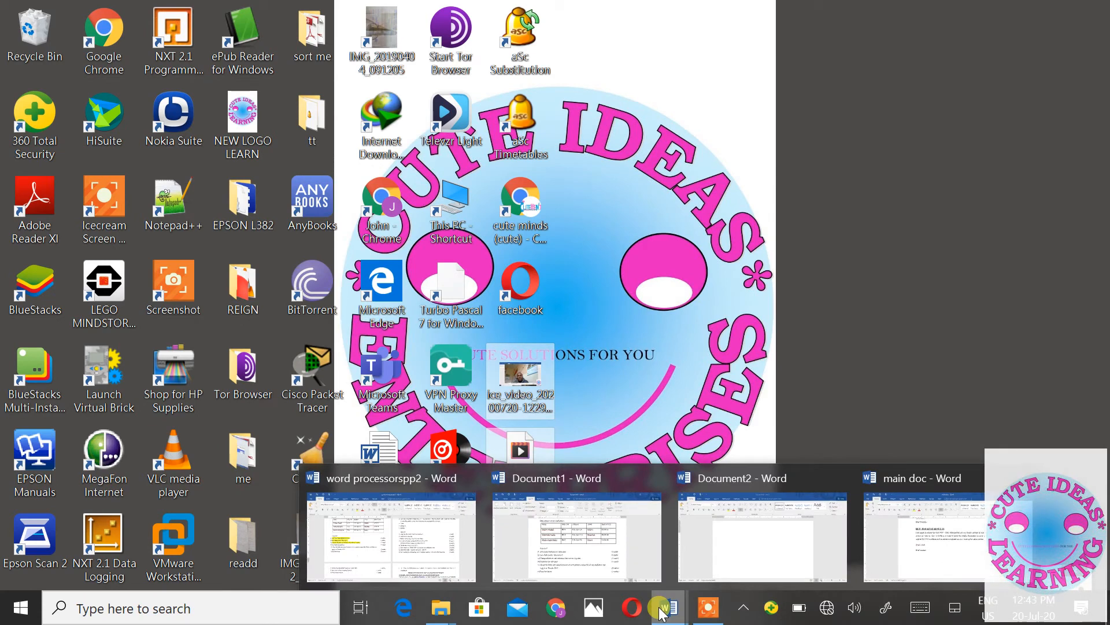
{"action": "mouse_move", "coordinate": [613, 550]}
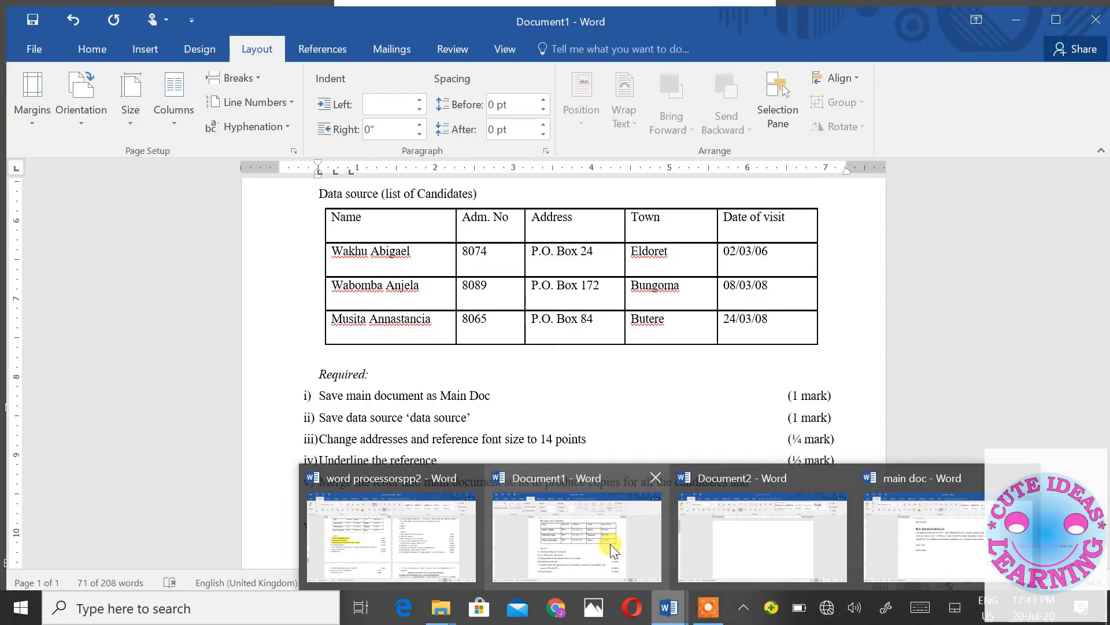
{"action": "mouse_move", "coordinate": [694, 546]}
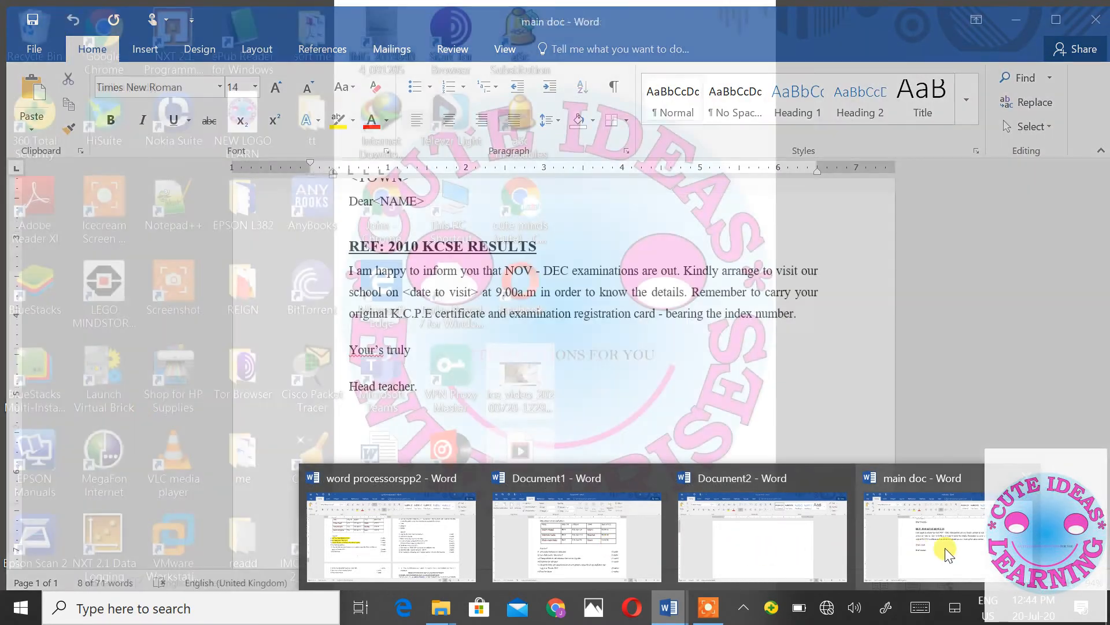
{"action": "left_click", "coordinate": [920, 544]}
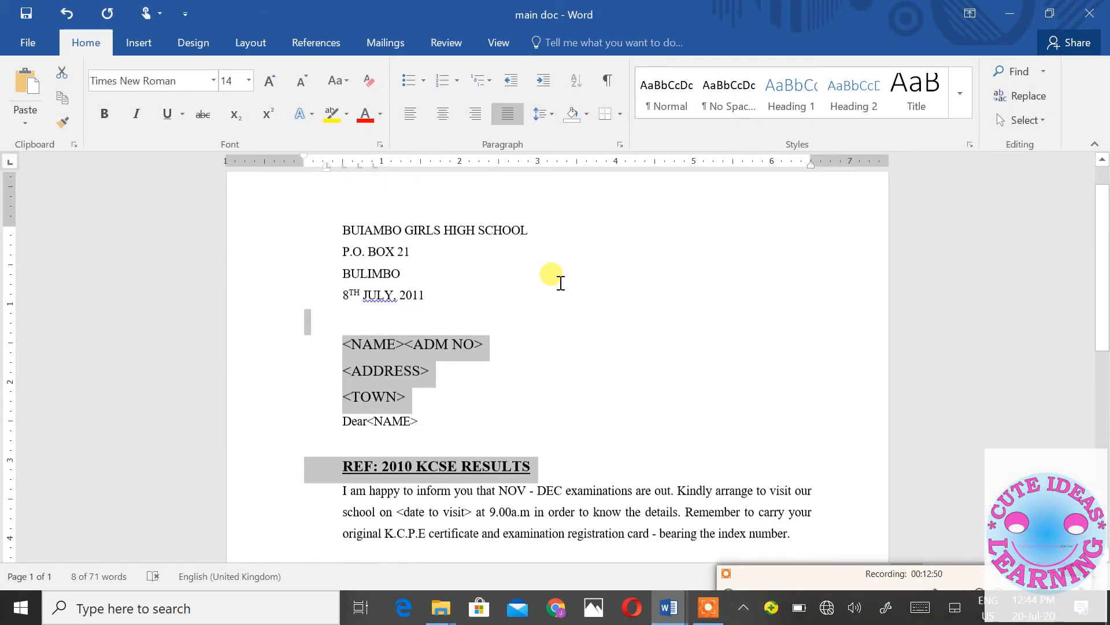
- Launch the Step-by-Step Mail Merge Wizard from Start Mail Merge on the Mailings tab
{"action": "scroll", "coordinate": [520, 260], "scroll_direction": "up", "scroll_amount": 1}
{"action": "left_click", "coordinate": [376, 45]}
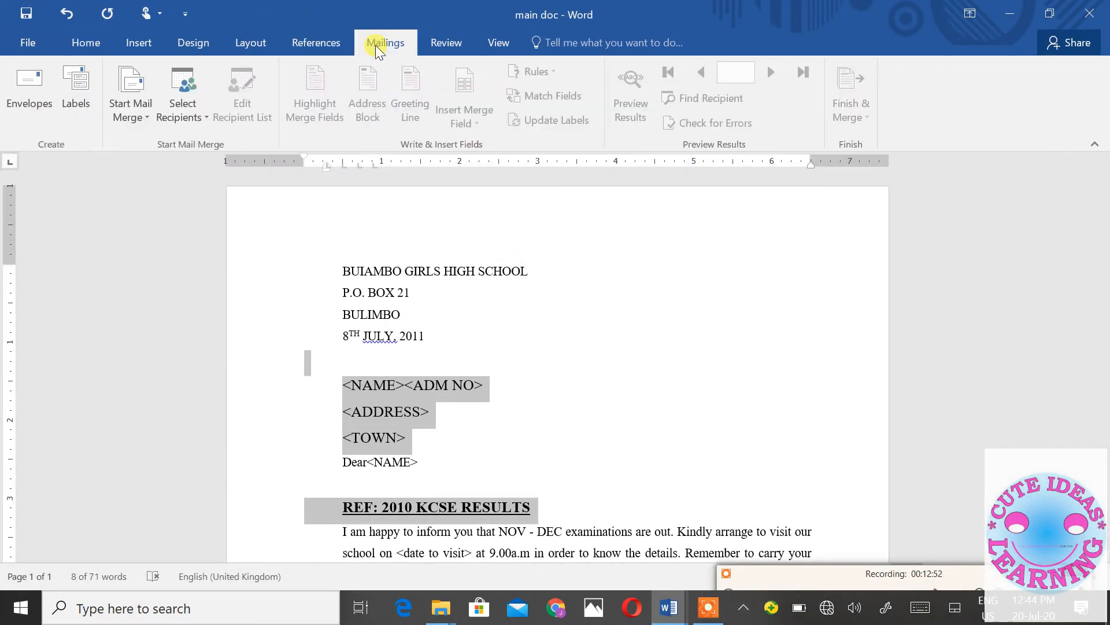
{"action": "left_click", "coordinate": [131, 119]}
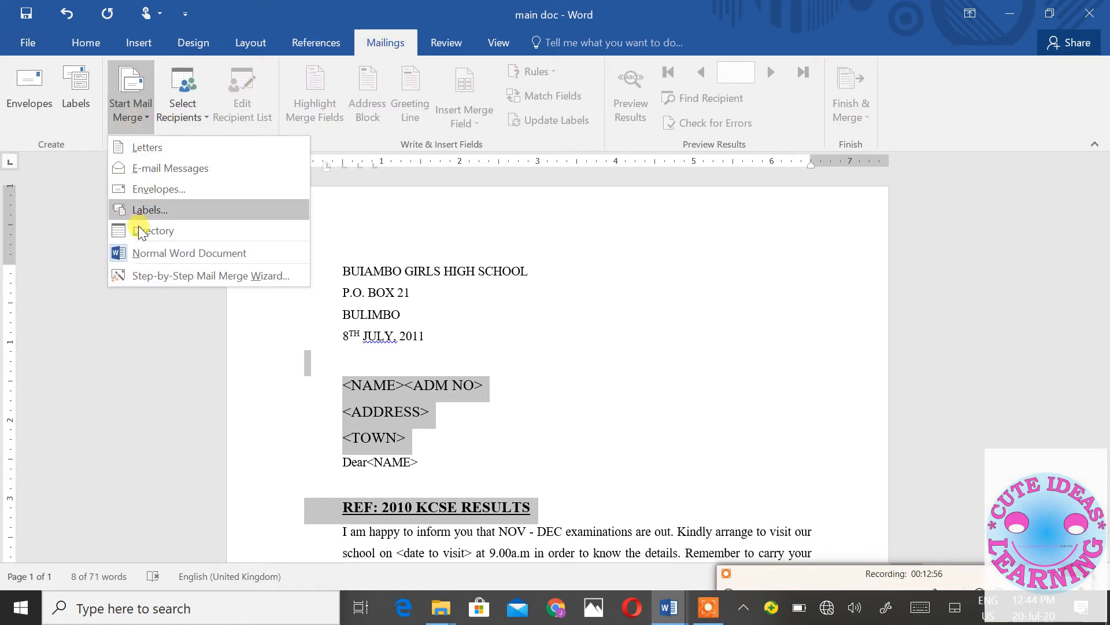
{"action": "left_click", "coordinate": [151, 278]}
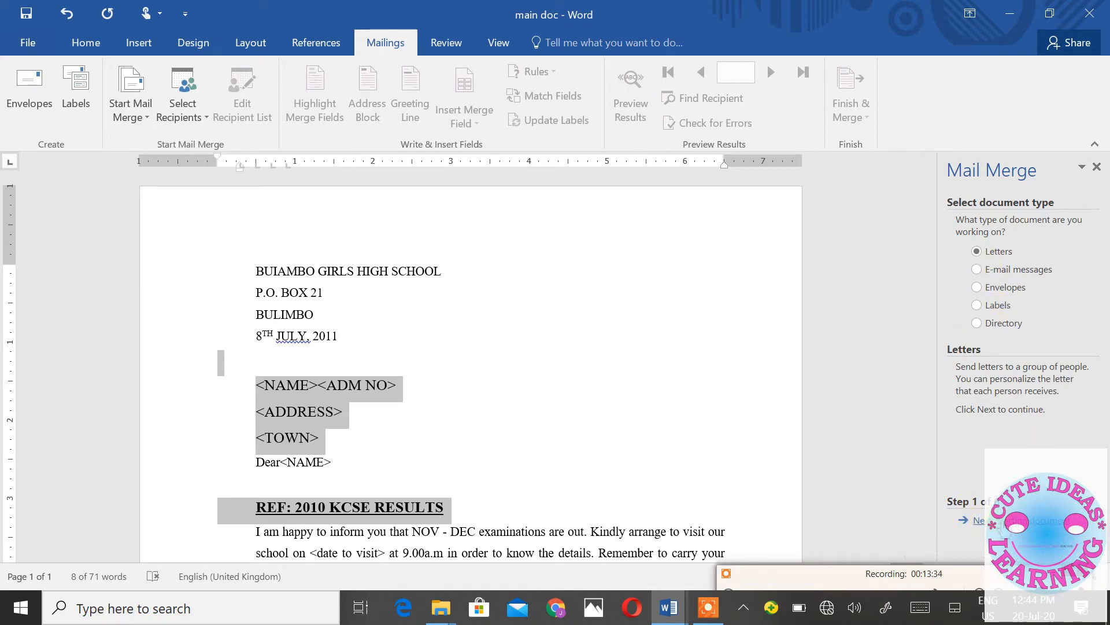
- Advance the Mail Merge wizard past the starting document to Select recipients
{"action": "left_click", "coordinate": [979, 520]}
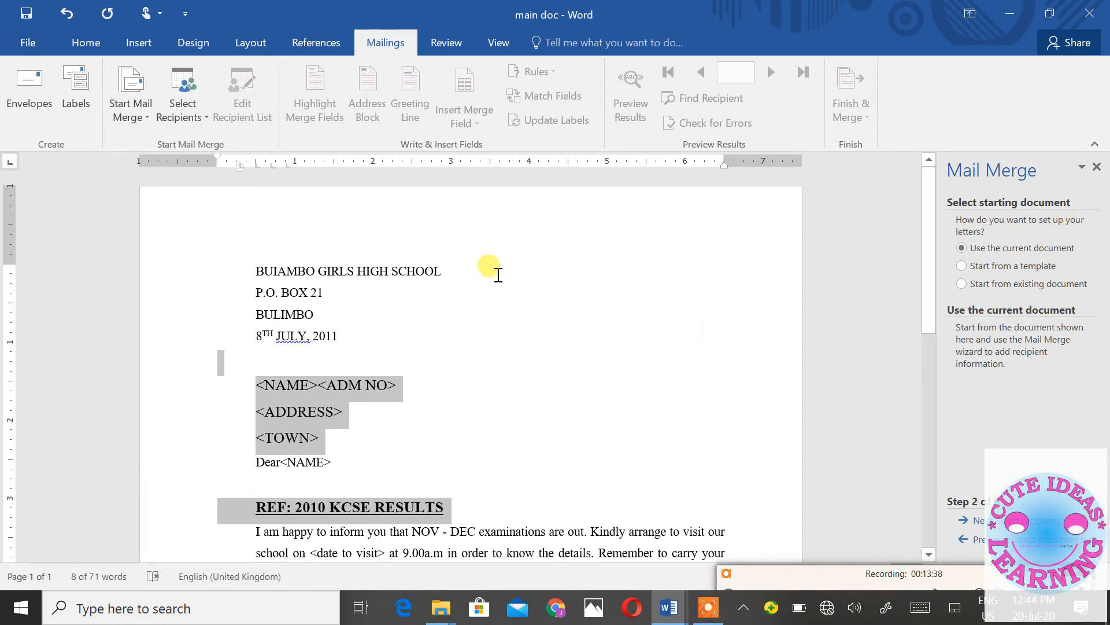
{"action": "scroll", "coordinate": [493, 330], "scroll_direction": "down", "scroll_amount": 3}
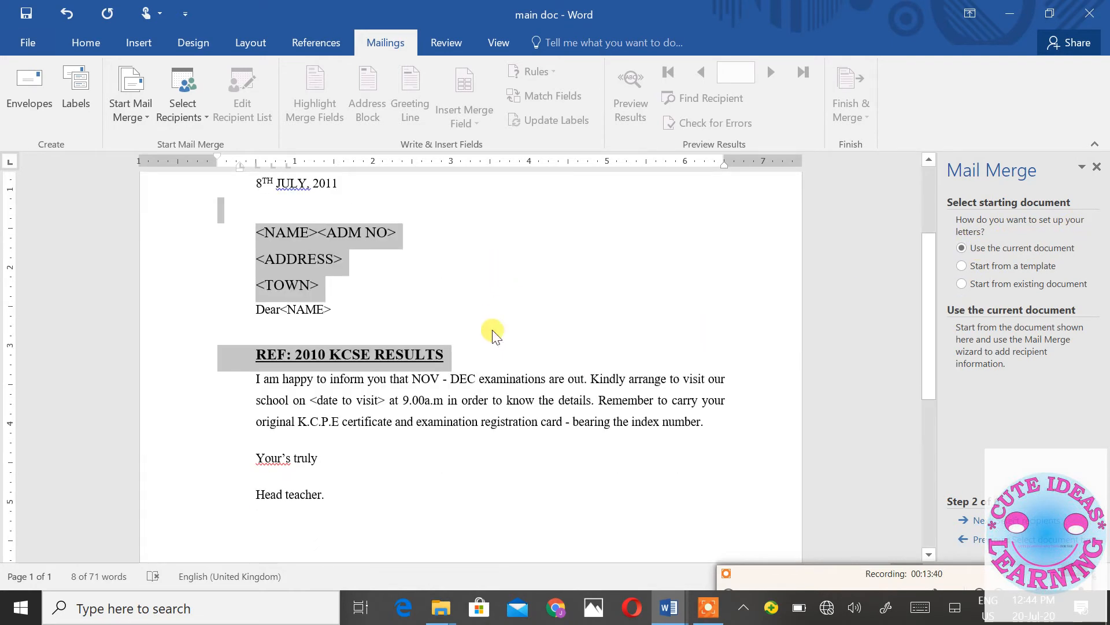
{"action": "scroll", "coordinate": [491, 331], "scroll_direction": "up", "scroll_amount": 3}
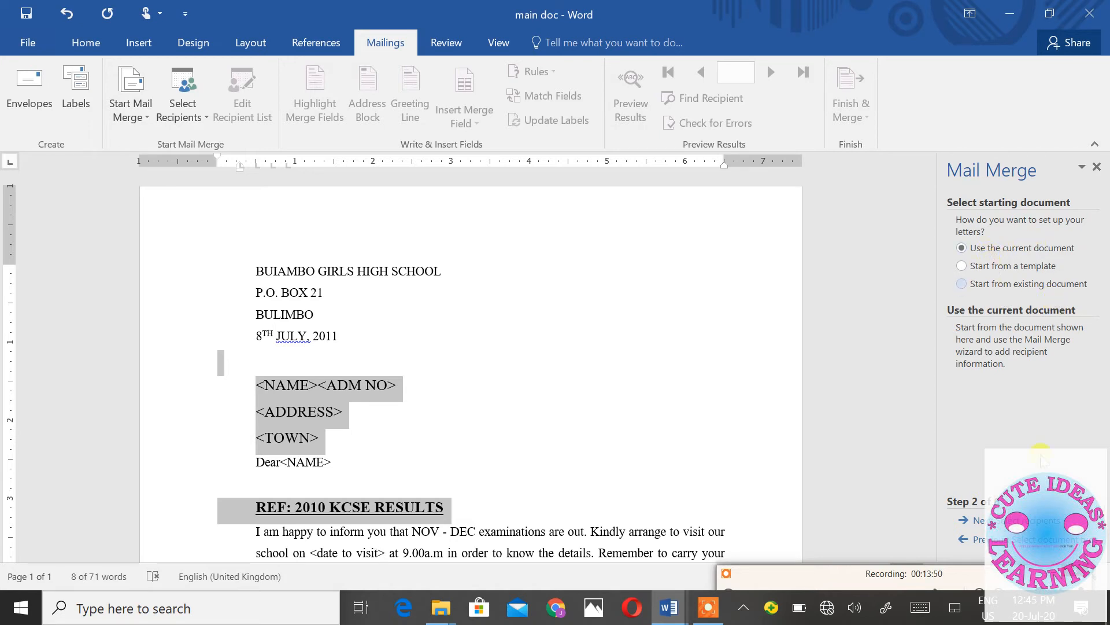
{"action": "left_click", "coordinate": [1034, 522]}
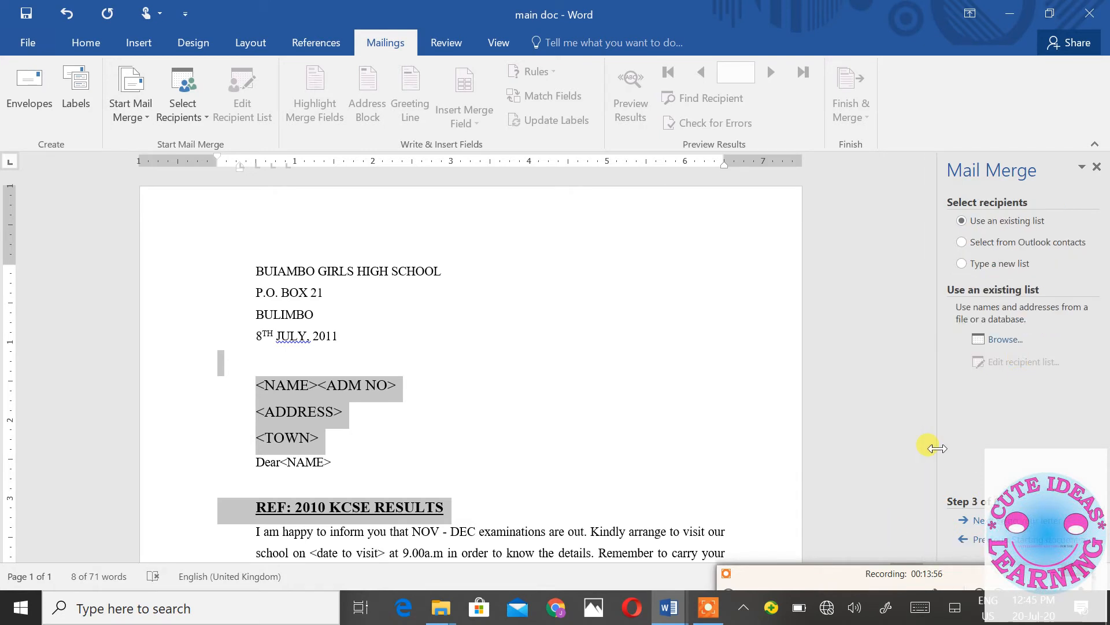
{"action": "mouse_move", "coordinate": [658, 611]}
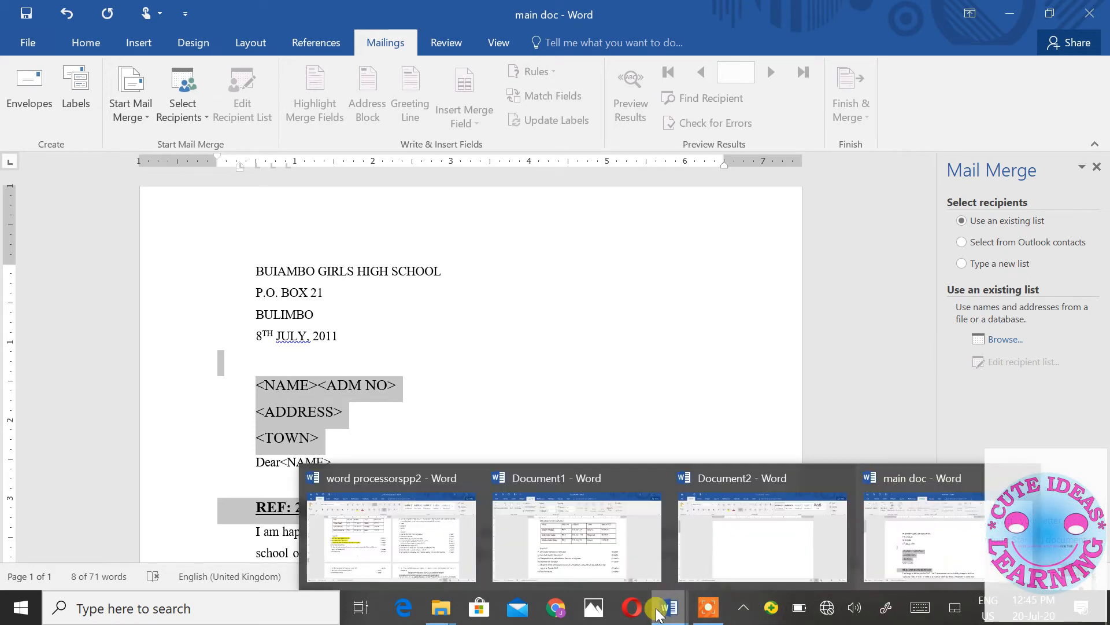
{"action": "left_click", "coordinate": [561, 557]}
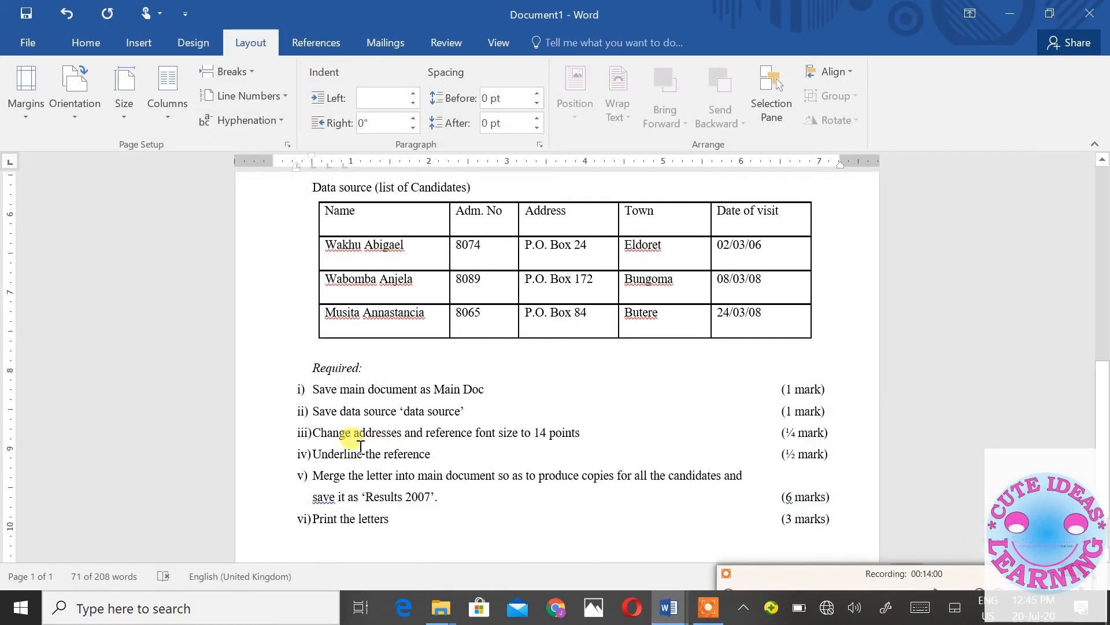
{"action": "left_click", "coordinate": [1008, 20]}
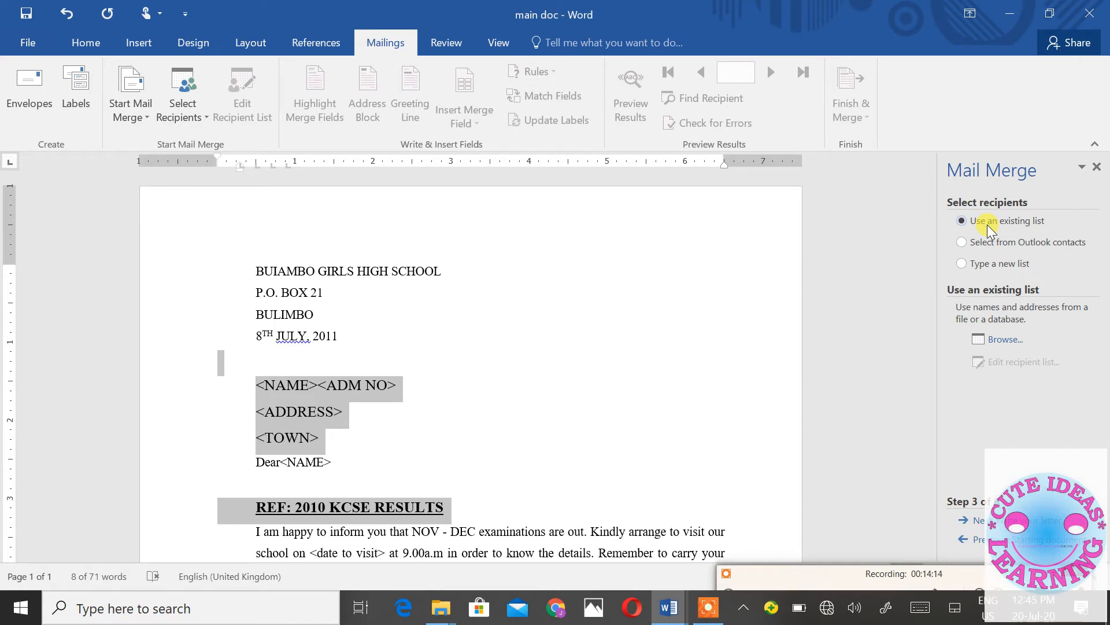
- Abandon creating a new list, choose Use an existing list, and browse for the data source
{"action": "left_click", "coordinate": [976, 265]}
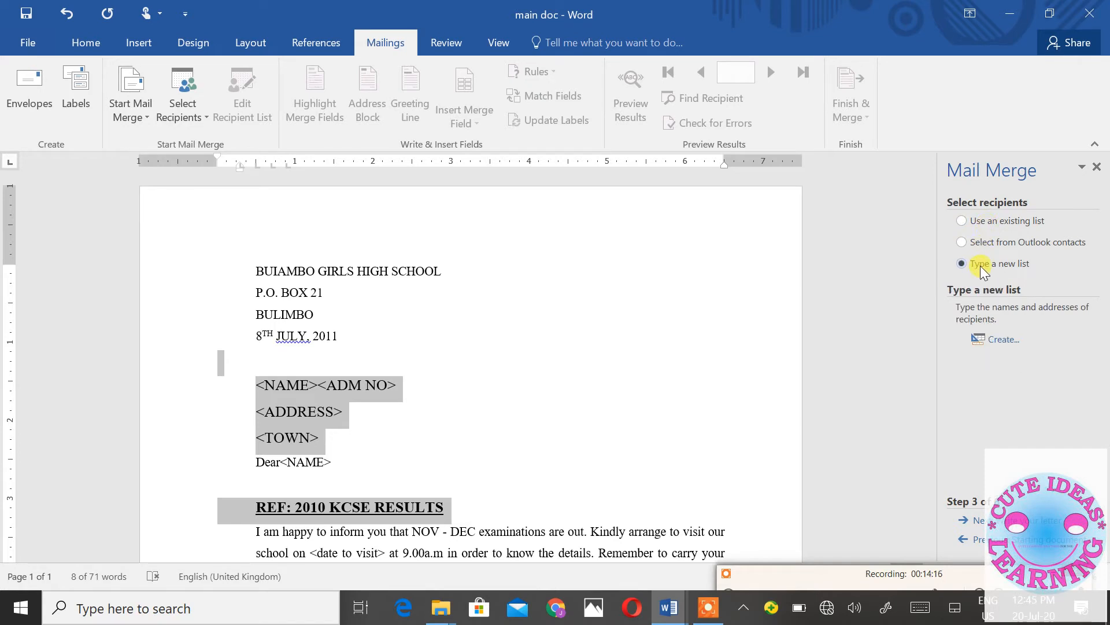
{"action": "left_click", "coordinate": [1008, 344]}
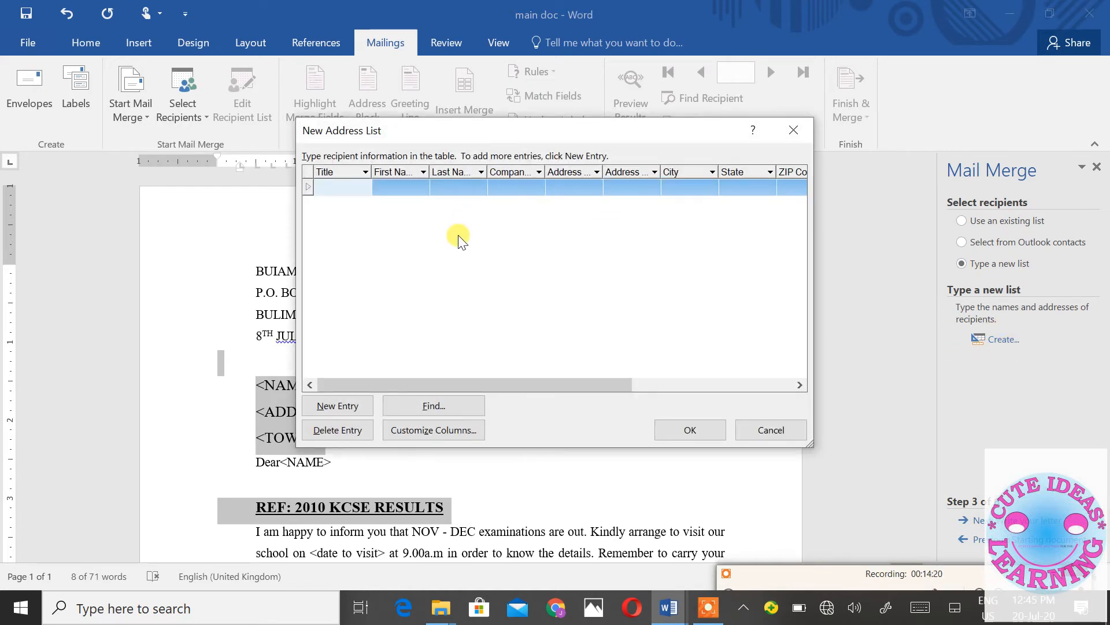
{"action": "left_click", "coordinate": [748, 430]}
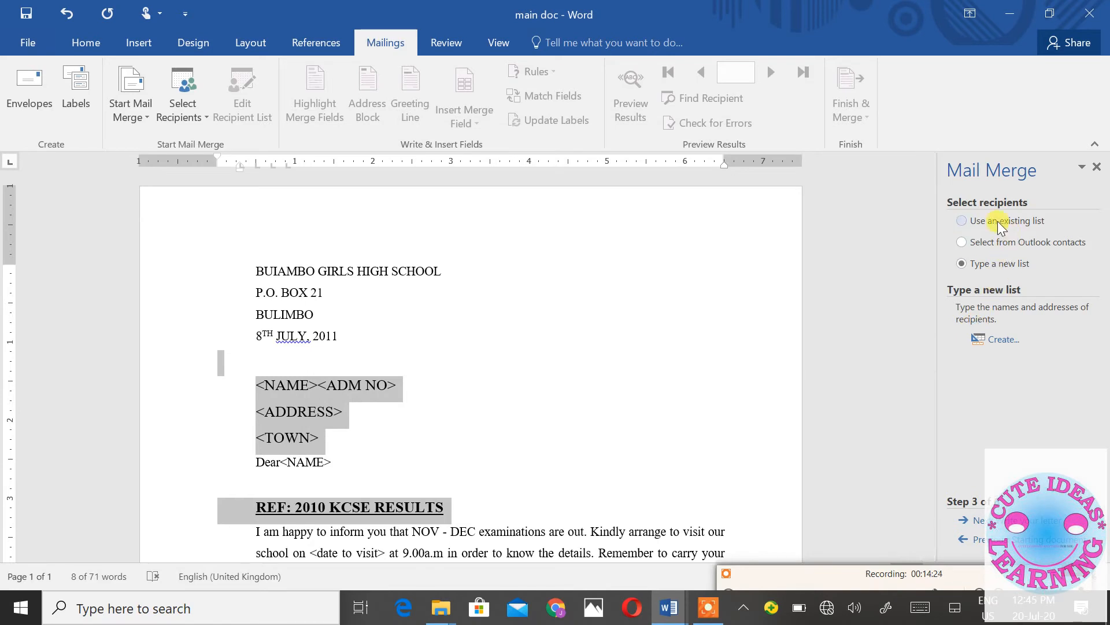
{"action": "left_click", "coordinate": [966, 225]}
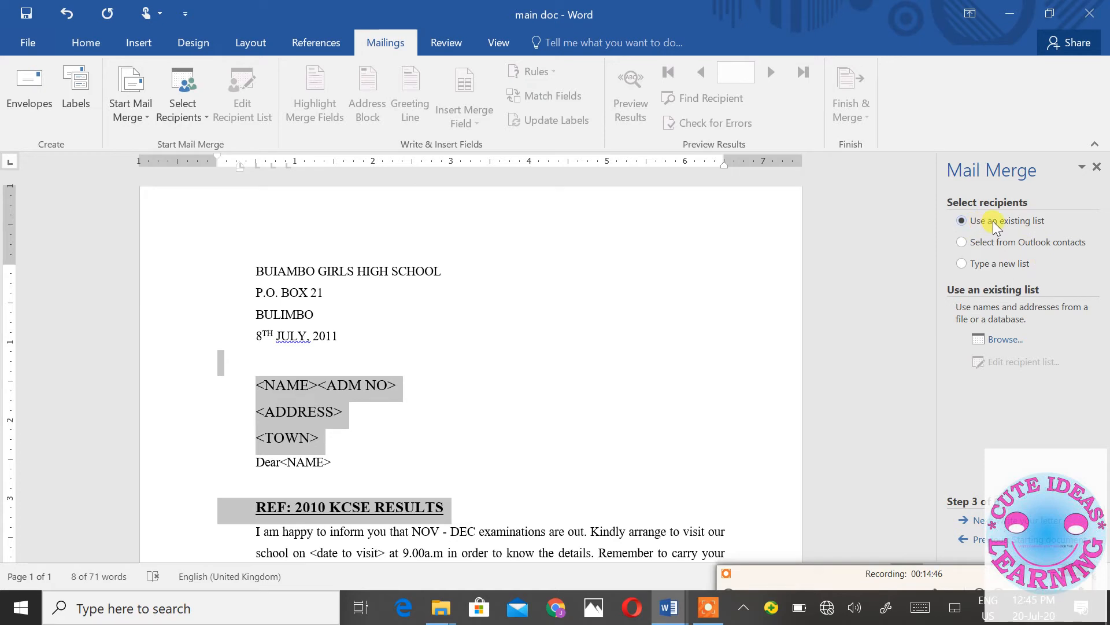
{"action": "left_click", "coordinate": [1007, 340]}
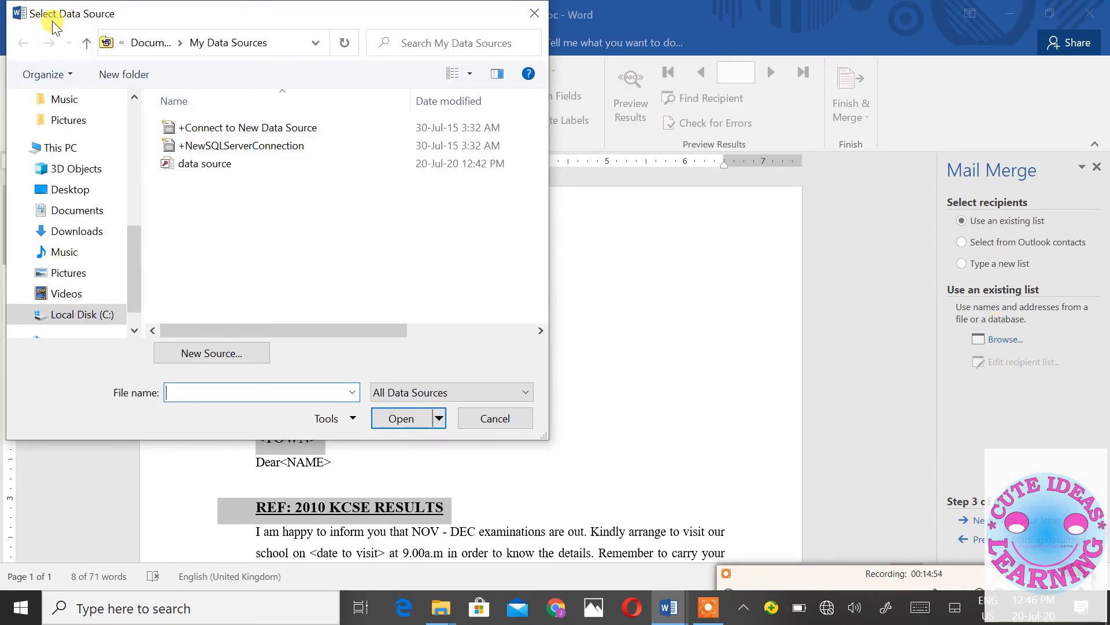
- Use the 'data source' file as the recipient list, keeping all three candidates included
{"action": "double_click", "coordinate": [185, 165]}
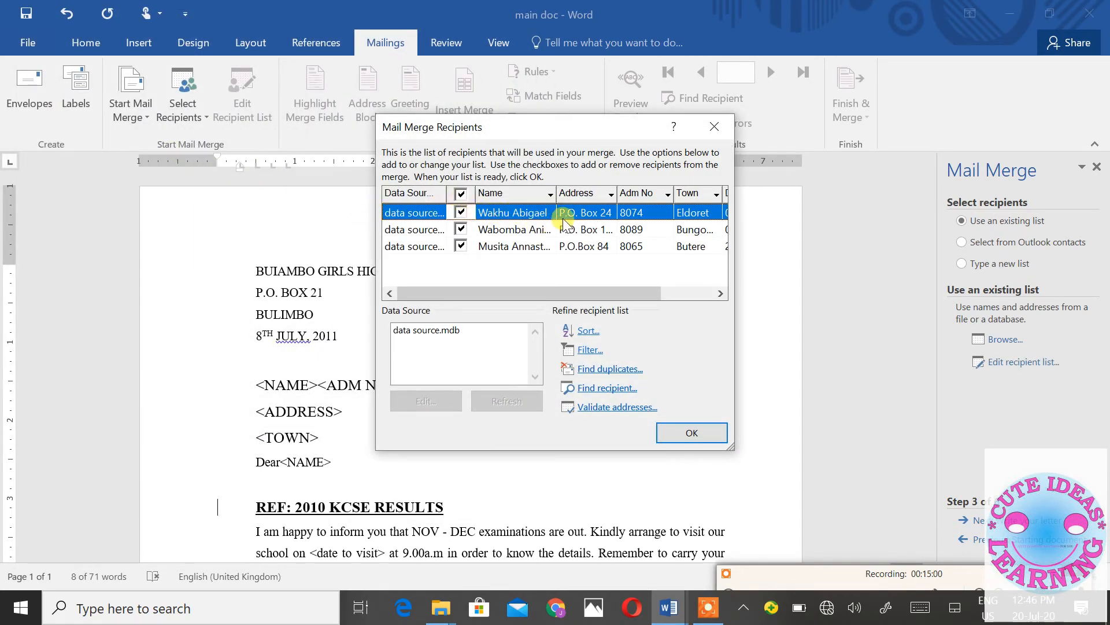
{"action": "left_click_drag", "start_coordinate": [564, 288], "coordinate": [501, 299]}
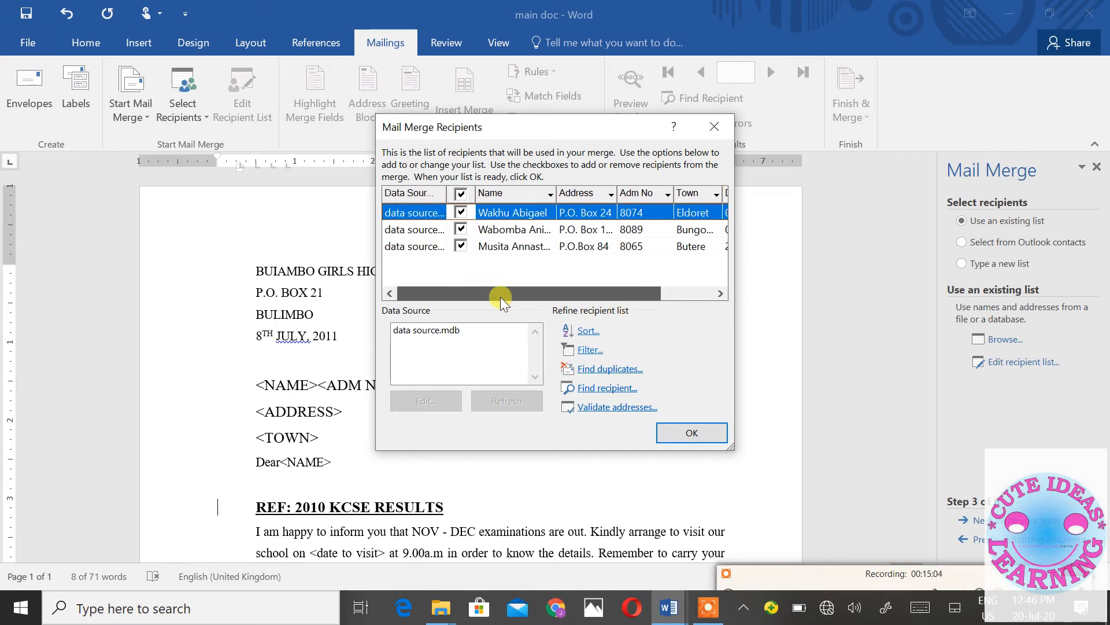
{"action": "left_click", "coordinate": [461, 248]}
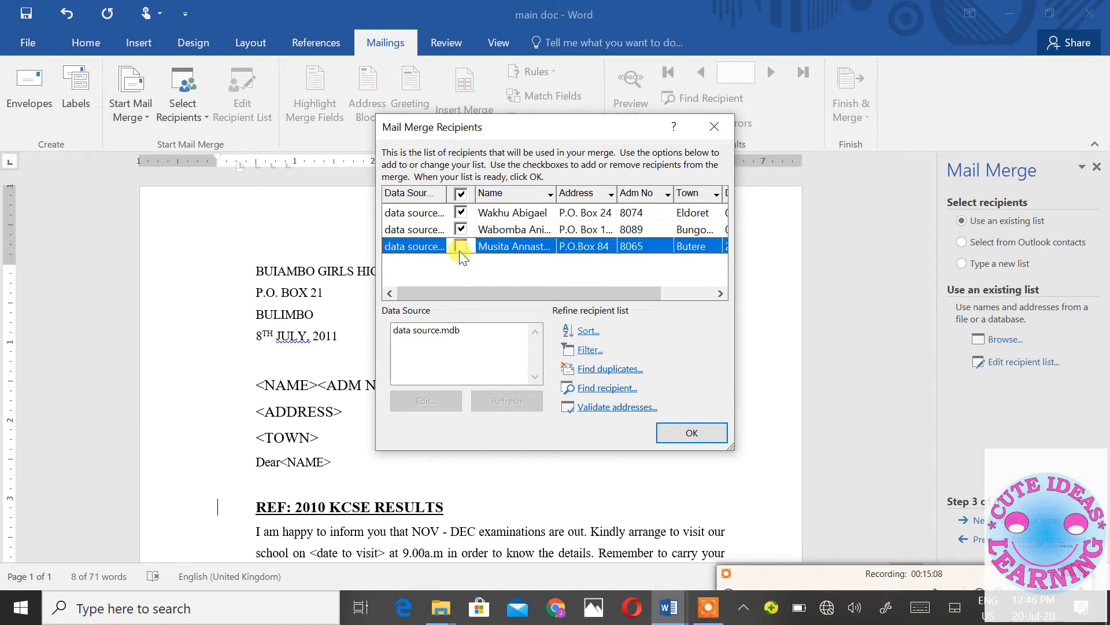
{"action": "left_click", "coordinate": [461, 246]}
{"action": "left_click", "coordinate": [693, 434]}
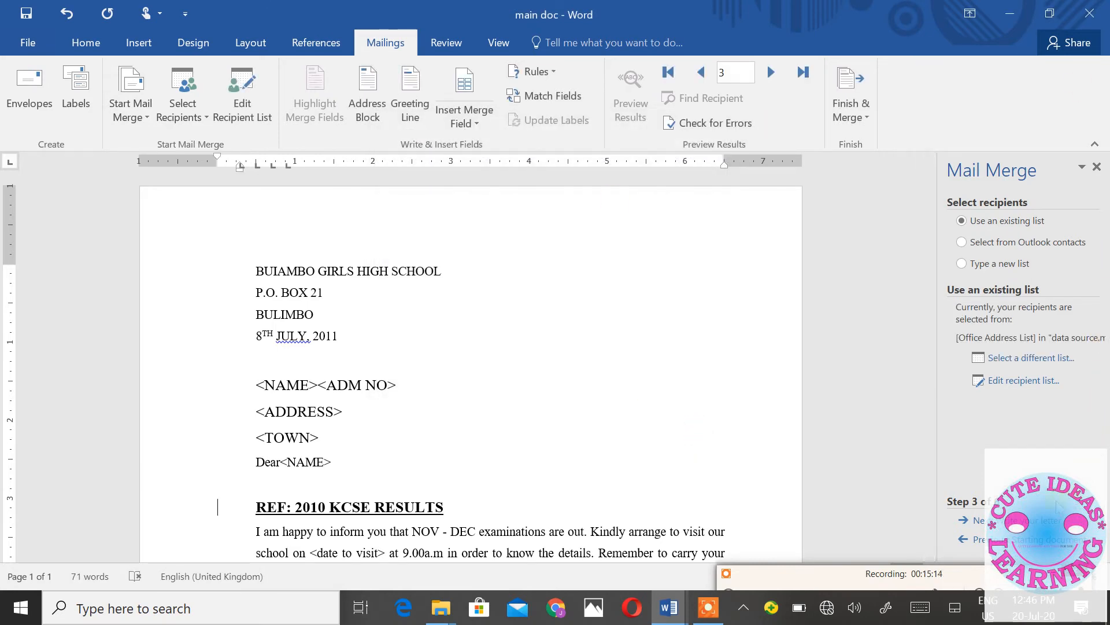
{"action": "left_click", "coordinate": [979, 520]}
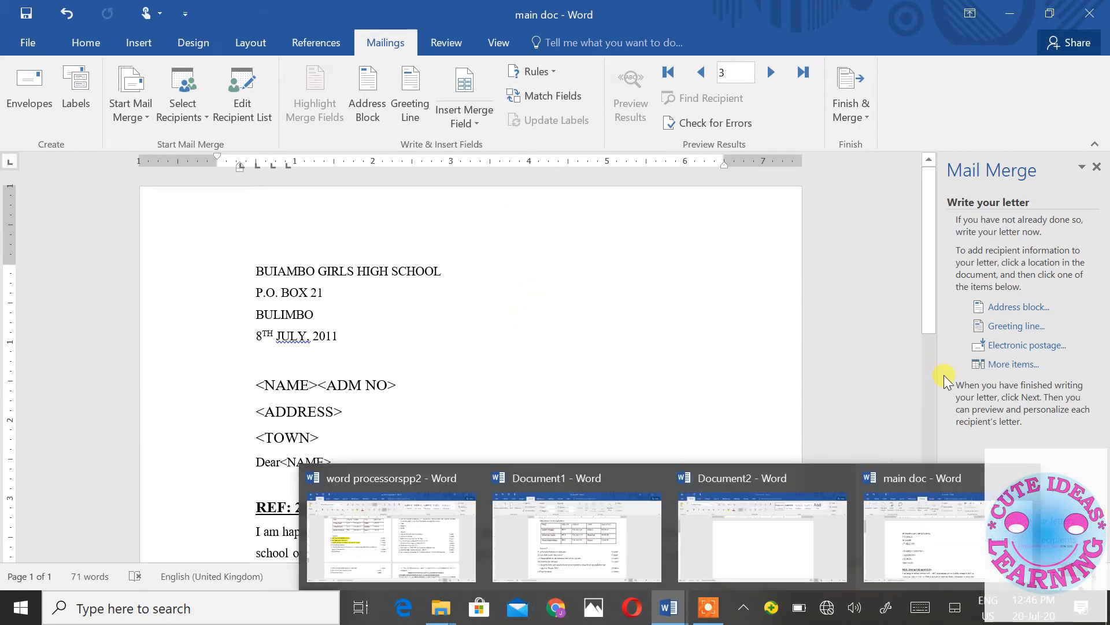
- Select the <NAME><ADM NO> placeholder line and bring up the database field list to replace it
{"action": "left_click", "coordinate": [1013, 364]}
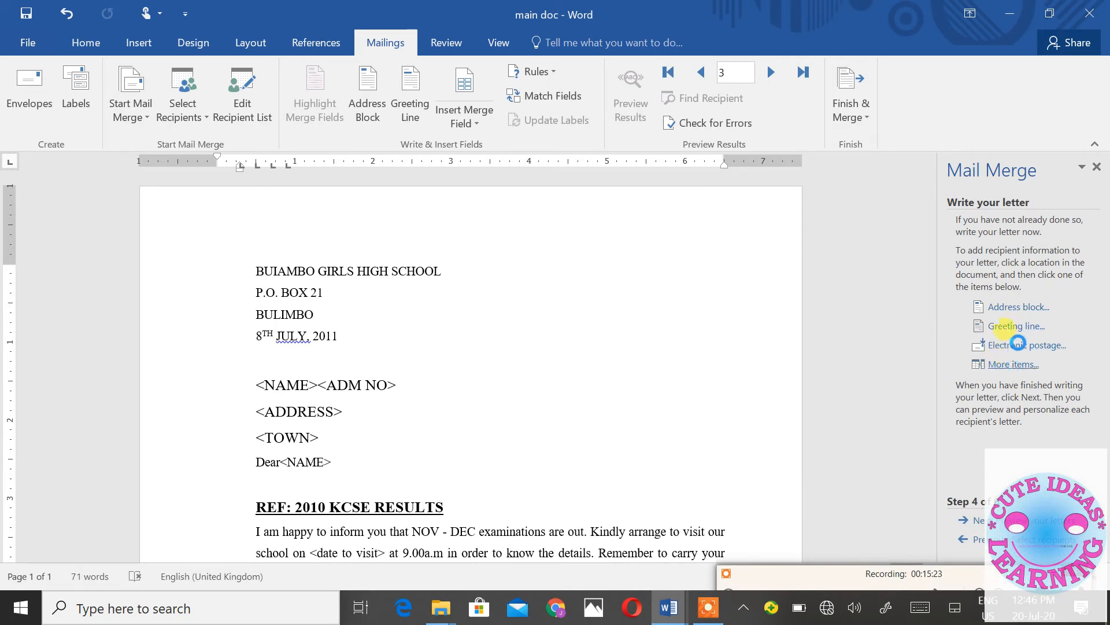
{"action": "left_click", "coordinate": [1017, 370]}
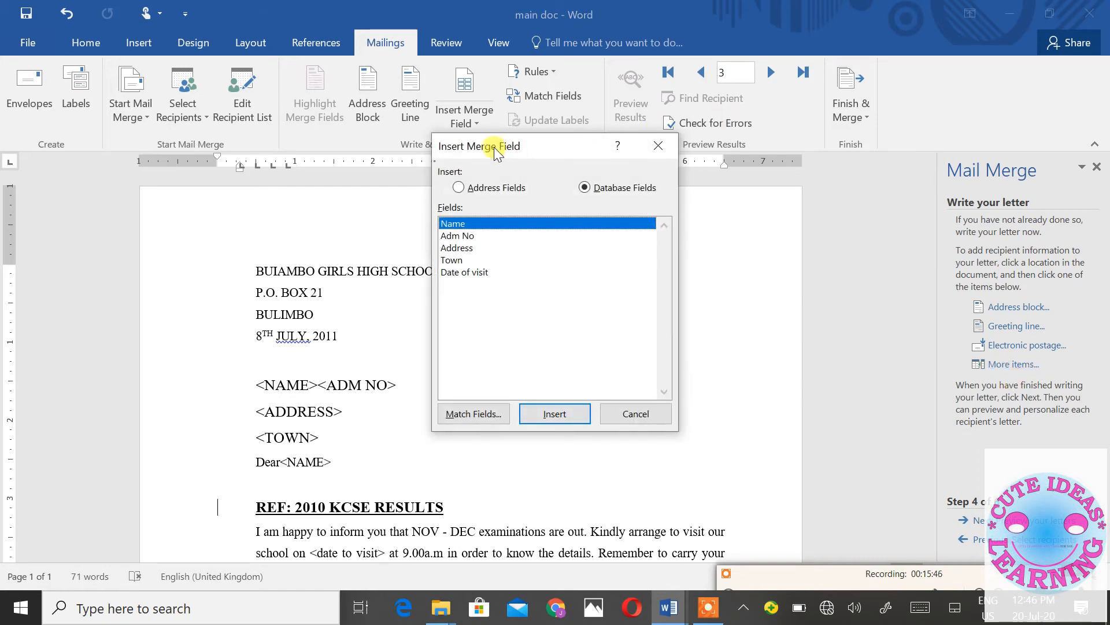
{"action": "left_click_drag", "start_coordinate": [494, 147], "coordinate": [688, 126]}
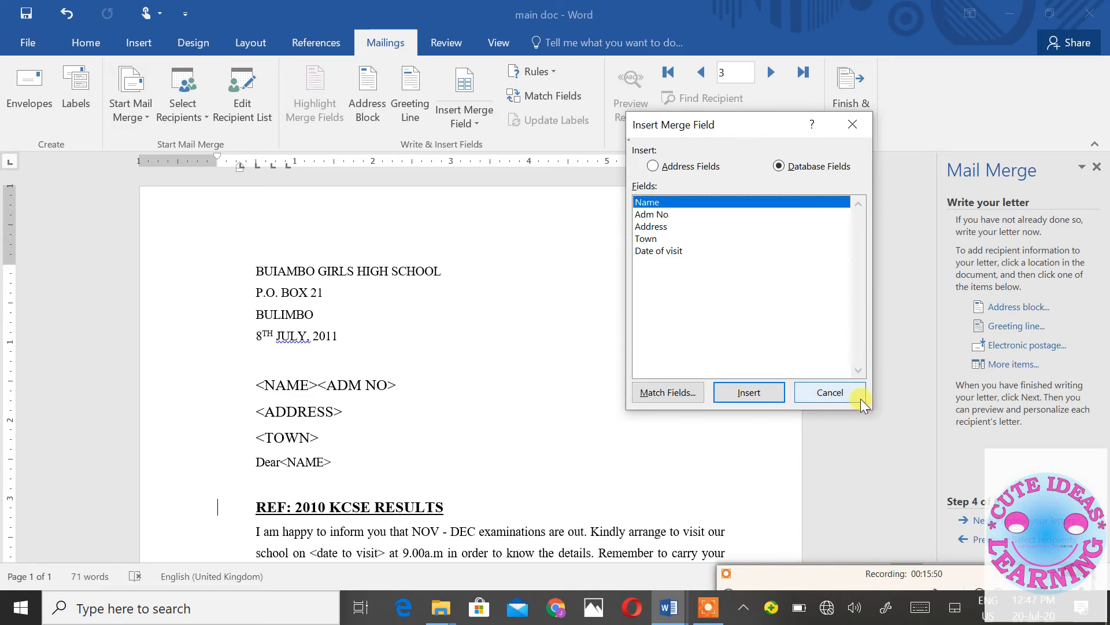
{"action": "left_click", "coordinate": [830, 393]}
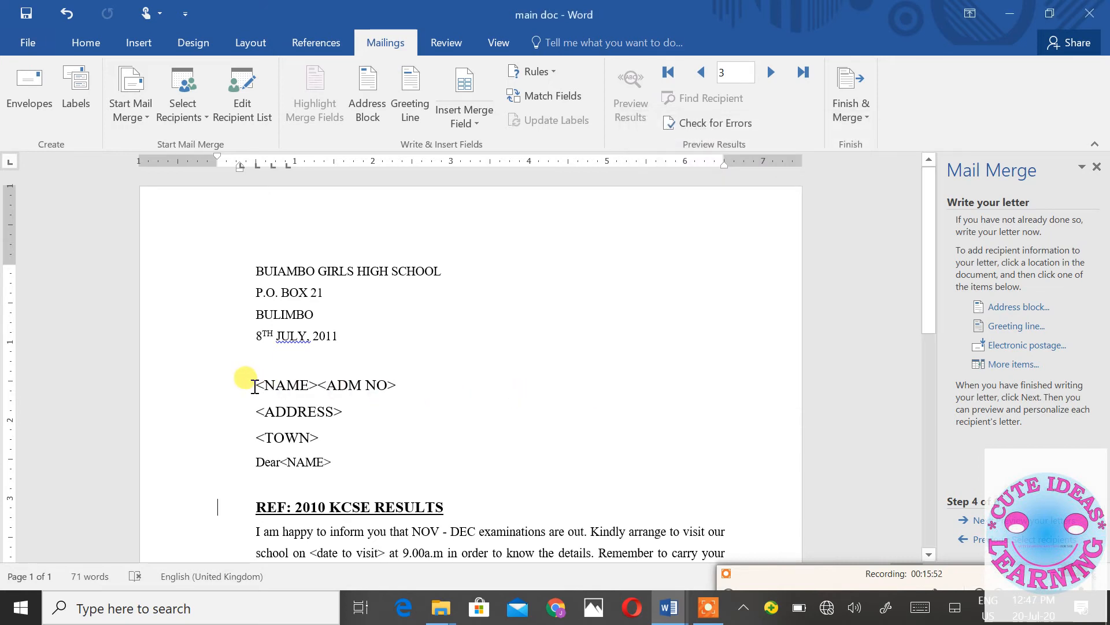
{"action": "left_click", "coordinate": [424, 391]}
{"action": "left_click_drag", "start_coordinate": [255, 383], "coordinate": [409, 376]}
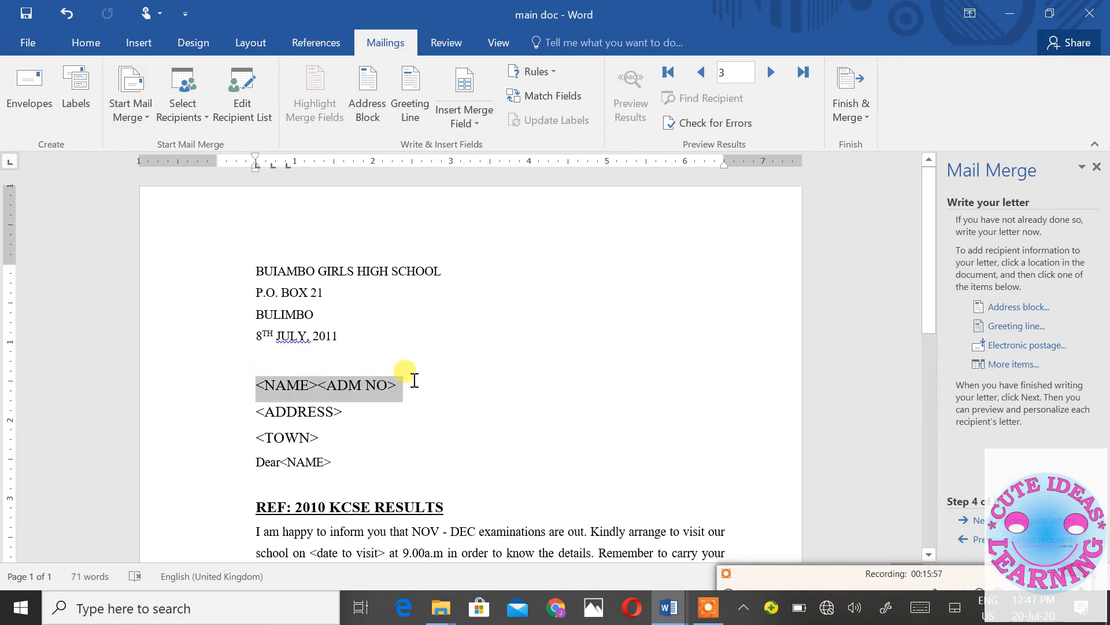
{"action": "left_click", "coordinate": [1012, 365]}
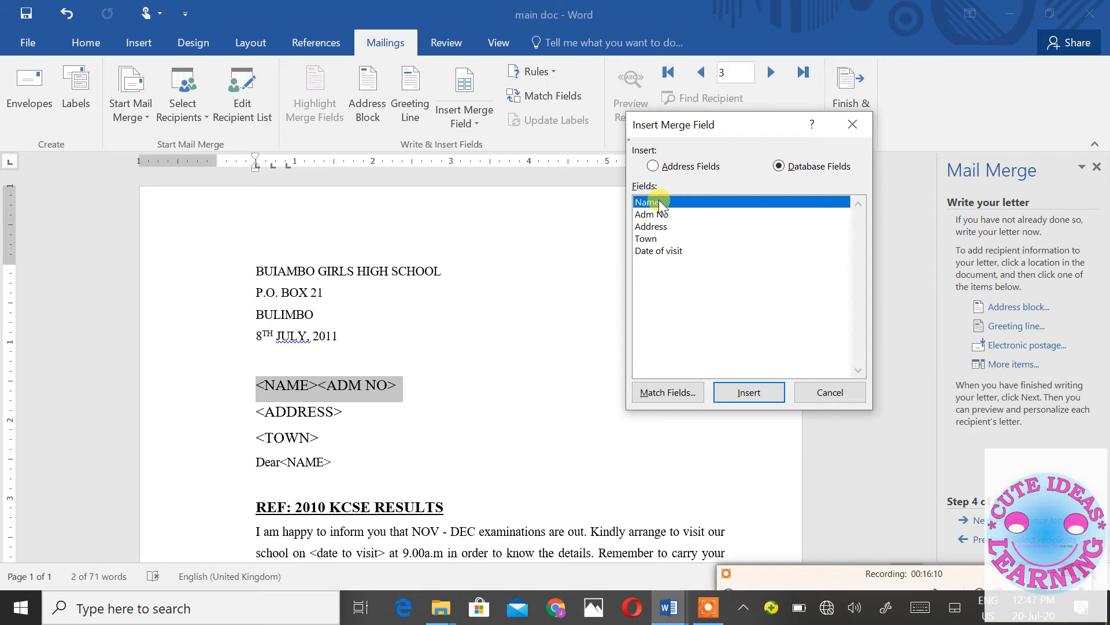
- Replace the selected placeholder line with the «Name» and «Address» merge fields
{"action": "double_click", "coordinate": [658, 199]}
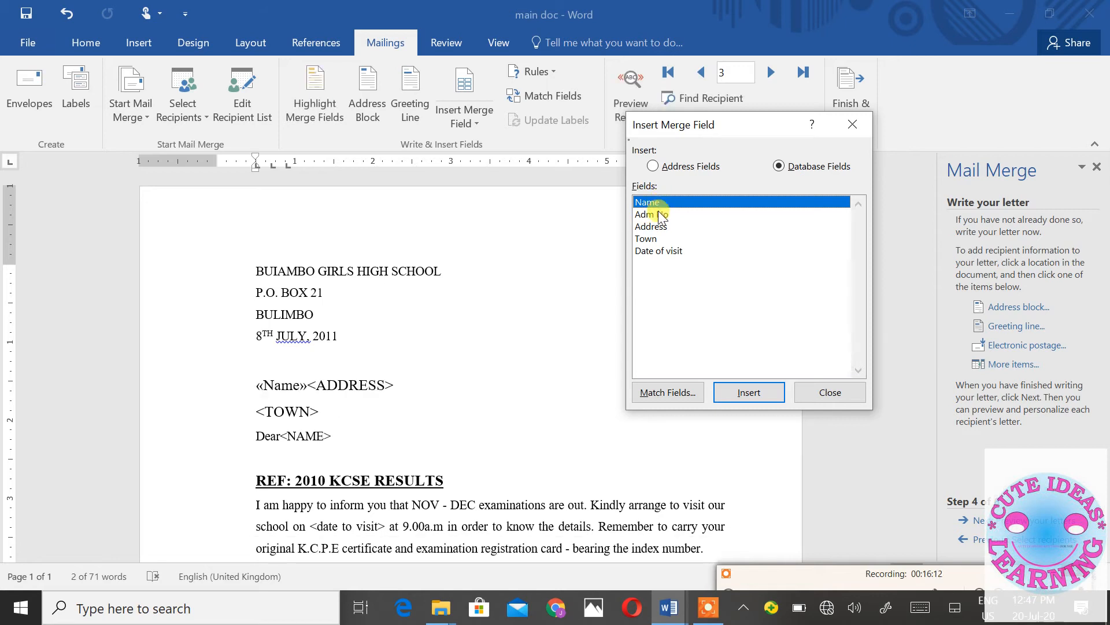
{"action": "double_click", "coordinate": [652, 230]}
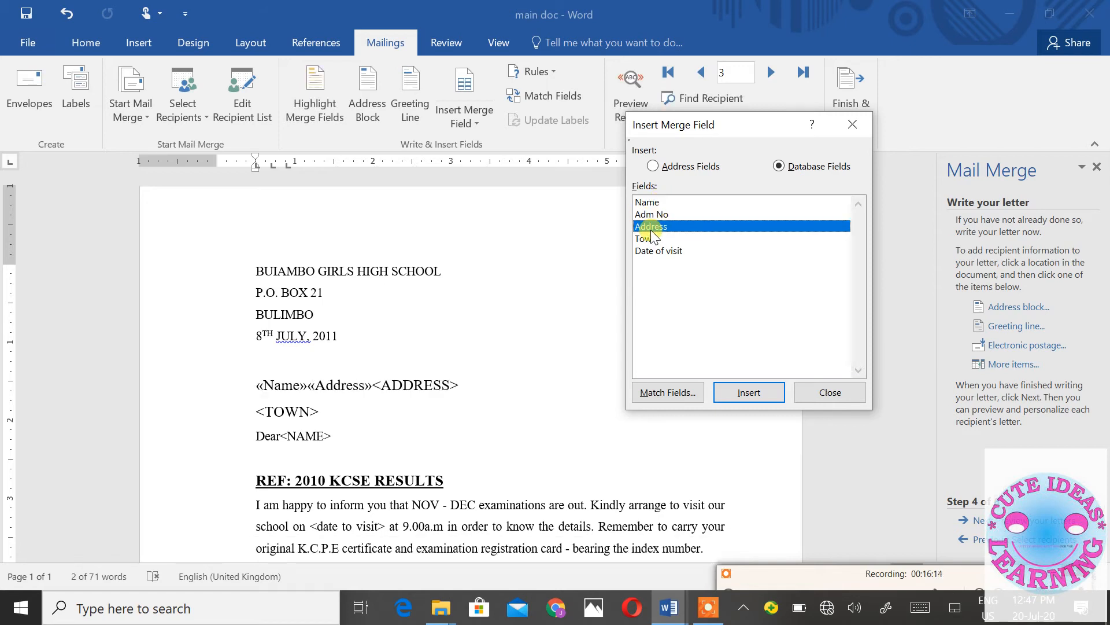
{"action": "left_click", "coordinate": [829, 392]}
- Delete the leftover <ADDRESS> text, then select the <TOWN> placeholder
{"action": "left_click_drag", "start_coordinate": [468, 384], "coordinate": [382, 387]}
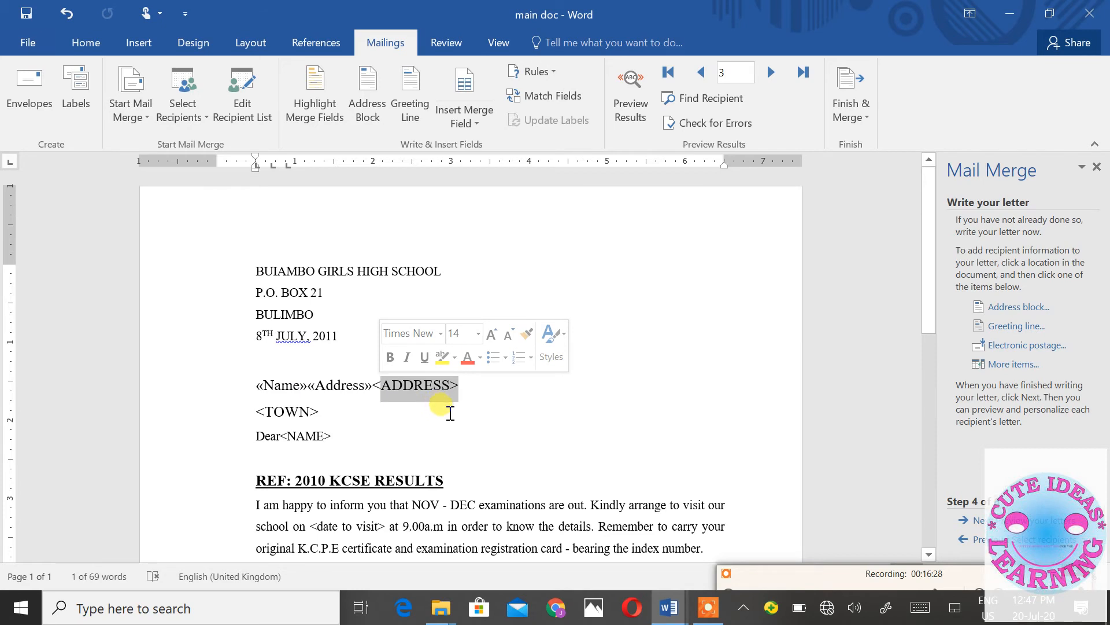
{"action": "left_click", "coordinate": [499, 403]}
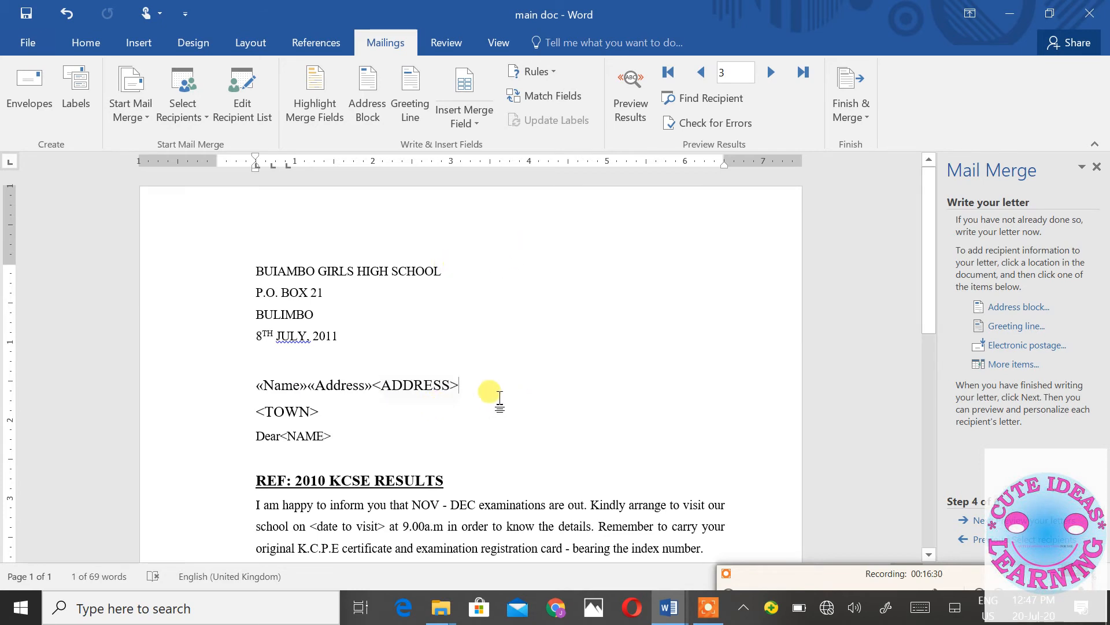
{"action": "key", "text": "BackSpace"}
{"action": "key", "text": "BackSpace"}
{"action": "key", "text": "BackSpace"}
{"action": "key", "text": "BackSpace"}
{"action": "key", "text": "BackSpace"}
{"action": "key", "text": "BackSpace"}
{"action": "key", "text": "BackSpace"}
{"action": "key", "text": "BackSpace"}
{"action": "key", "text": "BackSpace"}
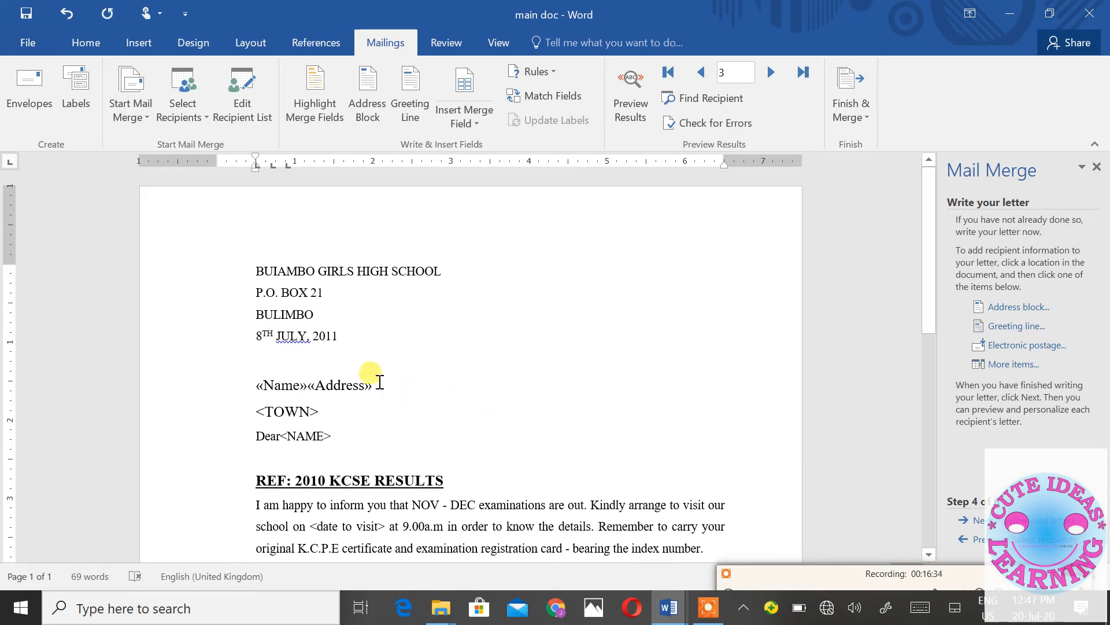
{"action": "left_click", "coordinate": [305, 386]}
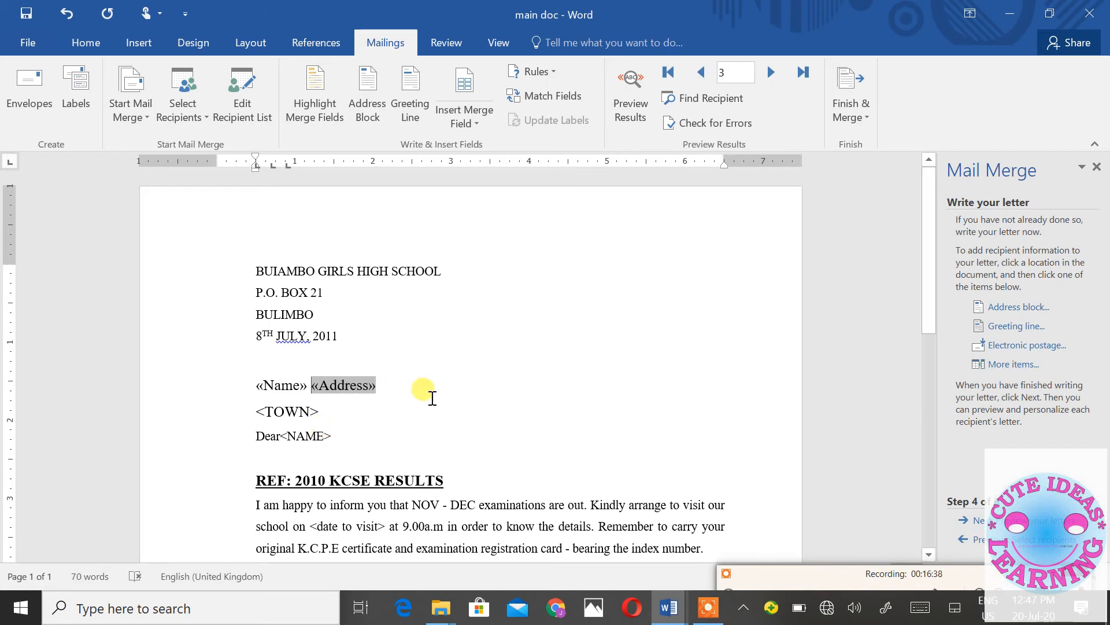
{"action": "left_click_drag", "start_coordinate": [326, 412], "coordinate": [250, 416]}
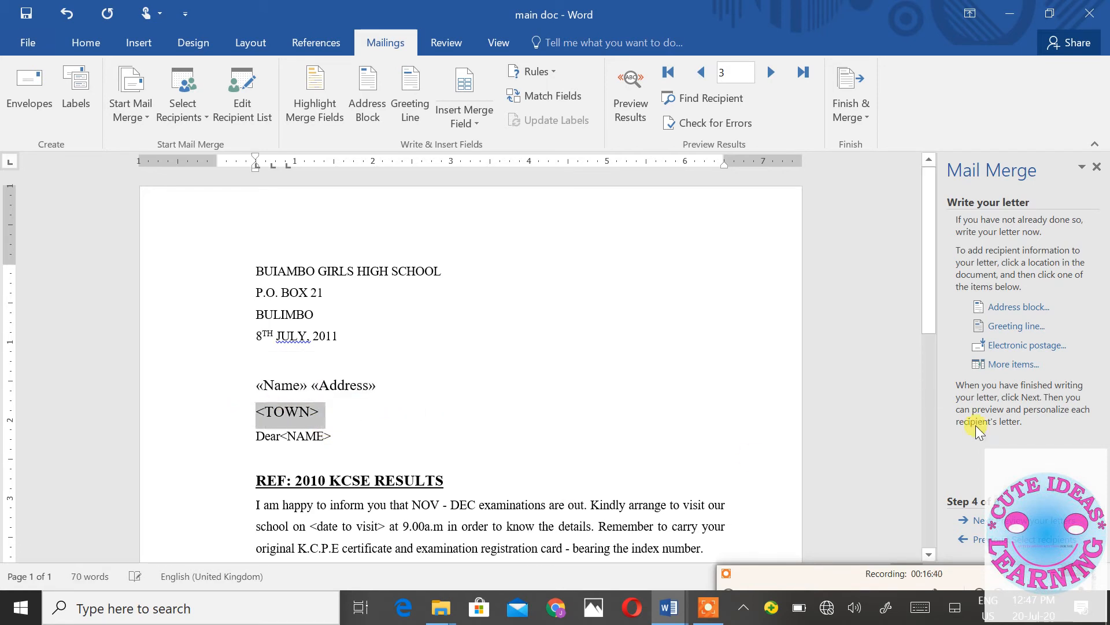
- Replace <TOWN> with the «Town» merge field and put the Dear greeting on its own line
{"action": "left_click", "coordinate": [1020, 365]}
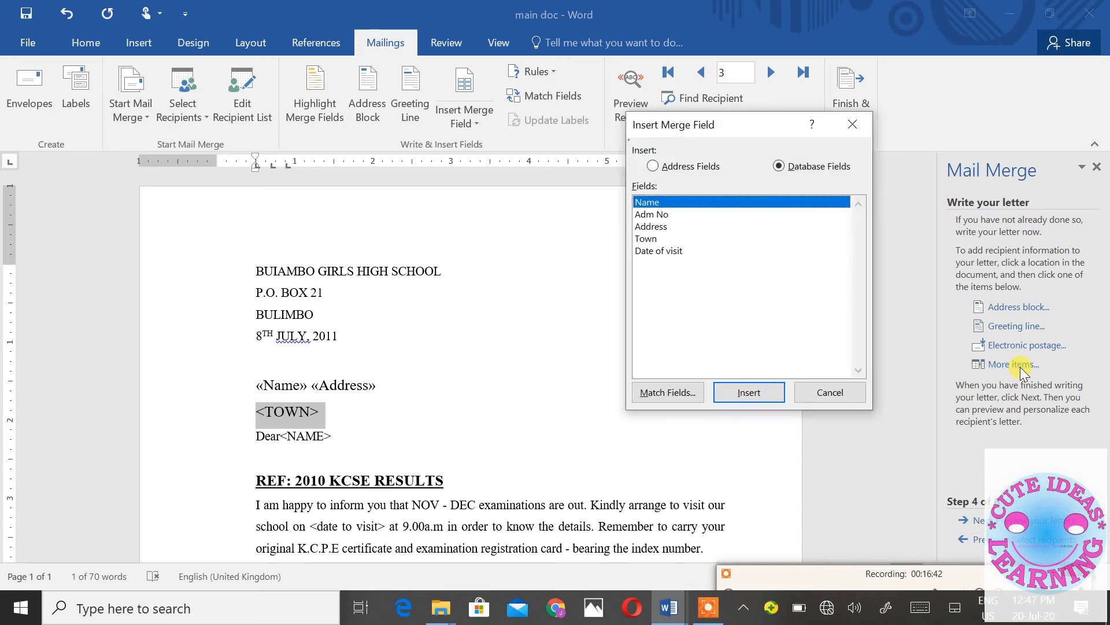
{"action": "double_click", "coordinate": [646, 239]}
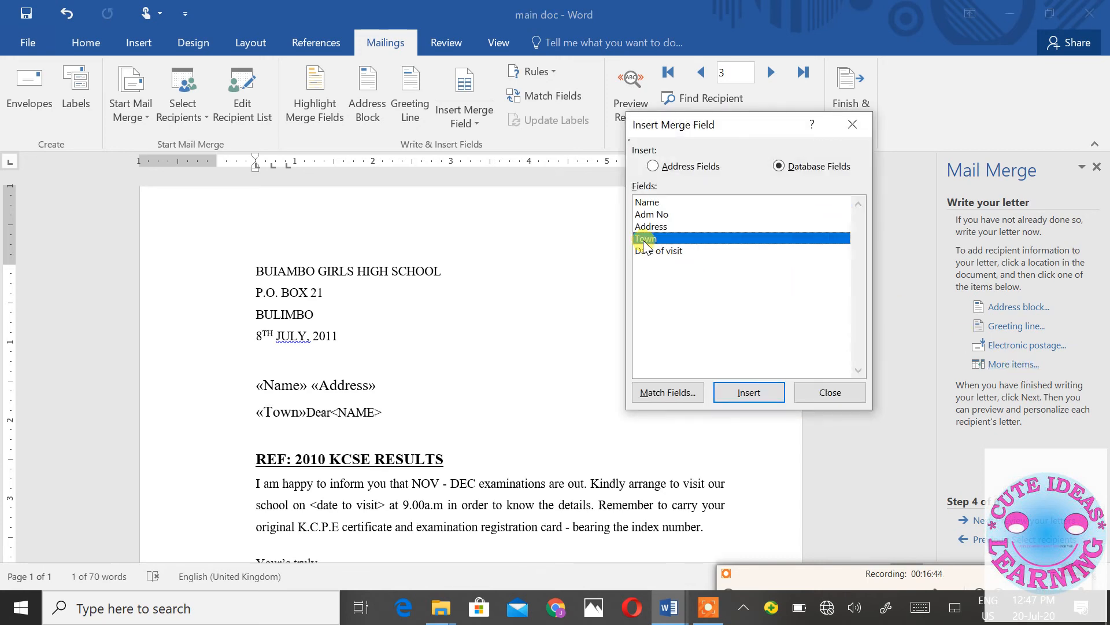
{"action": "left_click", "coordinate": [819, 391]}
{"action": "key", "text": "Return"}
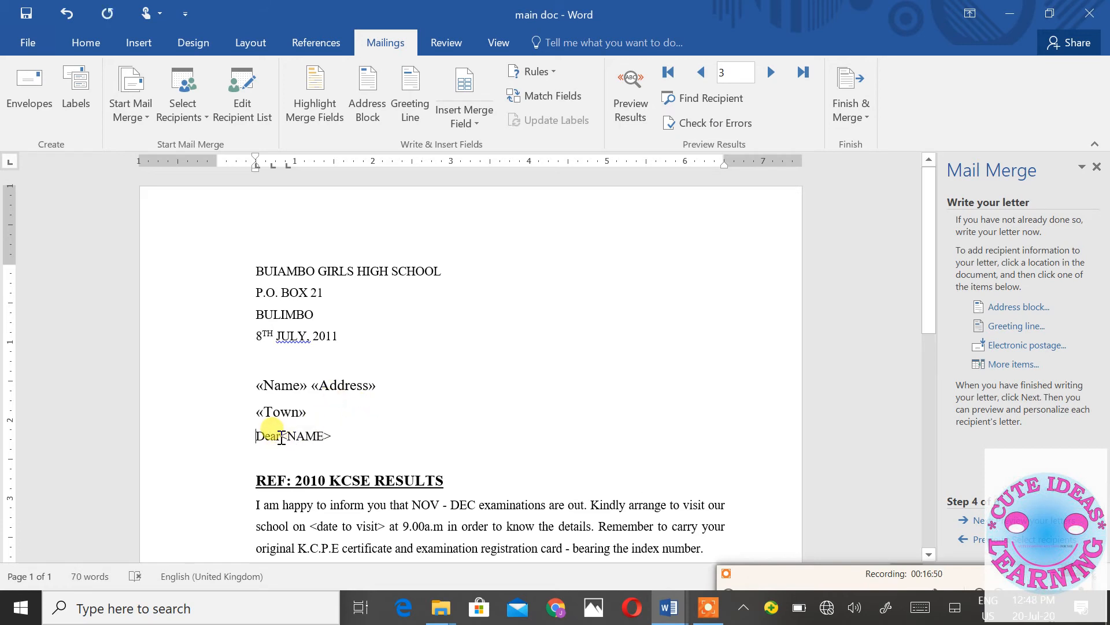
- Replace <NAME> in the greeting with the «Name» field so it reads Dear «Name»
{"action": "left_click_drag", "start_coordinate": [332, 437], "coordinate": [287, 437]}
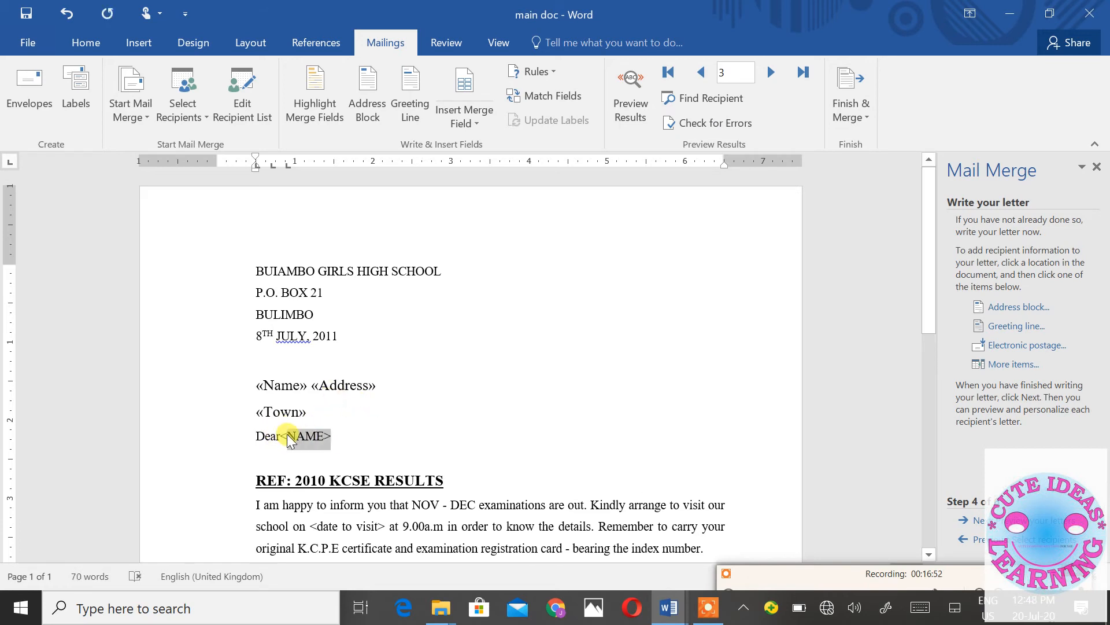
{"action": "left_click", "coordinate": [1025, 367]}
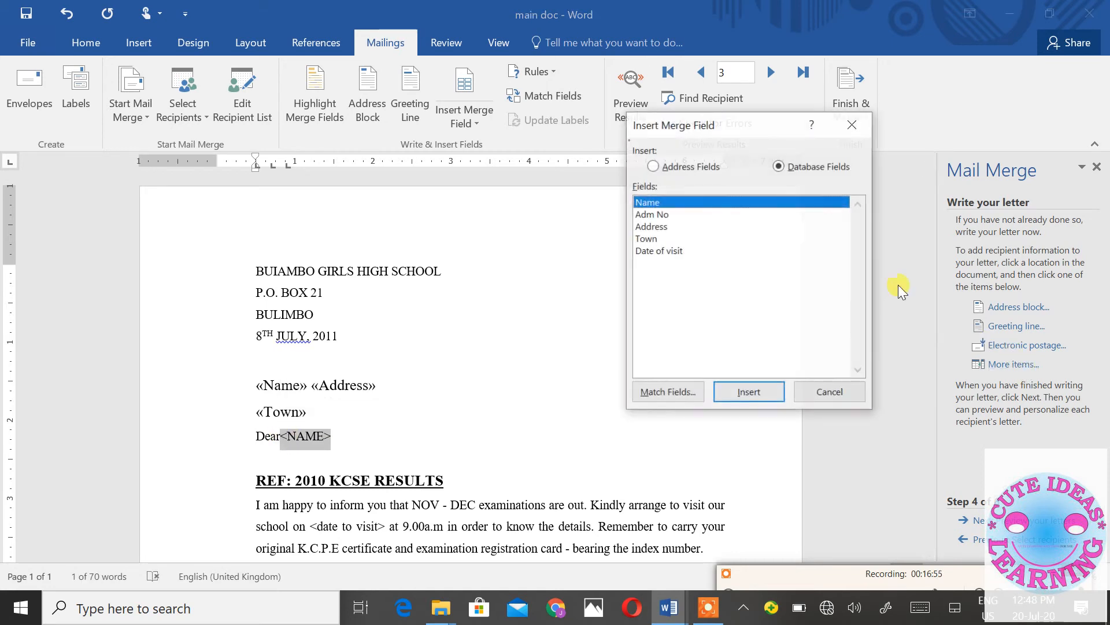
{"action": "double_click", "coordinate": [641, 203]}
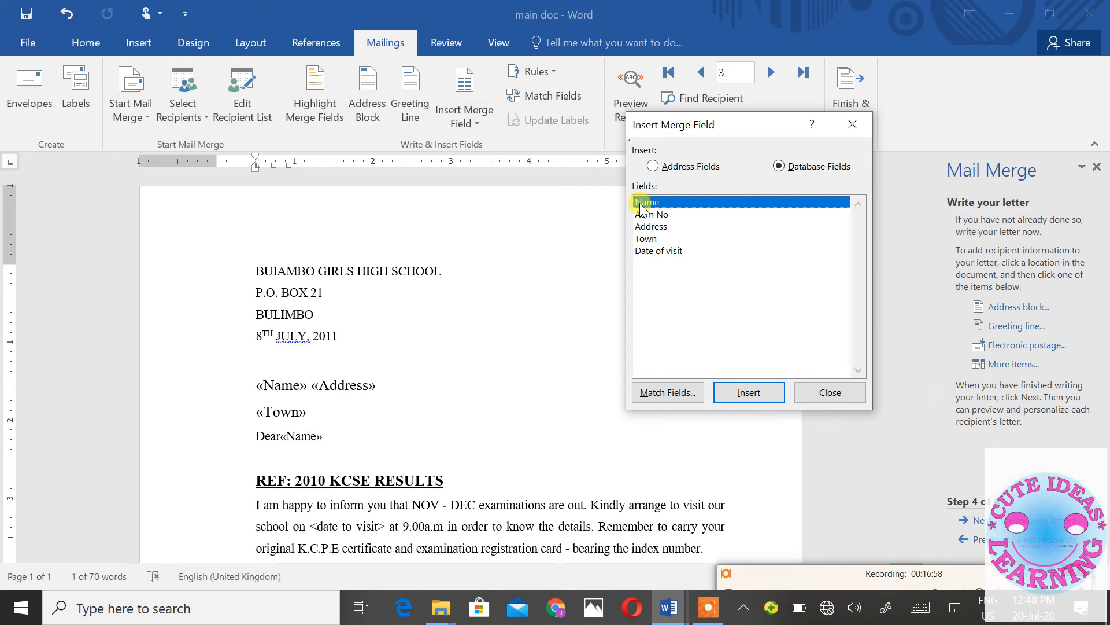
{"action": "left_click", "coordinate": [830, 393]}
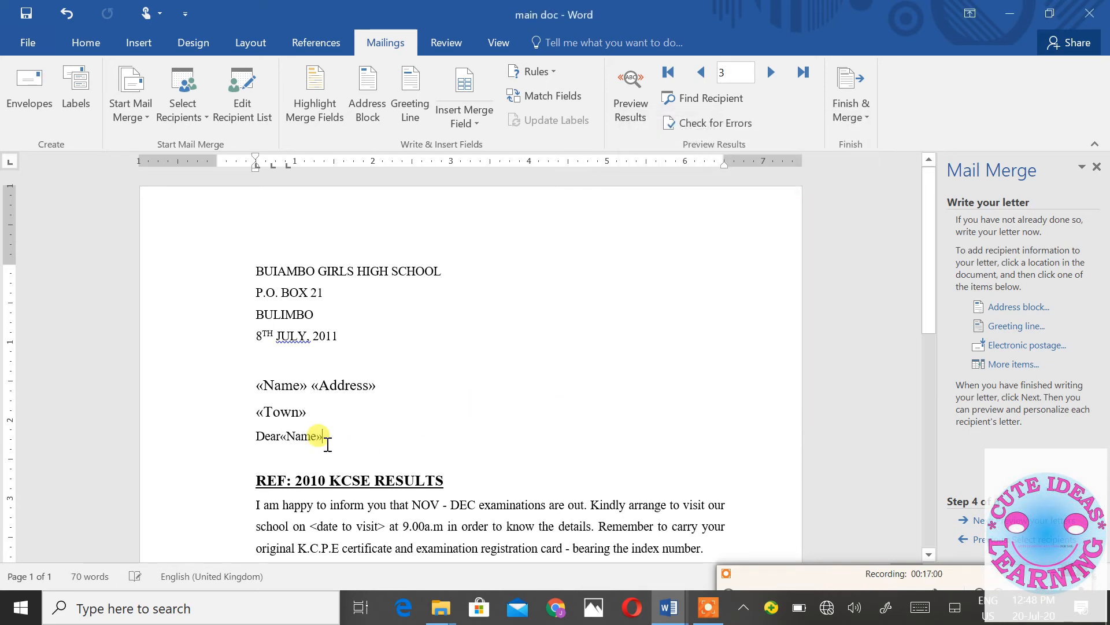
{"action": "left_click", "coordinate": [280, 432]}
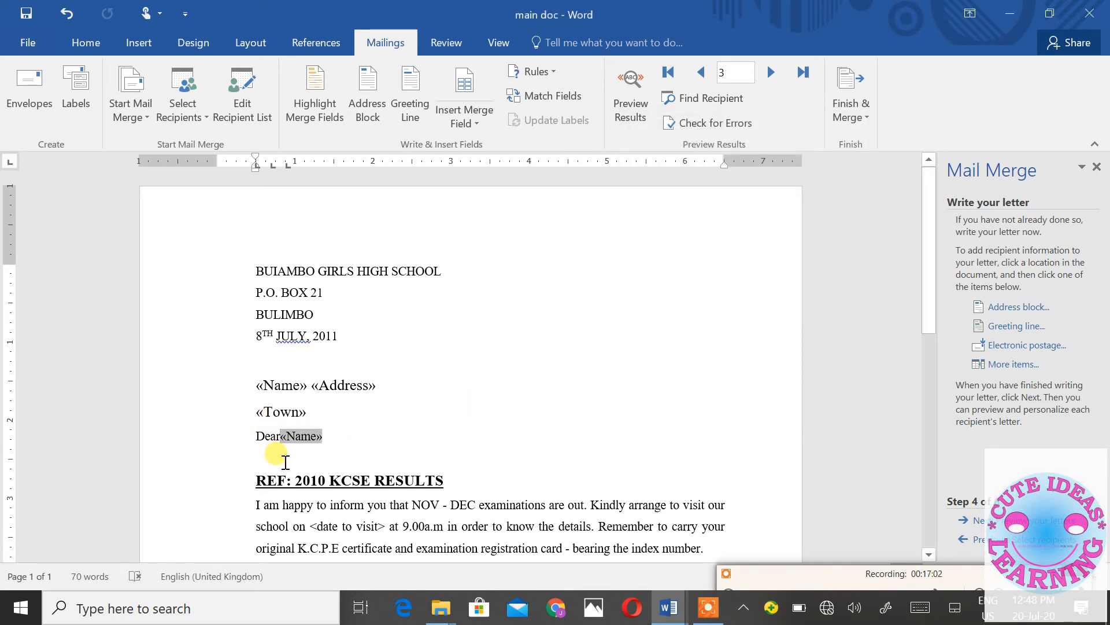
- Replace the <date to visit> placeholder in the body with the «Date_of_visit» field
{"action": "scroll", "coordinate": [422, 483], "scroll_direction": "down", "scroll_amount": 1}
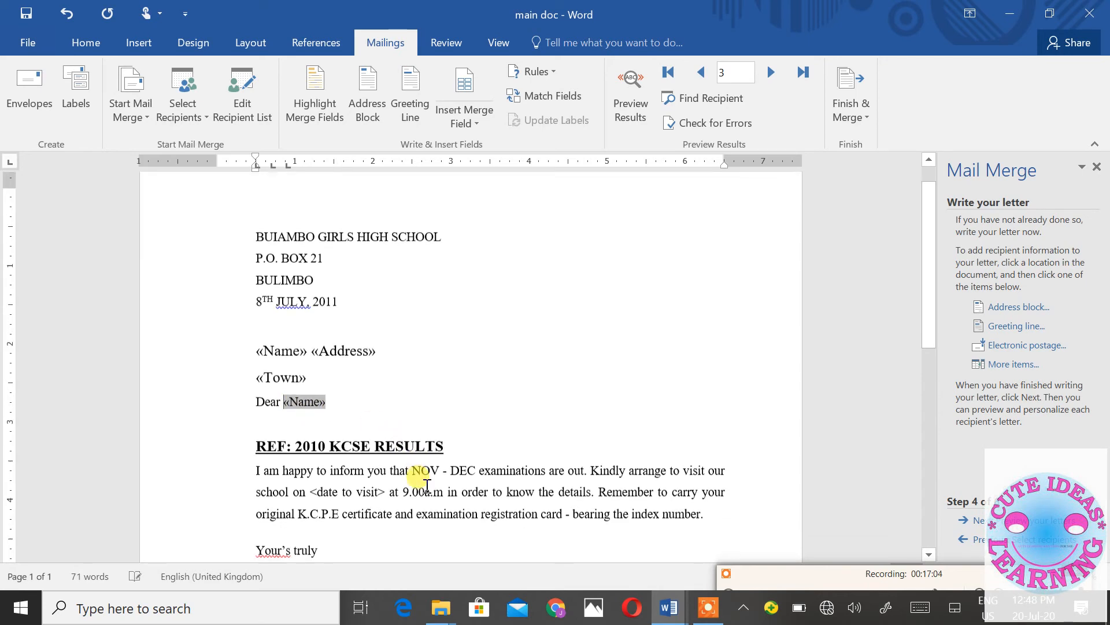
{"action": "scroll", "coordinate": [427, 484], "scroll_direction": "down", "scroll_amount": 1}
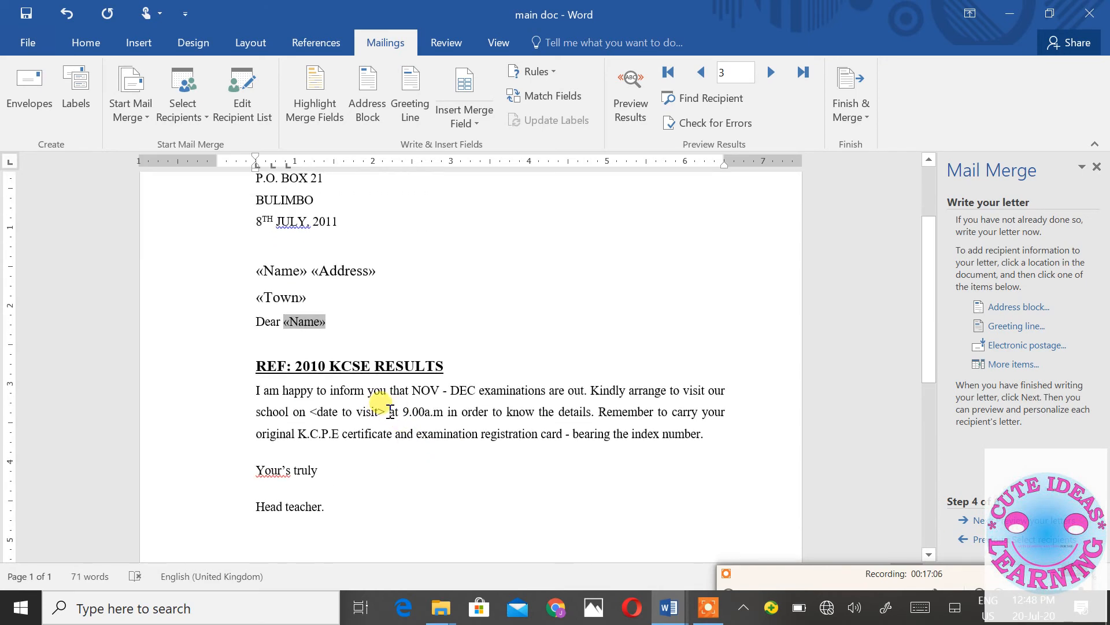
{"action": "left_click_drag", "start_coordinate": [384, 410], "coordinate": [315, 407]}
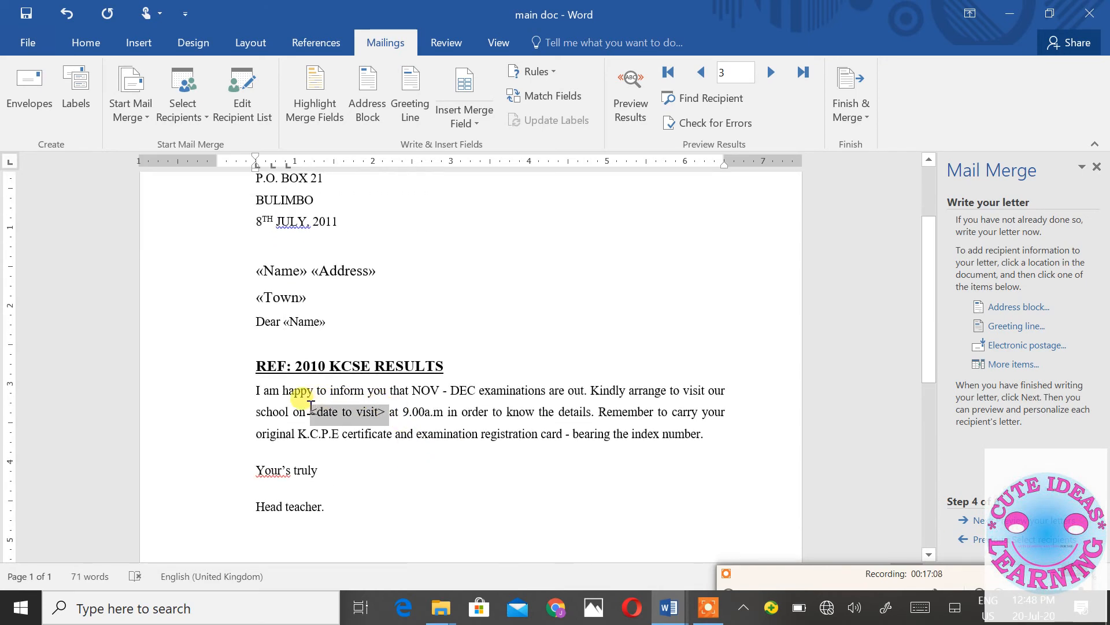
{"action": "left_click", "coordinate": [1013, 365]}
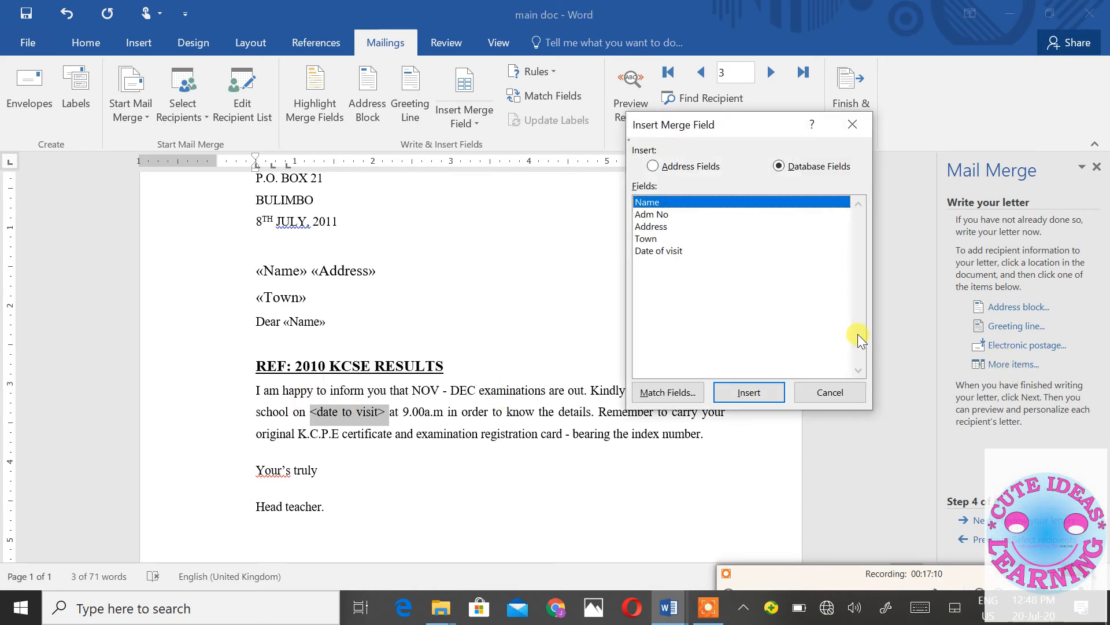
{"action": "left_click", "coordinate": [659, 251]}
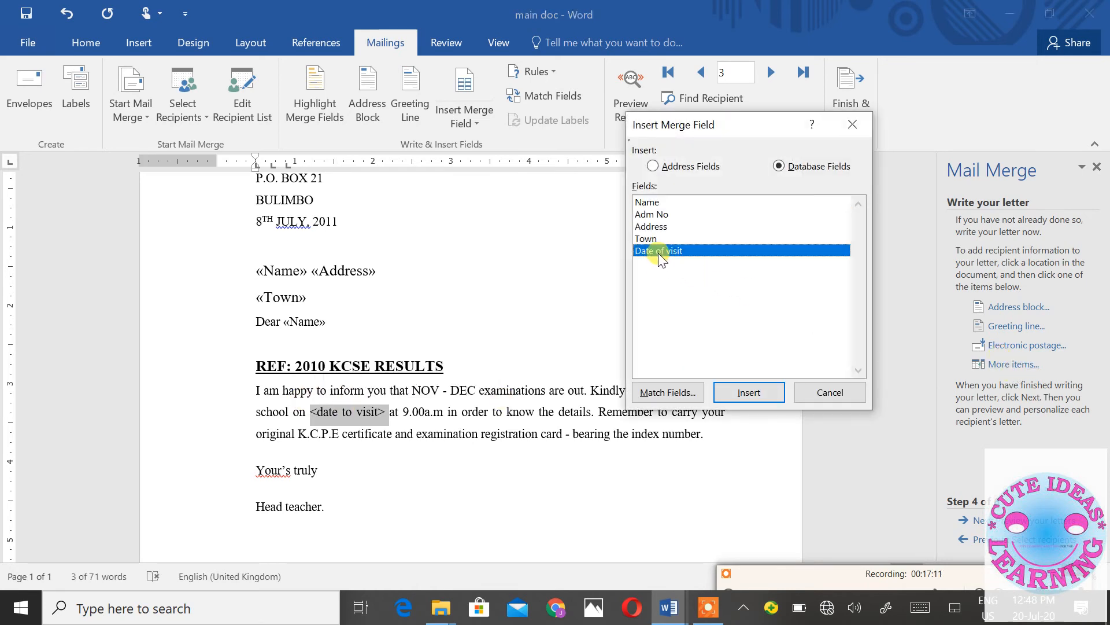
{"action": "left_click", "coordinate": [755, 397]}
{"action": "left_click", "coordinate": [831, 392]}
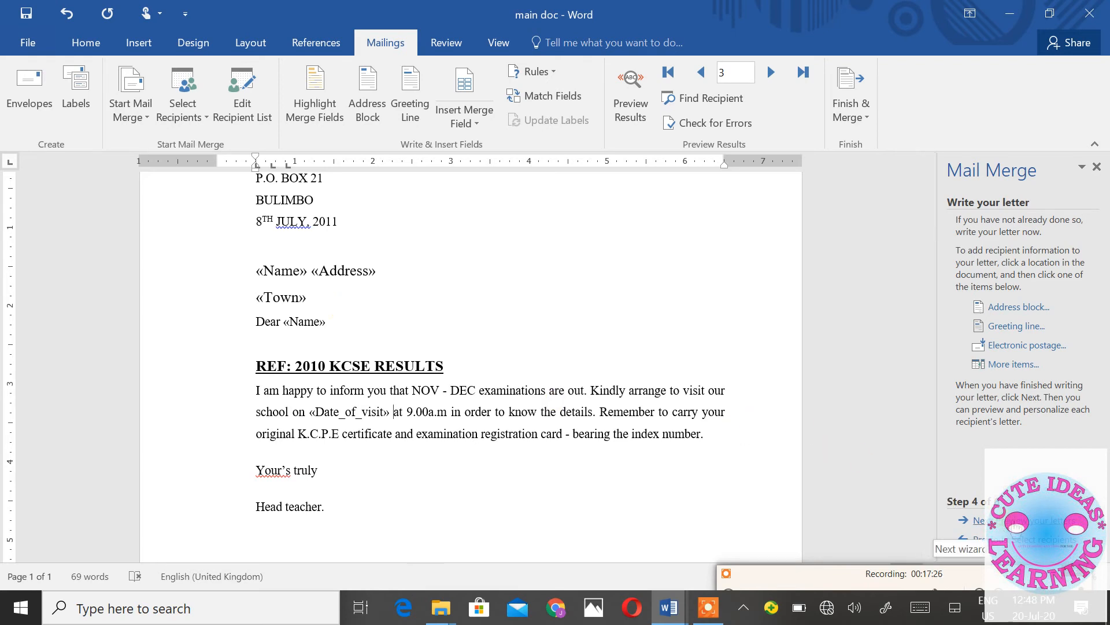
{"action": "left_click", "coordinate": [979, 519]}
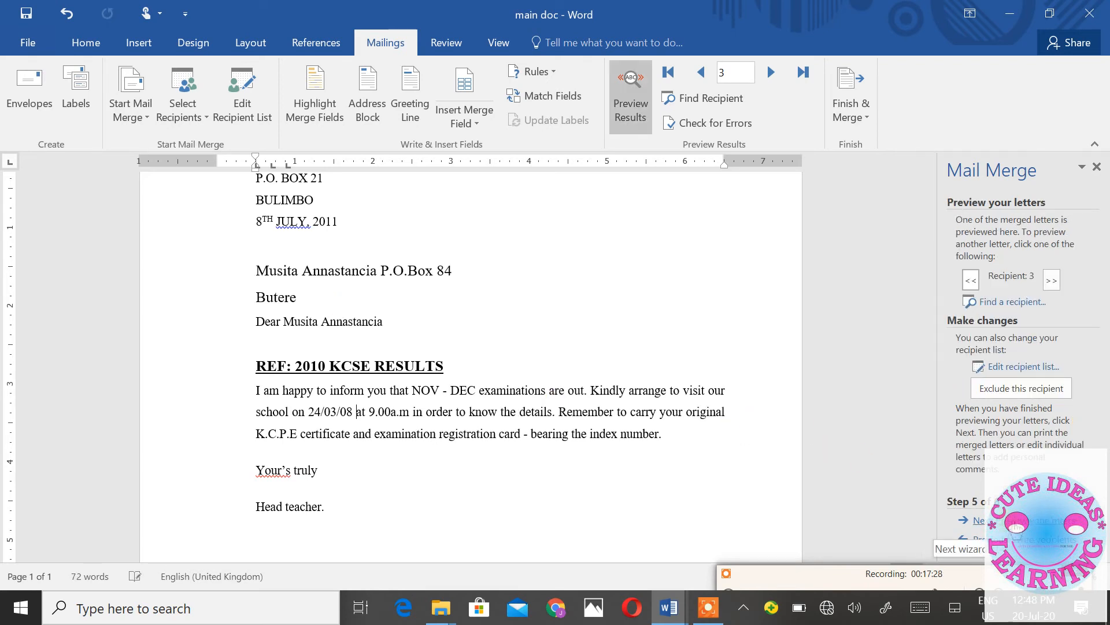
{"action": "left_click", "coordinate": [450, 270]}
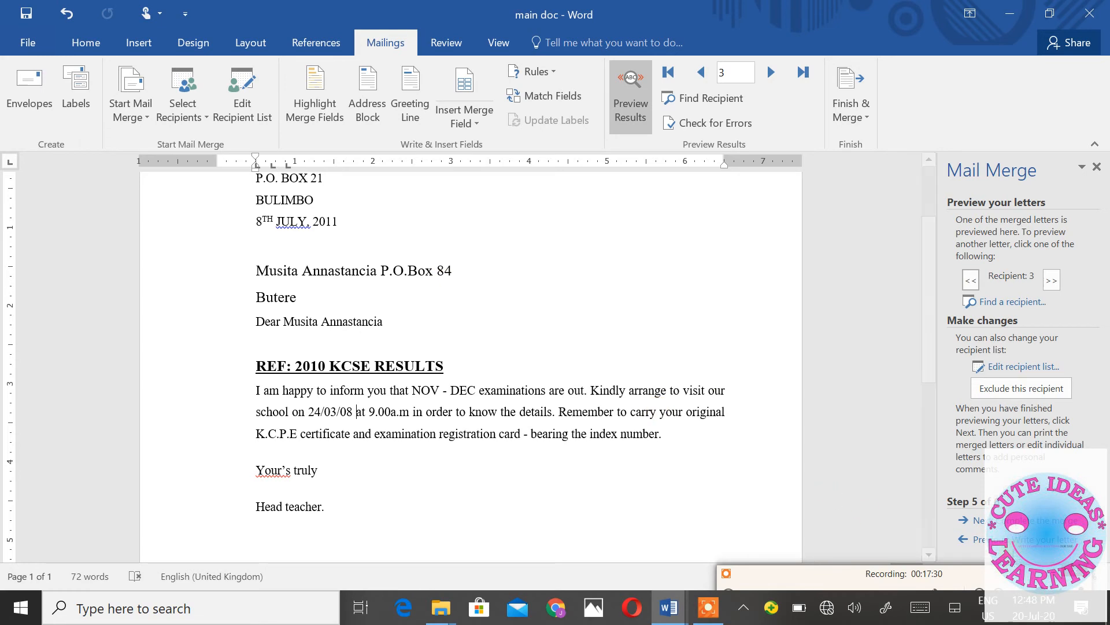
{"action": "left_click", "coordinate": [977, 539]}
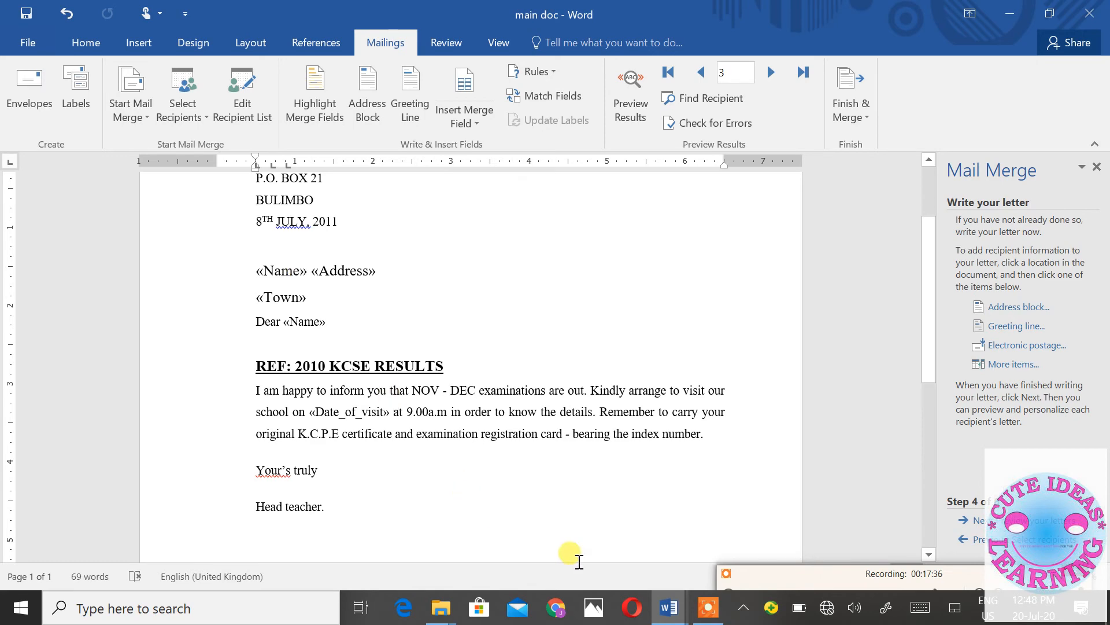
{"action": "mouse_move", "coordinate": [666, 608]}
{"action": "left_click", "coordinate": [606, 543]}
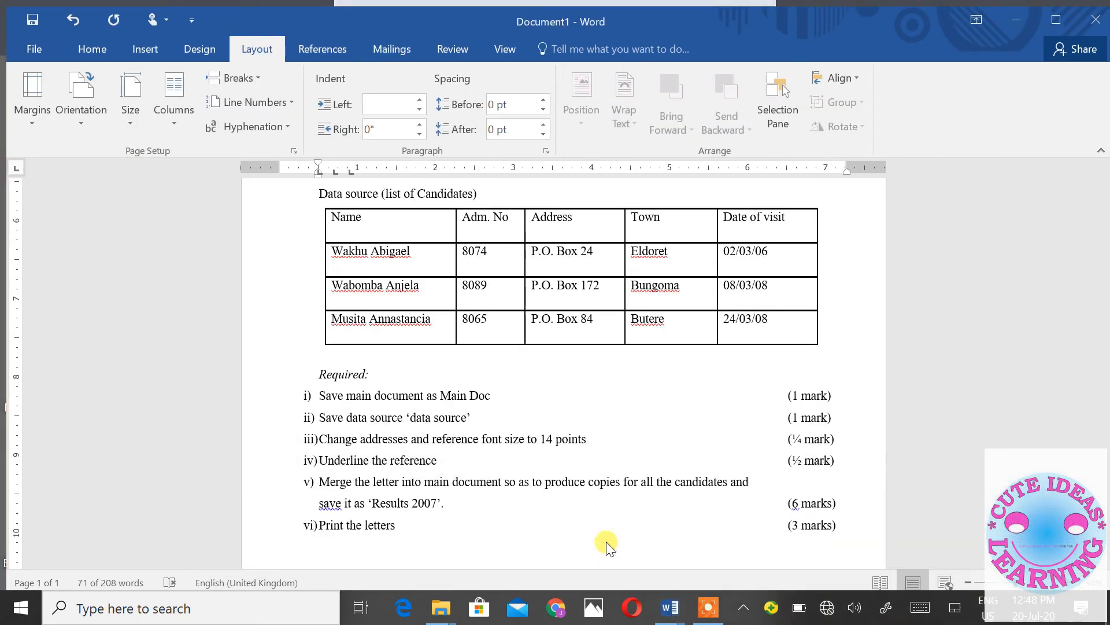
{"action": "scroll", "coordinate": [599, 341], "scroll_direction": "up", "scroll_amount": 6}
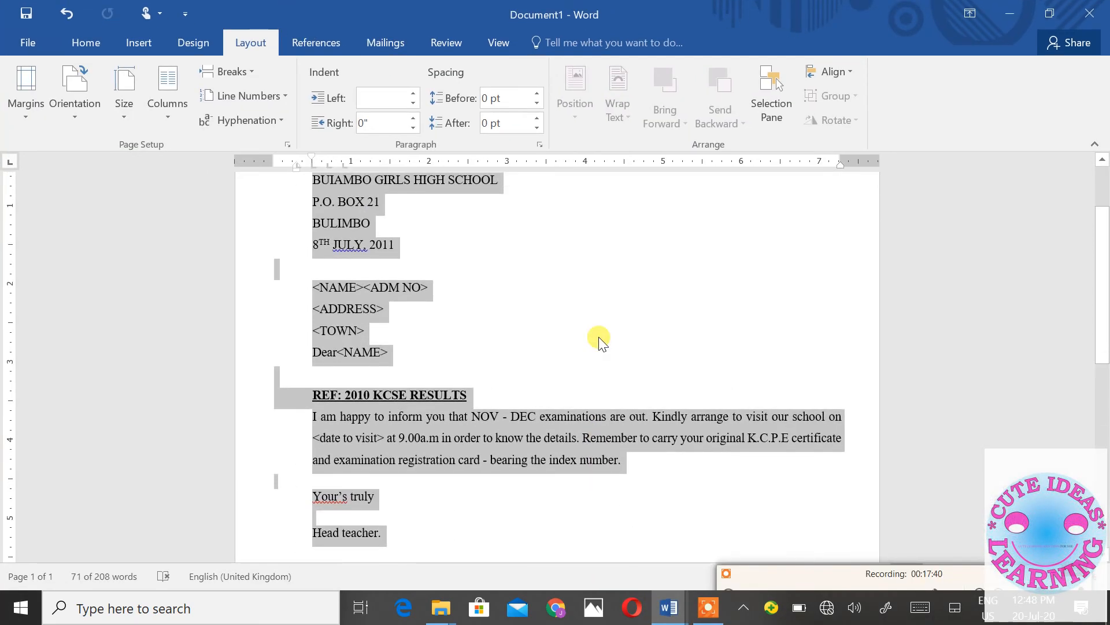
{"action": "scroll", "coordinate": [598, 338], "scroll_direction": "down", "scroll_amount": 2}
{"action": "mouse_move", "coordinate": [669, 607]}
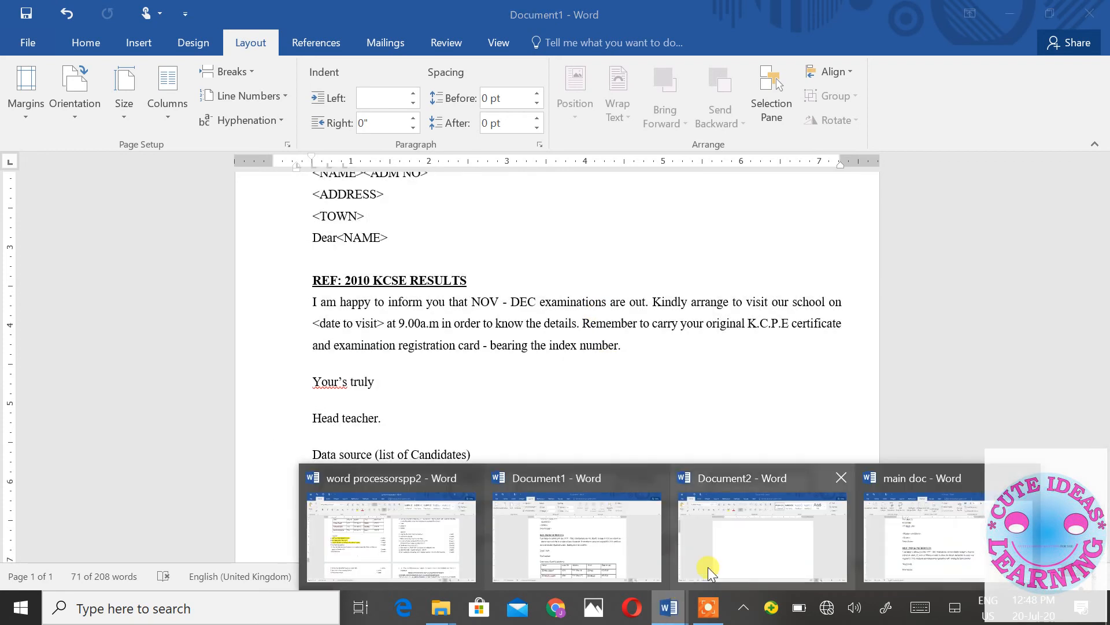
{"action": "left_click", "coordinate": [879, 537]}
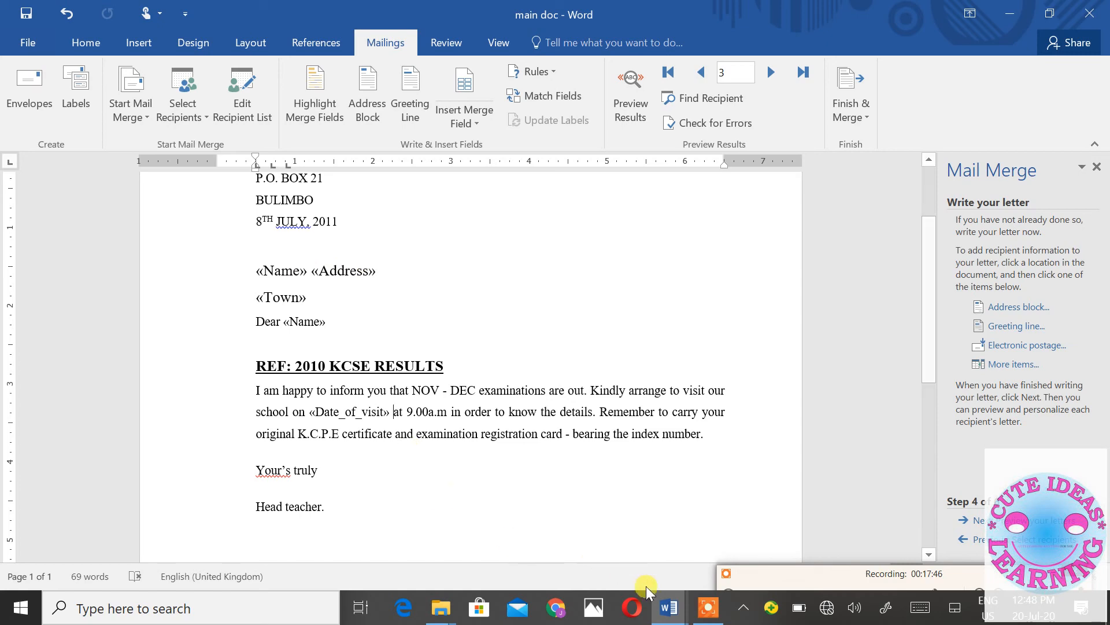
{"action": "mouse_move", "coordinate": [670, 607]}
{"action": "left_click", "coordinate": [578, 537]}
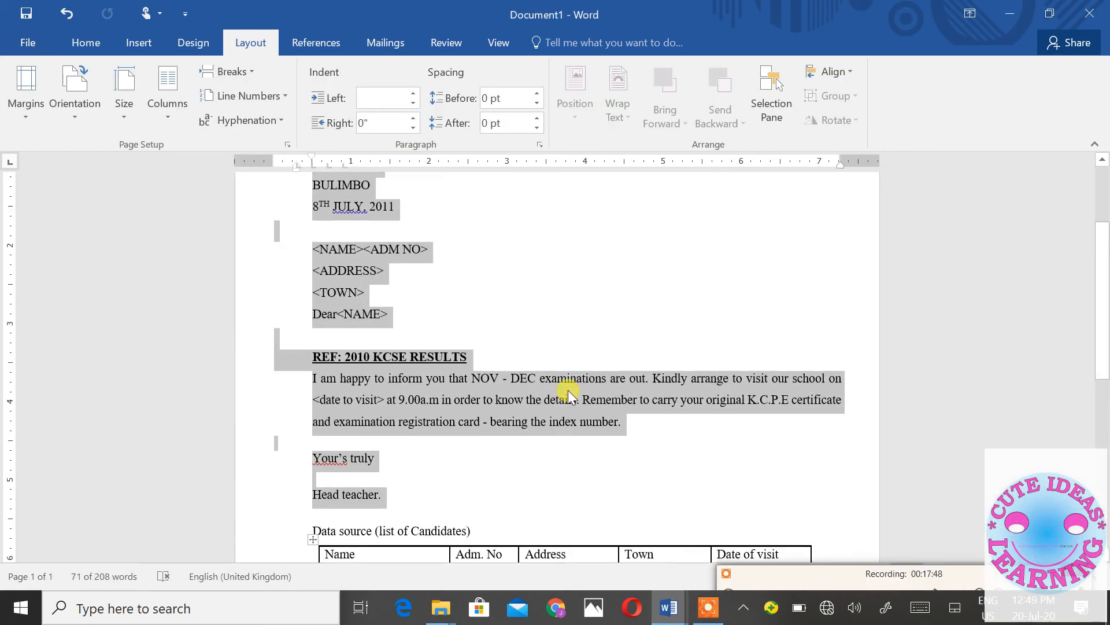
{"action": "left_click", "coordinate": [665, 602]}
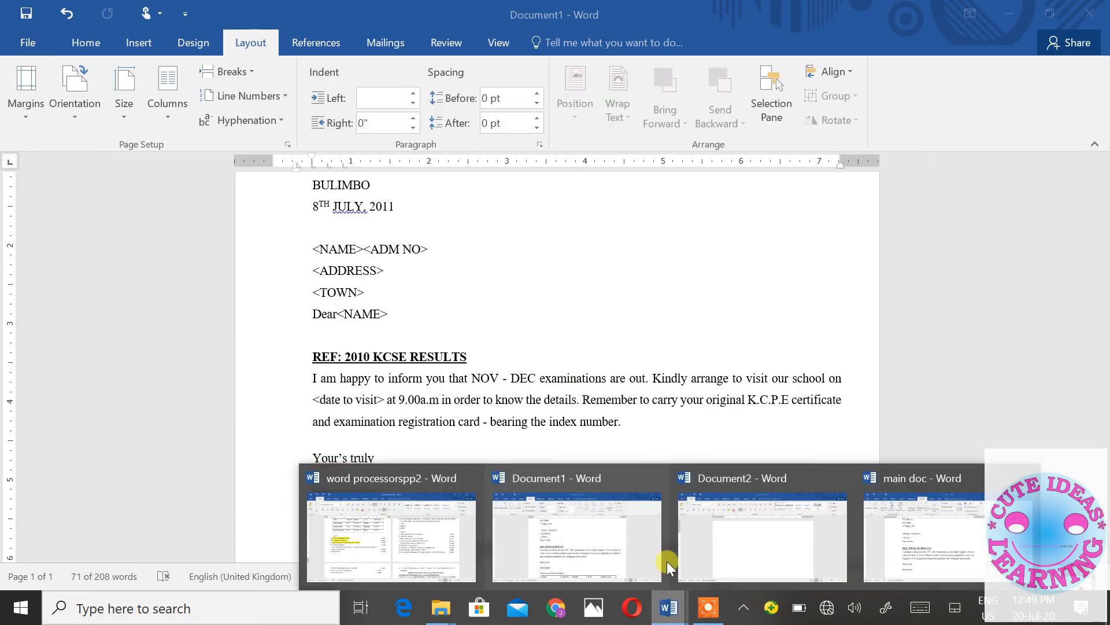
{"action": "left_click", "coordinate": [590, 523]}
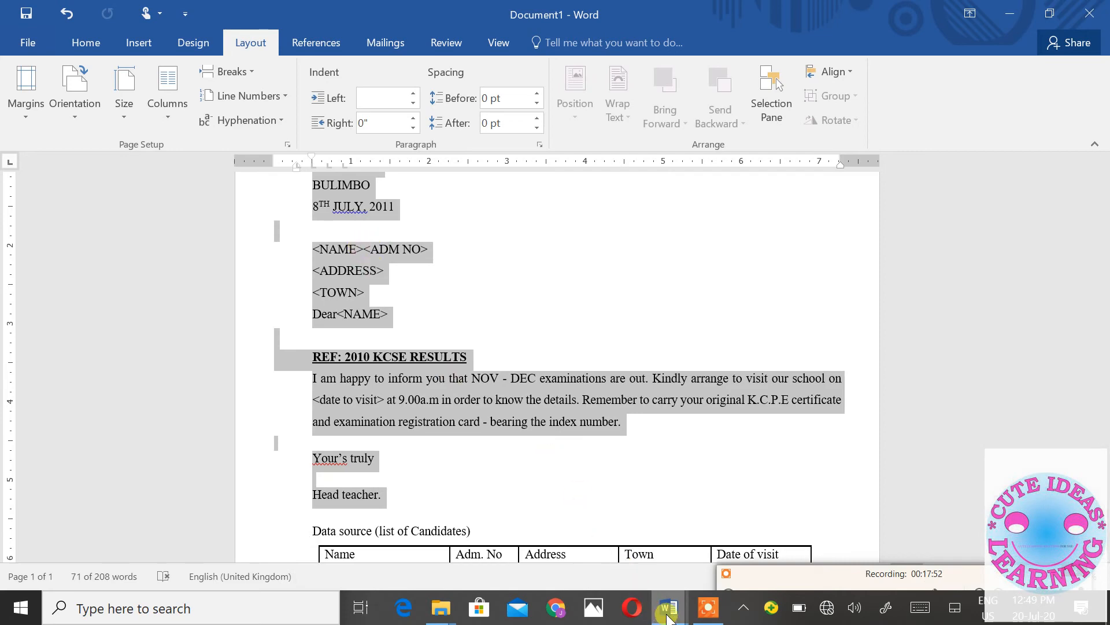
{"action": "mouse_move", "coordinate": [683, 606]}
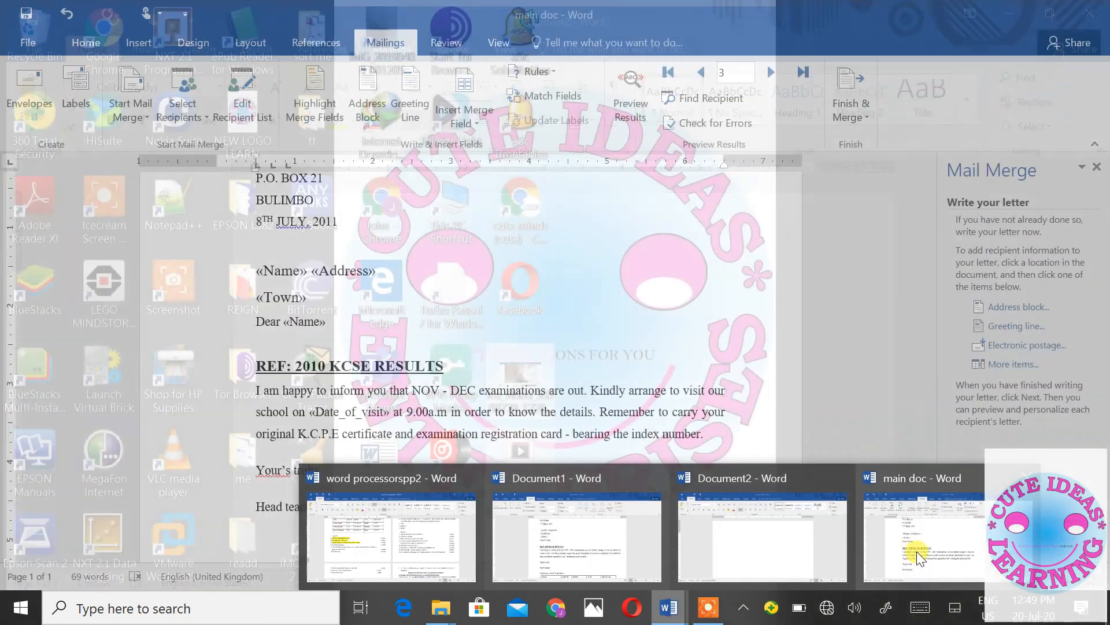
{"action": "left_click", "coordinate": [917, 551]}
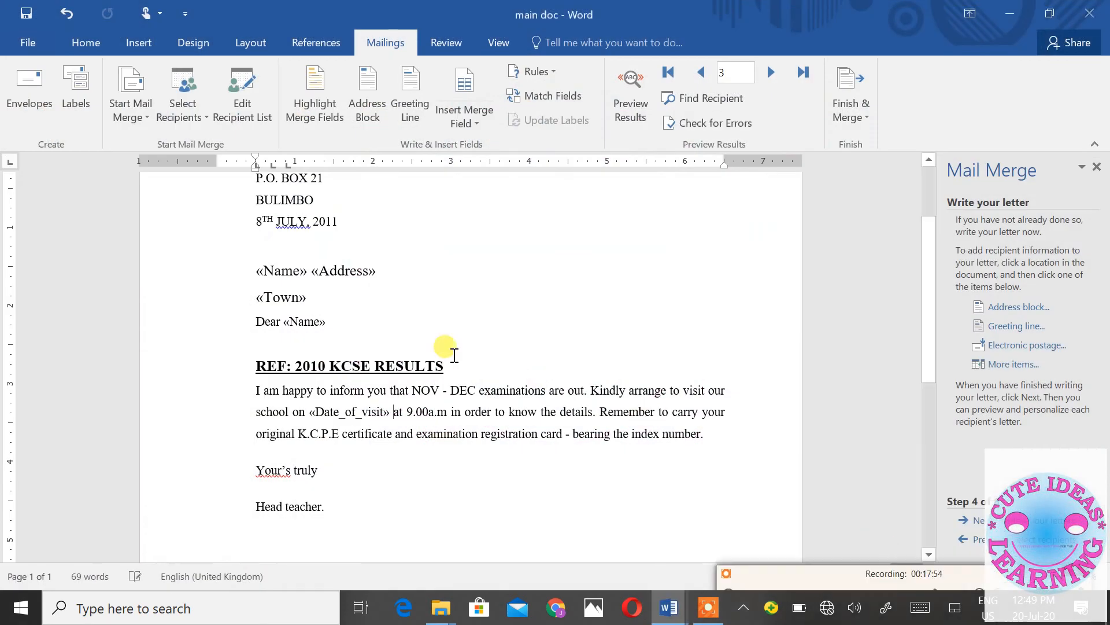
- Move «Address» onto its own line, removing the space before it
{"action": "left_click", "coordinate": [308, 272]}
{"action": "key", "text": "Return"}
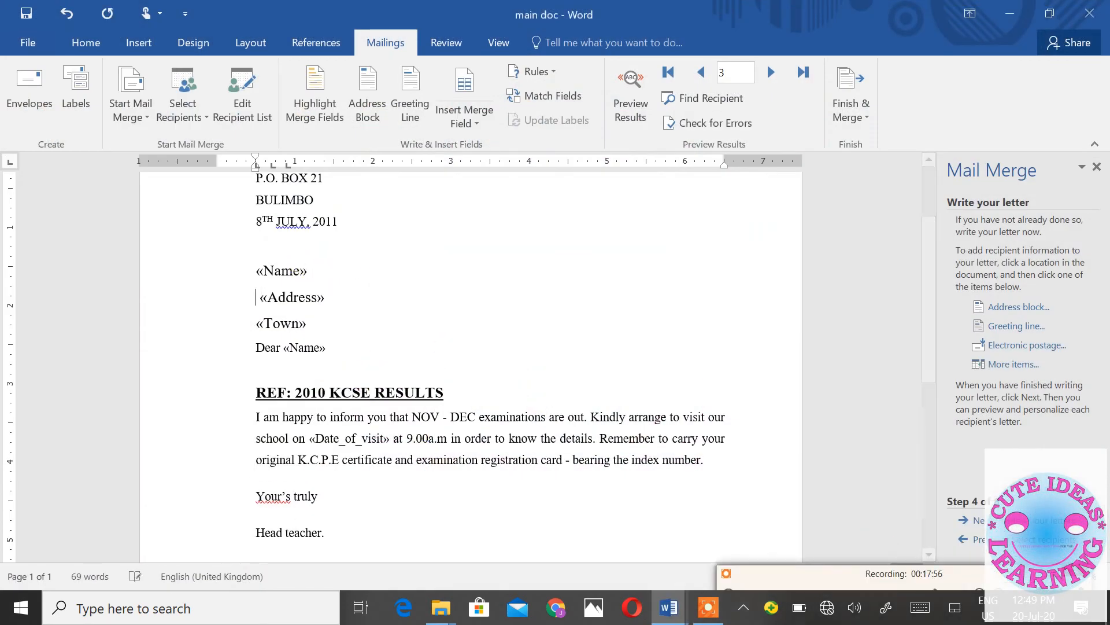
{"action": "key", "text": "Delete"}
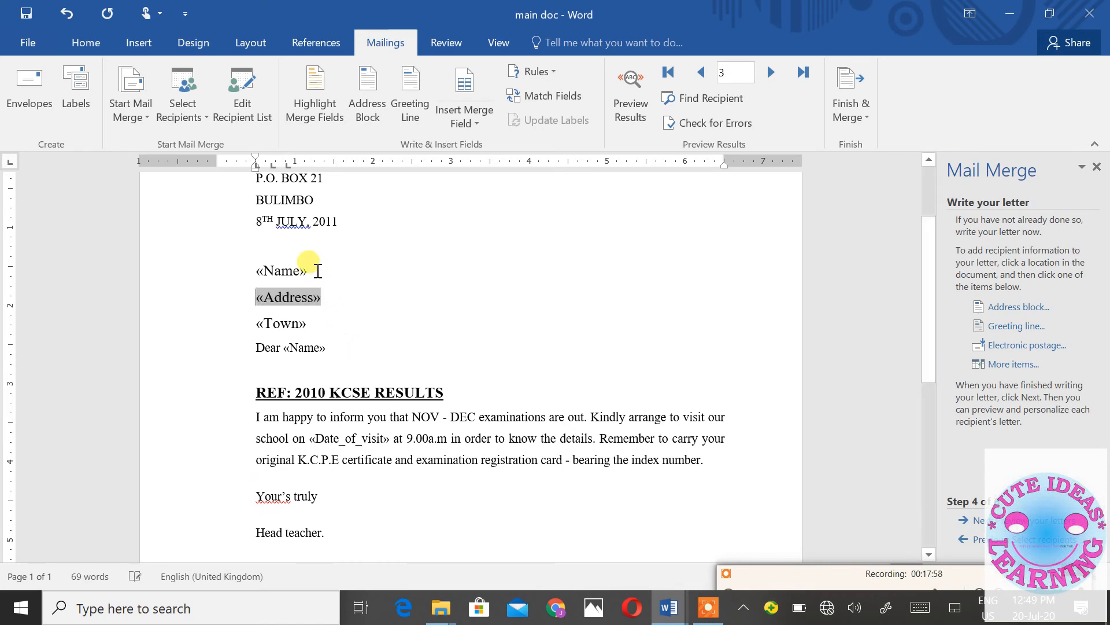
- Insert the «Adm_No» field after «Name» and preview the letter with a candidate's data
{"action": "left_click", "coordinate": [318, 269]}
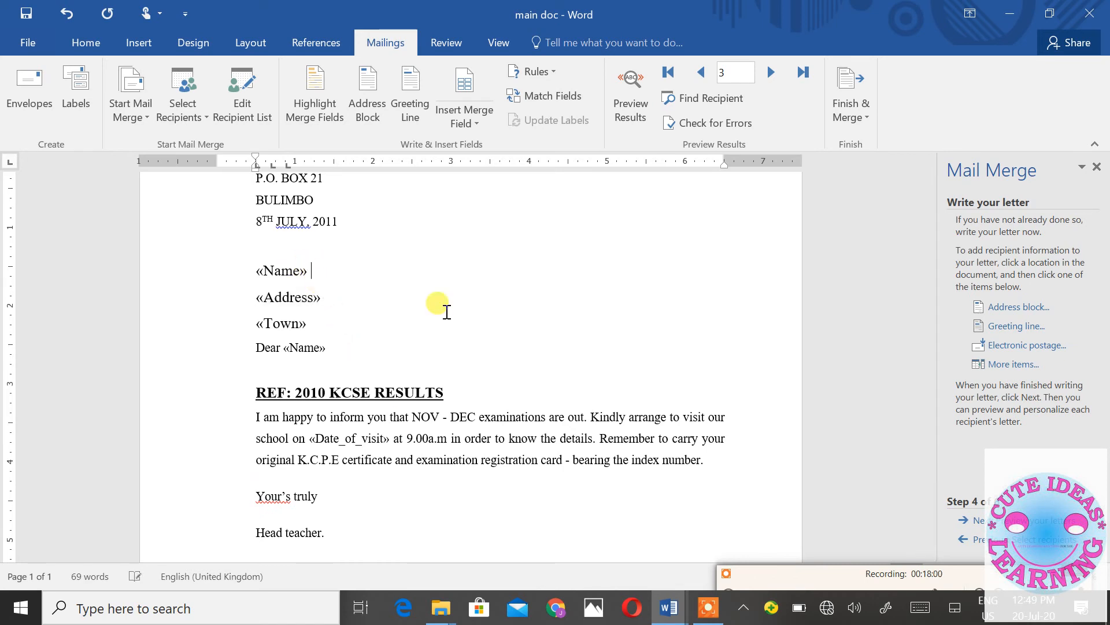
{"action": "left_click", "coordinate": [1015, 365]}
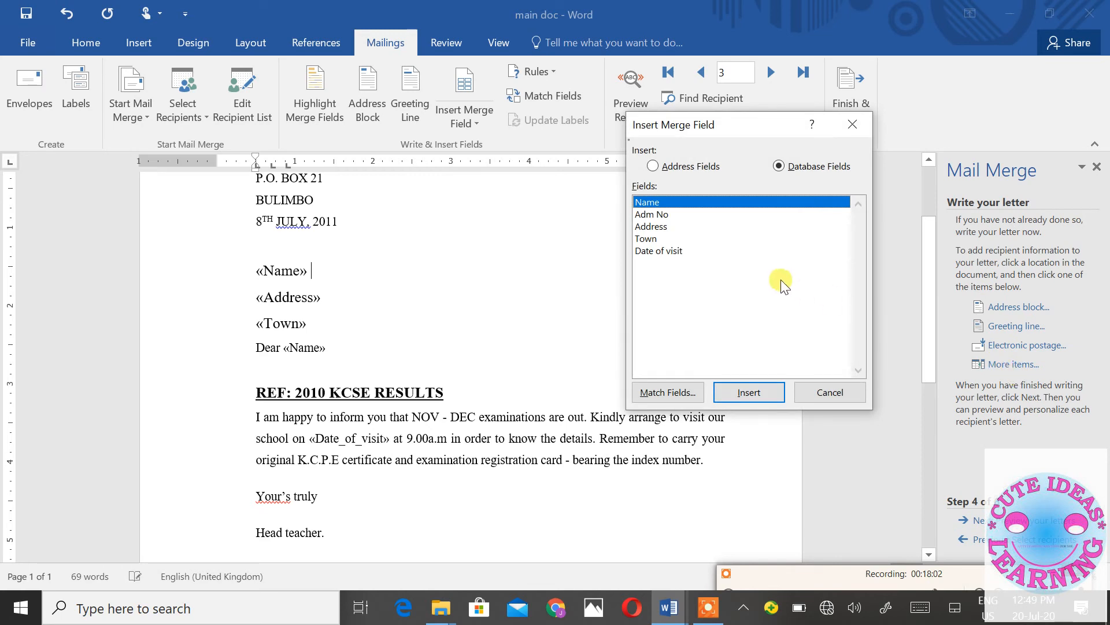
{"action": "left_click", "coordinate": [652, 215]}
{"action": "double_click", "coordinate": [653, 219]}
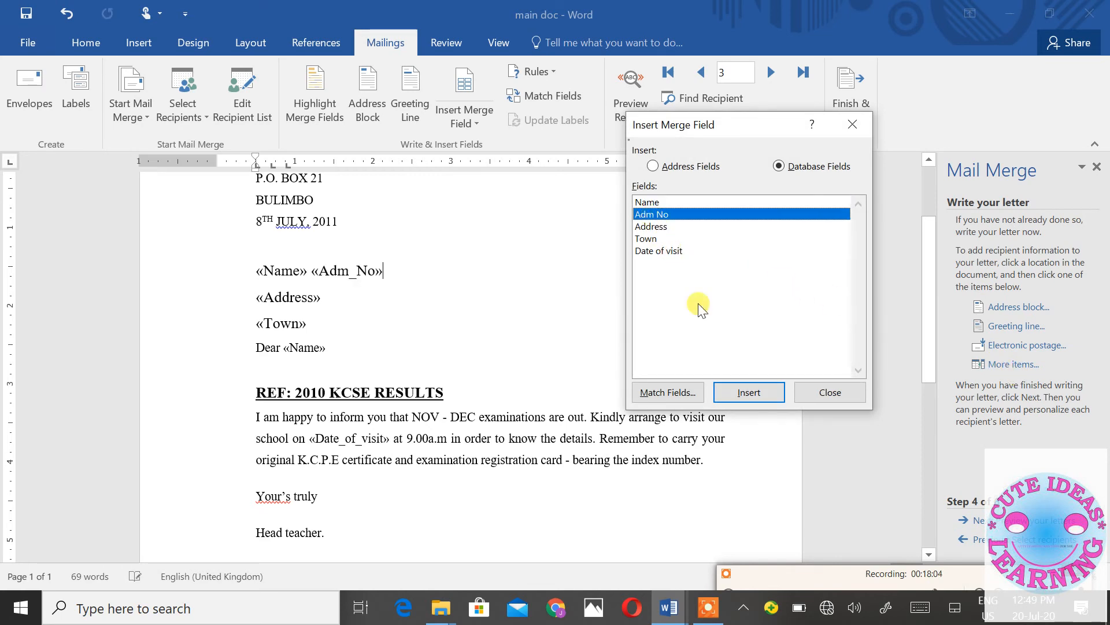
{"action": "left_click", "coordinate": [830, 392]}
{"action": "left_click", "coordinate": [1045, 522]}
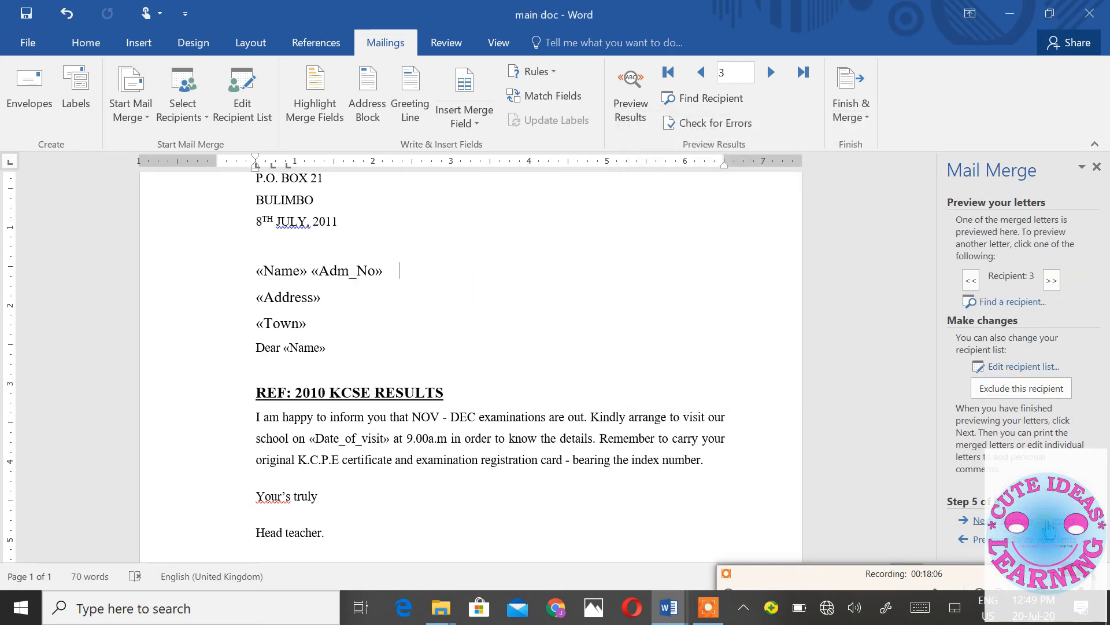
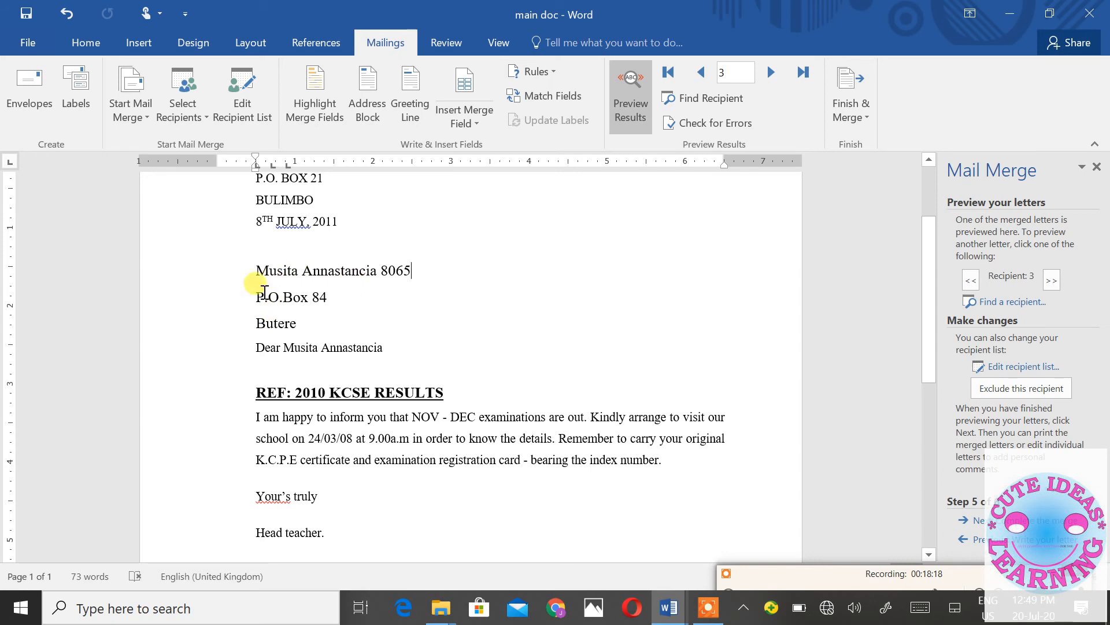
- Preview each of the three candidates' letters, moving back and forth between recipients
{"action": "left_click", "coordinate": [971, 281]}
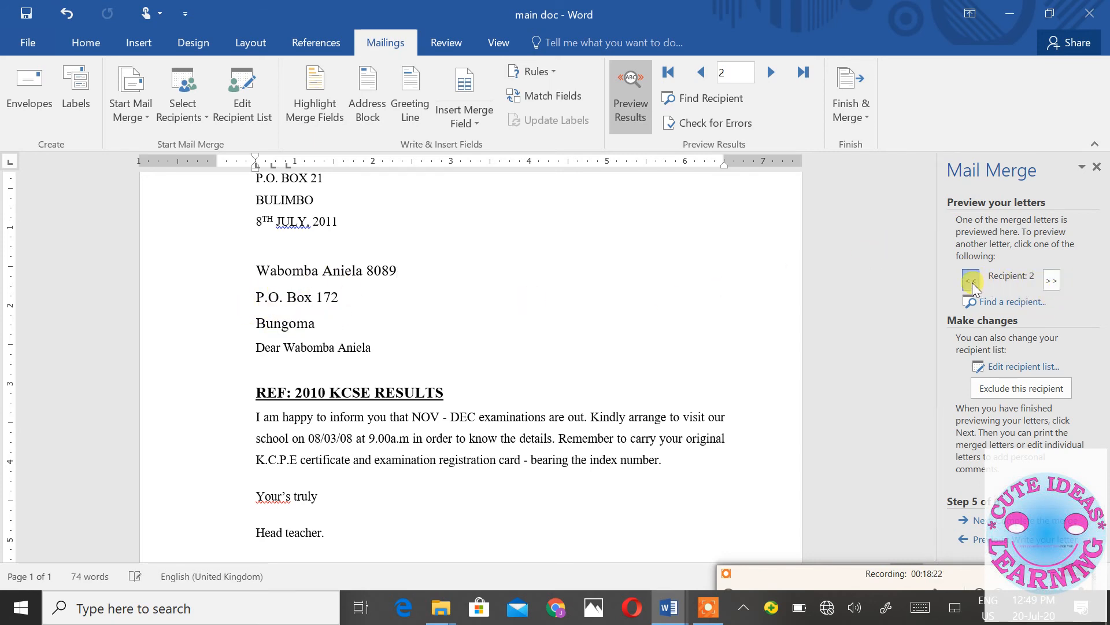
{"action": "left_click", "coordinate": [972, 281]}
{"action": "left_click", "coordinate": [1048, 281]}
{"action": "left_click", "coordinate": [1050, 282]}
{"action": "left_click", "coordinate": [972, 282]}
{"action": "left_click", "coordinate": [971, 281]}
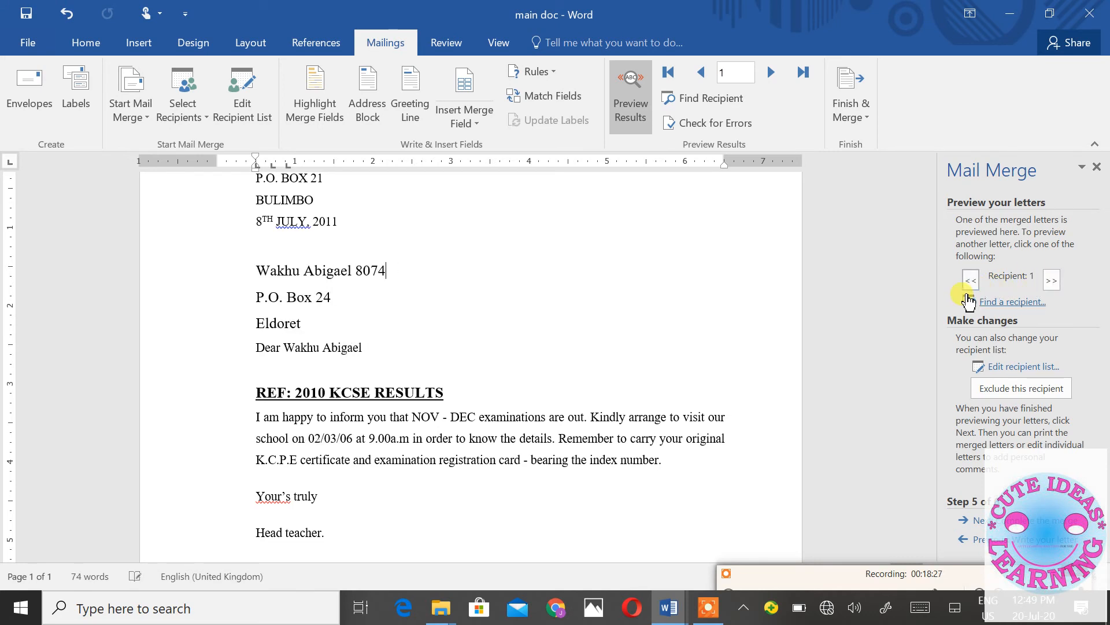
- Complete the merge by editing individual letters for all records into a new document
{"action": "left_click", "coordinate": [1036, 521]}
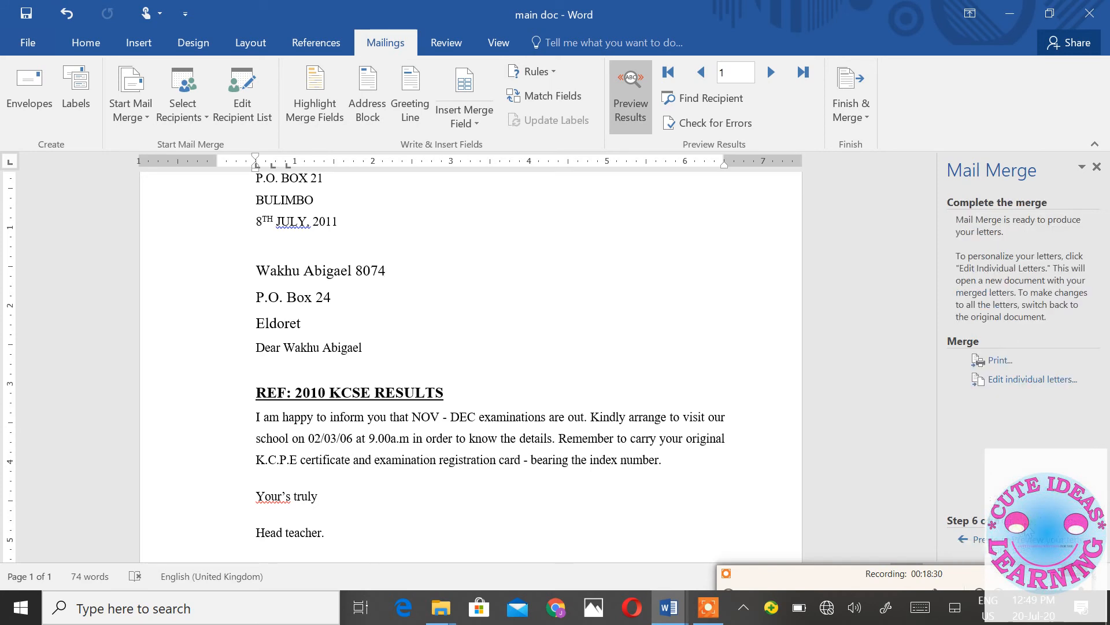
{"action": "left_click", "coordinate": [1023, 380]}
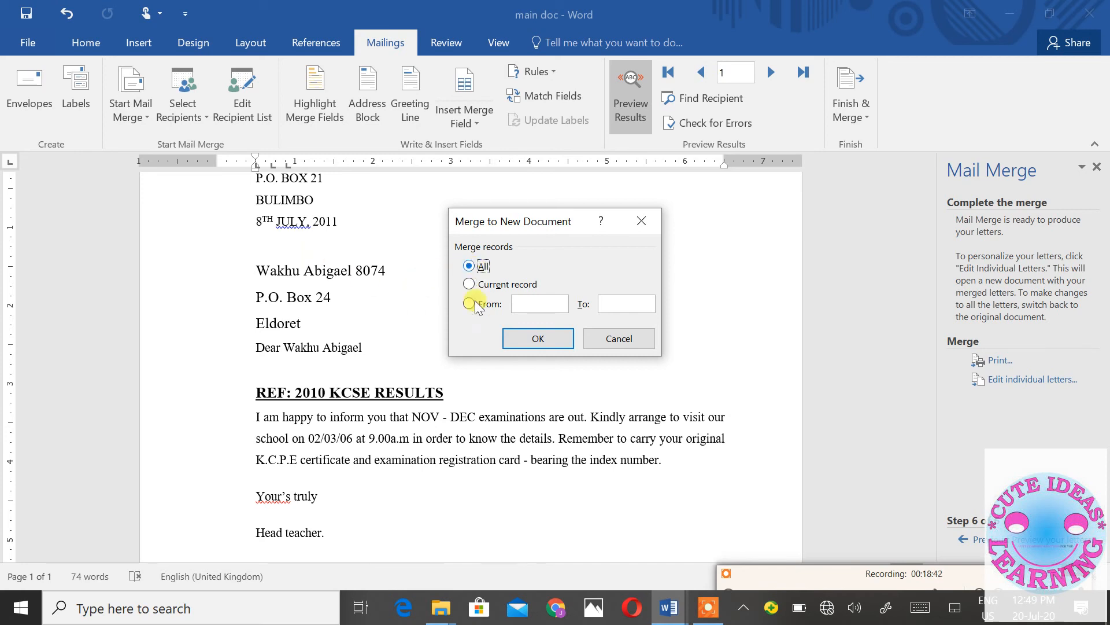
{"action": "left_click", "coordinate": [520, 341]}
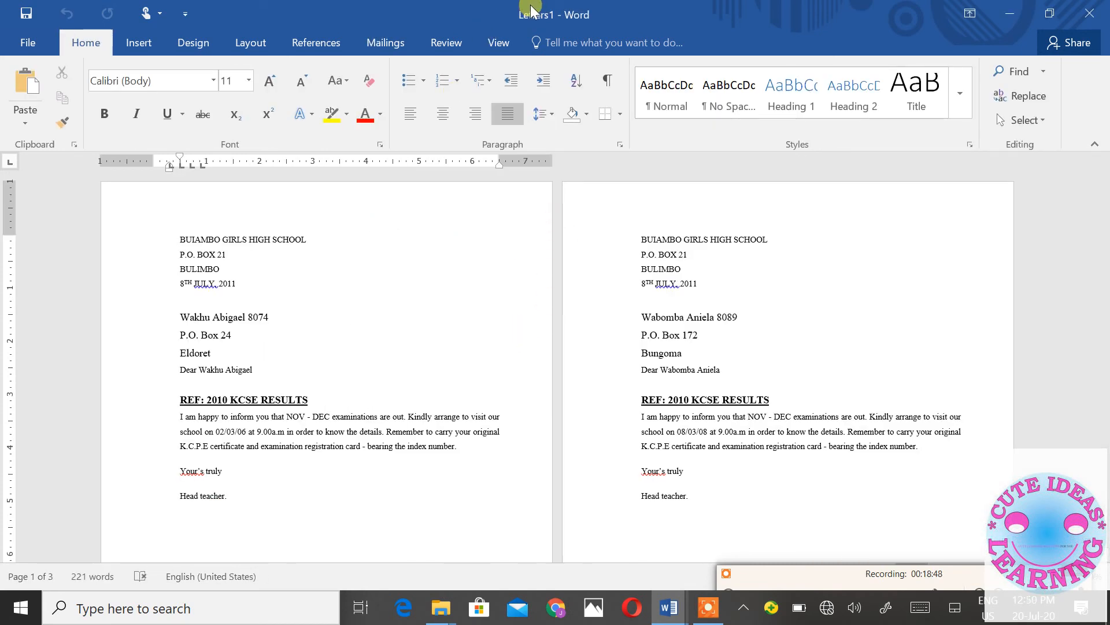
{"action": "scroll", "coordinate": [566, 277], "scroll_direction": "down", "scroll_amount": 10}
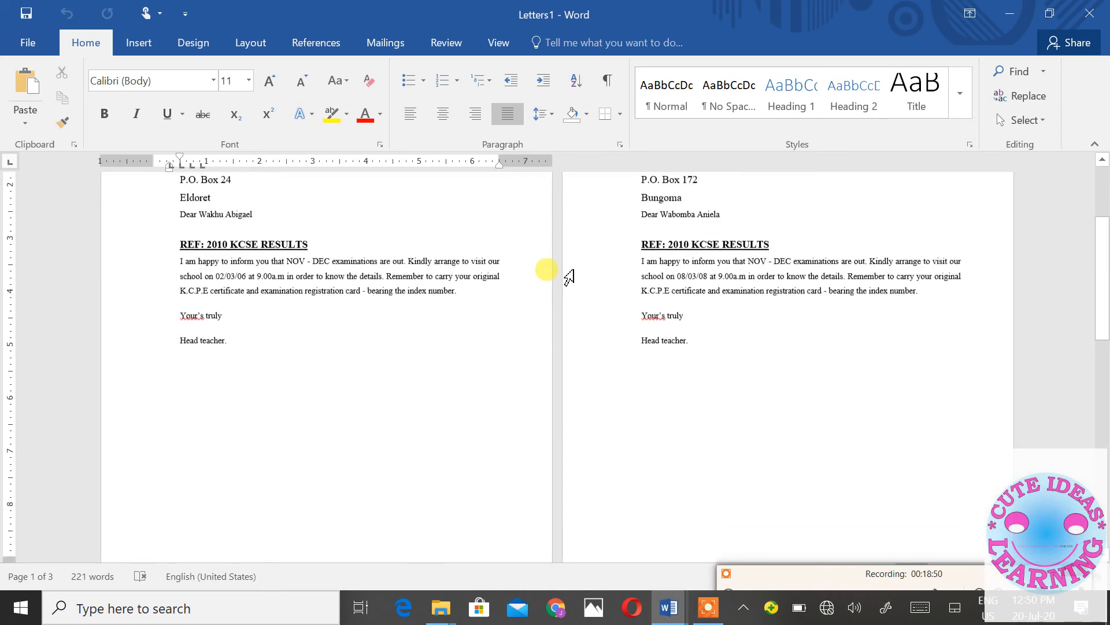
{"action": "scroll", "coordinate": [567, 269], "scroll_direction": "down", "scroll_amount": 12}
{"action": "scroll", "coordinate": [570, 271], "scroll_direction": "up", "scroll_amount": 12}
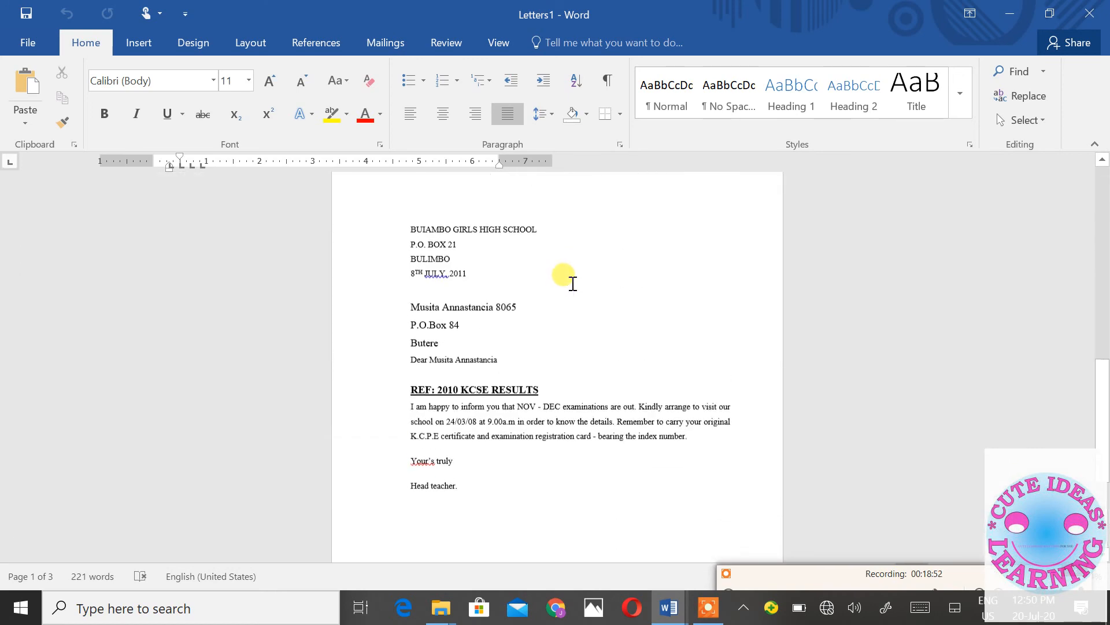
{"action": "scroll", "coordinate": [573, 284], "scroll_direction": "up", "scroll_amount": 10}
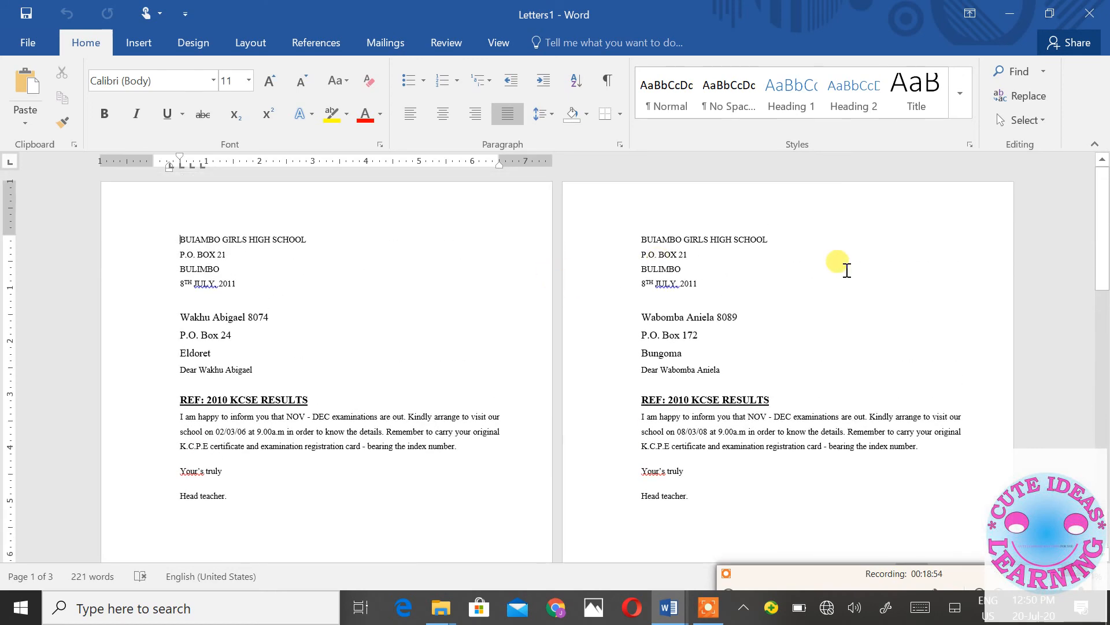
{"action": "scroll", "coordinate": [744, 330], "scroll_direction": "down", "scroll_amount": 5}
{"action": "scroll", "coordinate": [743, 329], "scroll_direction": "up", "scroll_amount": 5}
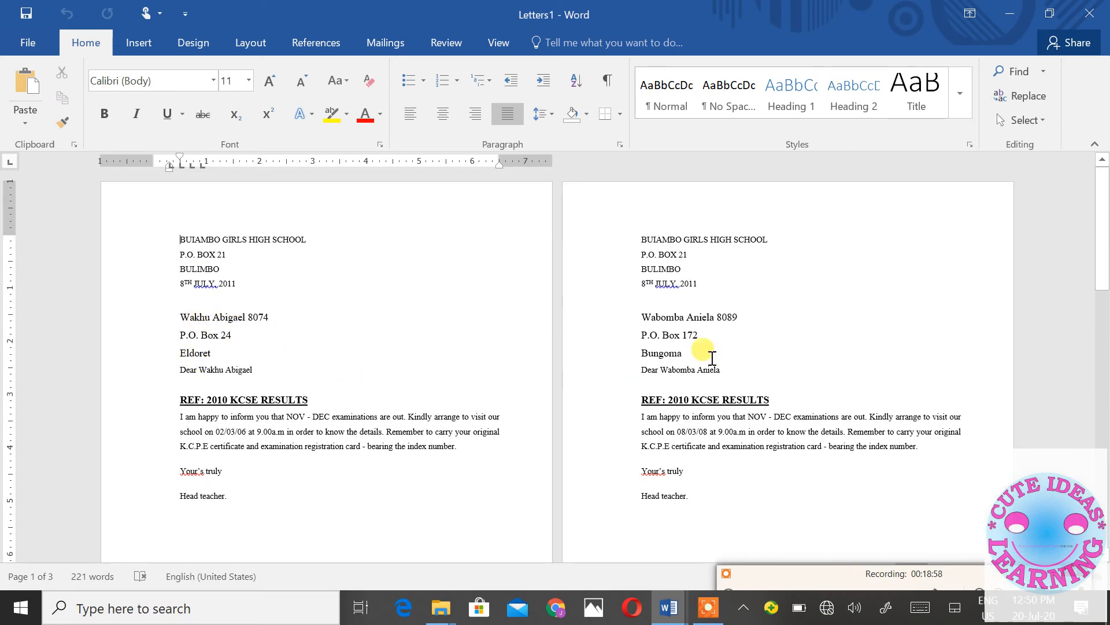
{"action": "scroll", "coordinate": [717, 408], "scroll_direction": "down", "scroll_amount": 6}
{"action": "scroll", "coordinate": [720, 416], "scroll_direction": "down", "scroll_amount": 15}
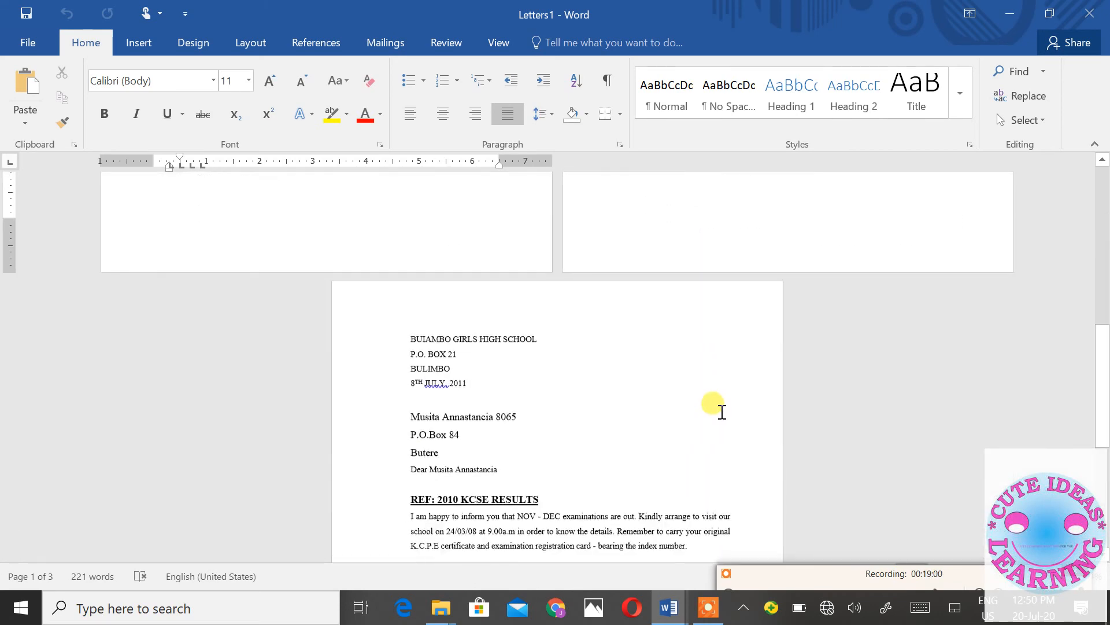
{"action": "scroll", "coordinate": [726, 404], "scroll_direction": "up", "scroll_amount": 20}
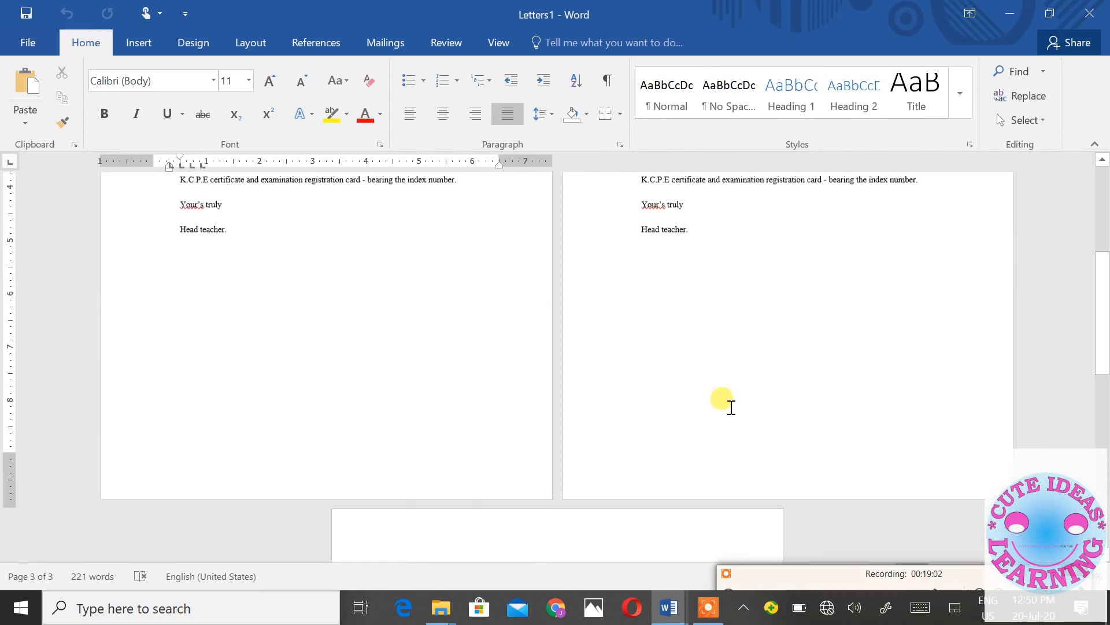
{"action": "mouse_move", "coordinate": [669, 607]}
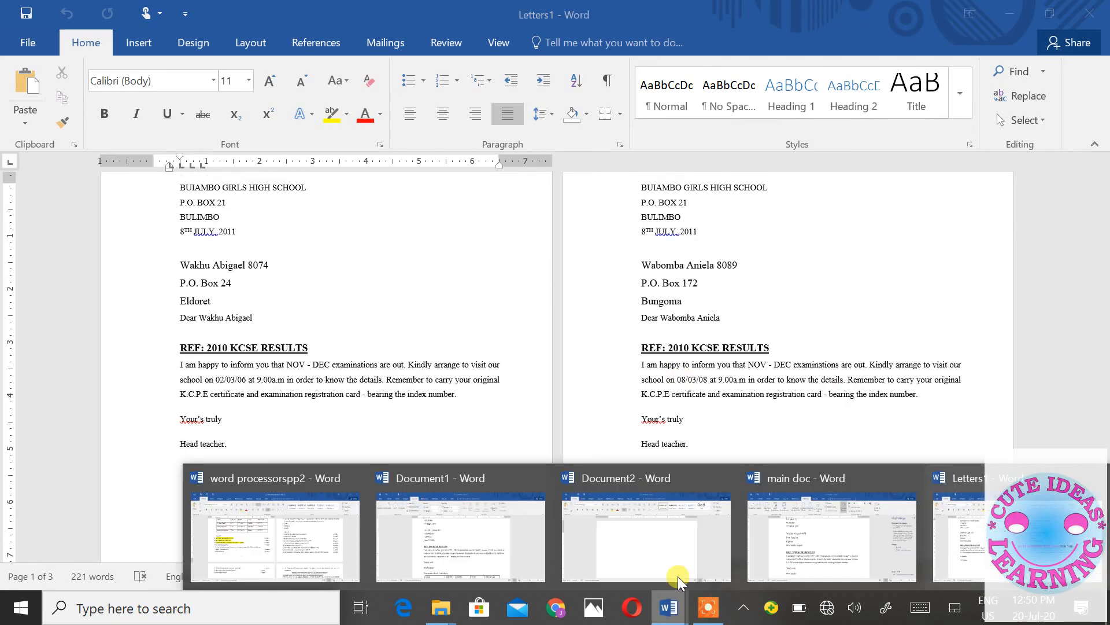
{"action": "left_click", "coordinate": [451, 544]}
{"action": "scroll", "coordinate": [526, 427], "scroll_direction": "down", "scroll_amount": 6}
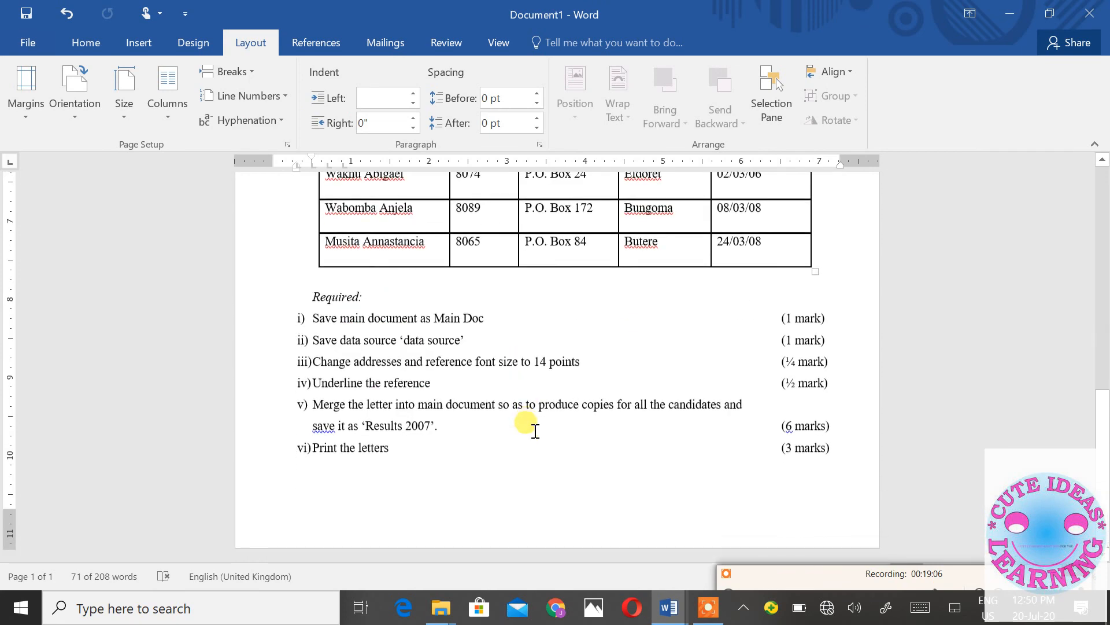
{"action": "left_click", "coordinate": [1011, 11]}
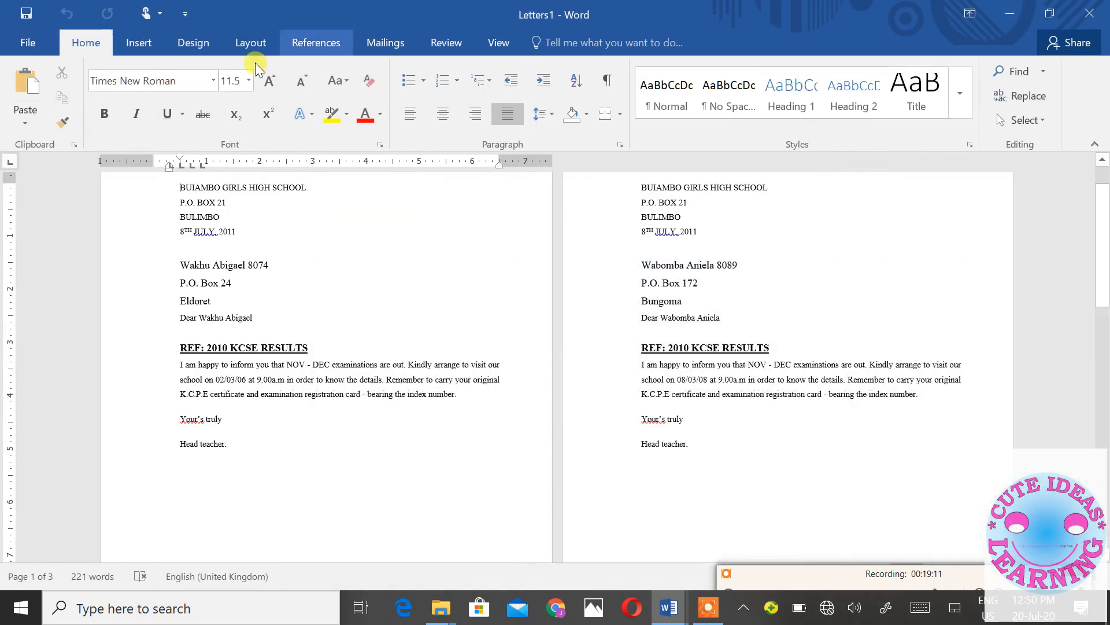
- Save the merged letters document as 'results 2007' on the Desktop
{"action": "left_click", "coordinate": [26, 15]}
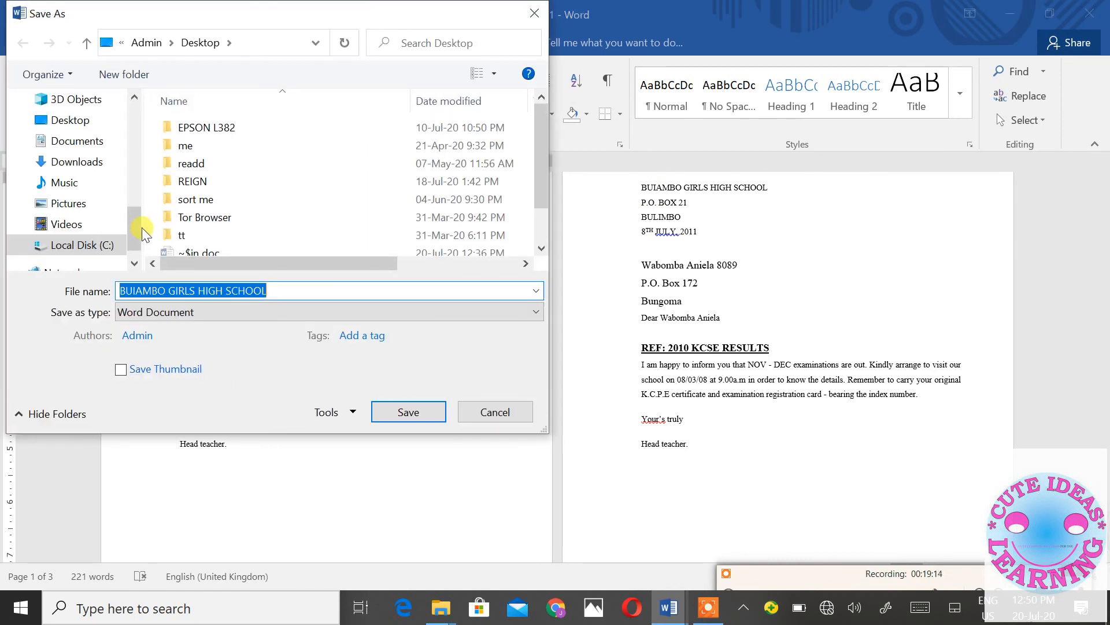
{"action": "type", "text": "re"}
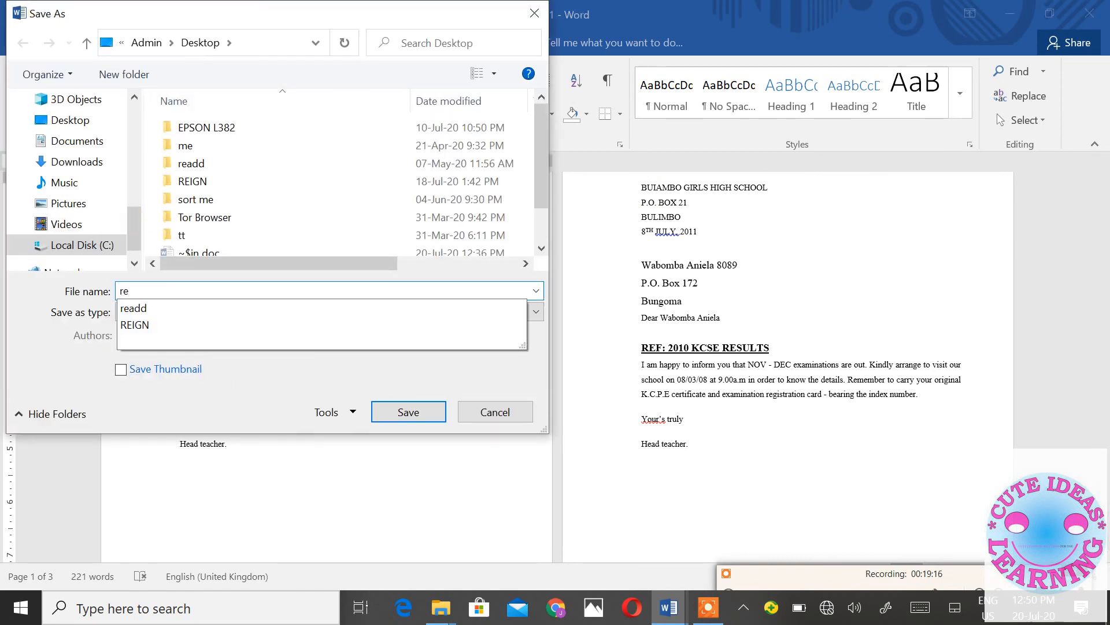
{"action": "type", "text": "ults 200"}
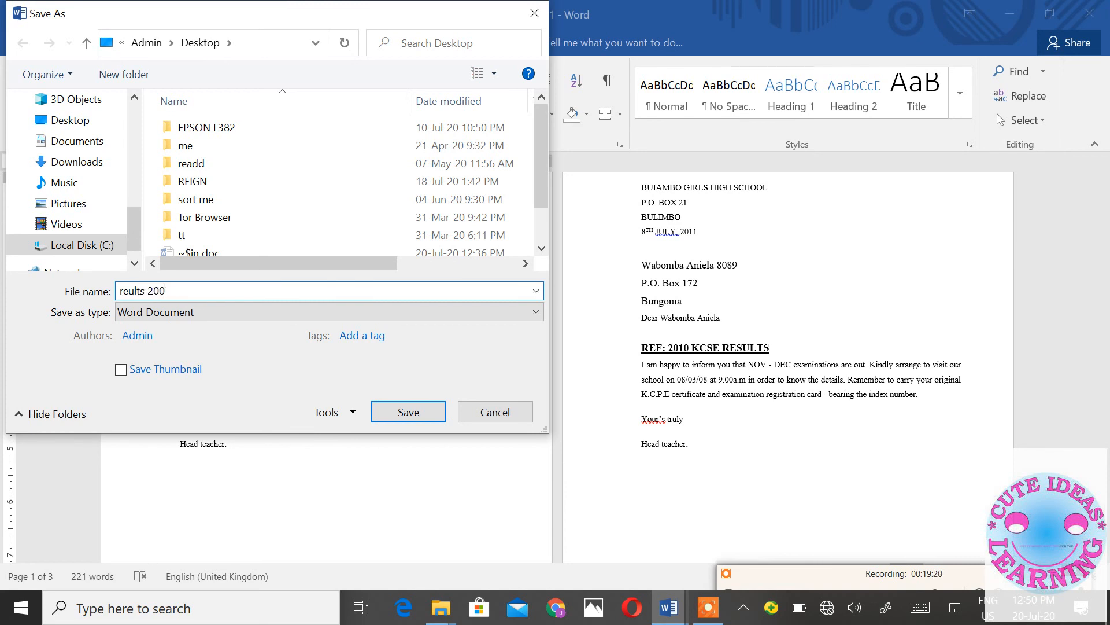
{"action": "key", "text": "BackSpace"}
{"action": "type", "text": "s"}
{"action": "left_click", "coordinate": [410, 410]}
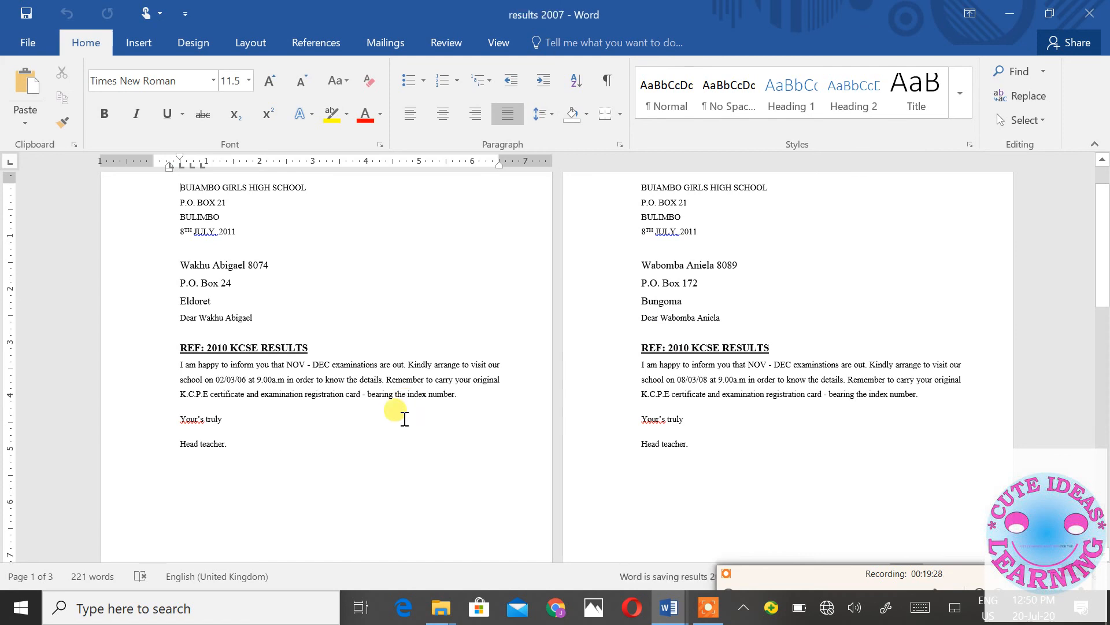
- Close results 2007, then close main doc without saving its changes
{"action": "left_click", "coordinate": [1107, 7]}
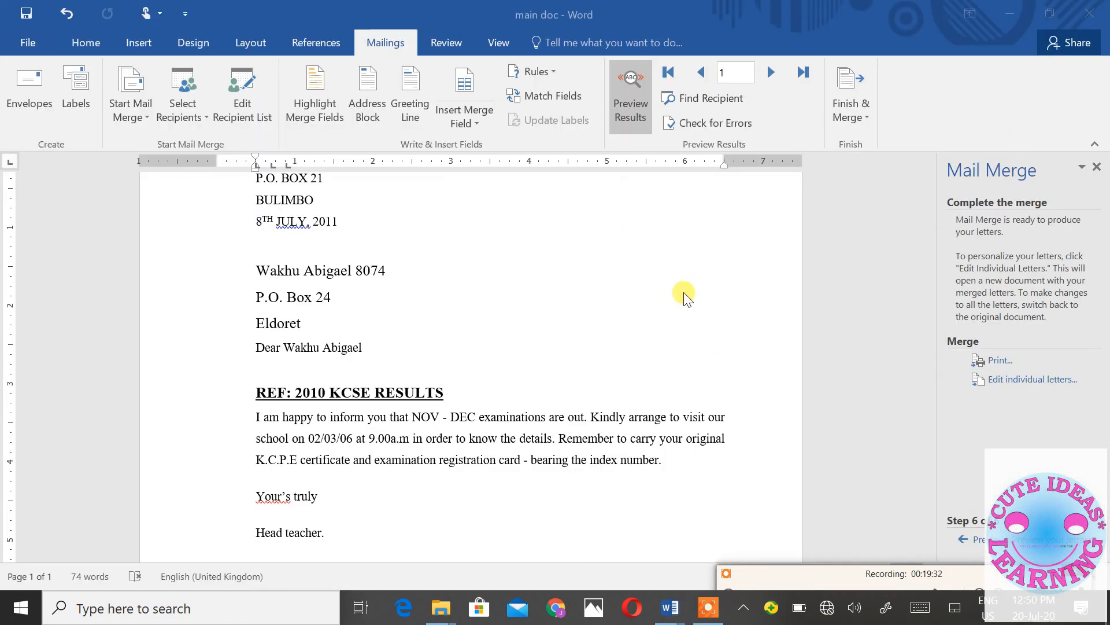
{"action": "scroll", "coordinate": [684, 291], "scroll_direction": "up", "scroll_amount": 2}
{"action": "scroll", "coordinate": [691, 288], "scroll_direction": "down", "scroll_amount": 5}
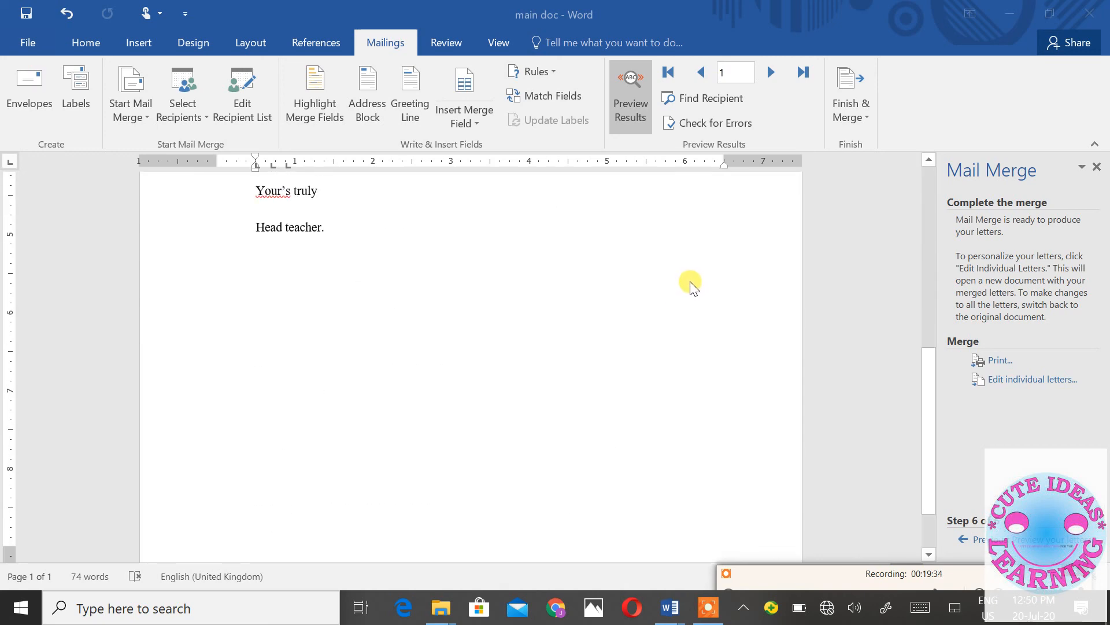
{"action": "scroll", "coordinate": [692, 285], "scroll_direction": "up", "scroll_amount": 4}
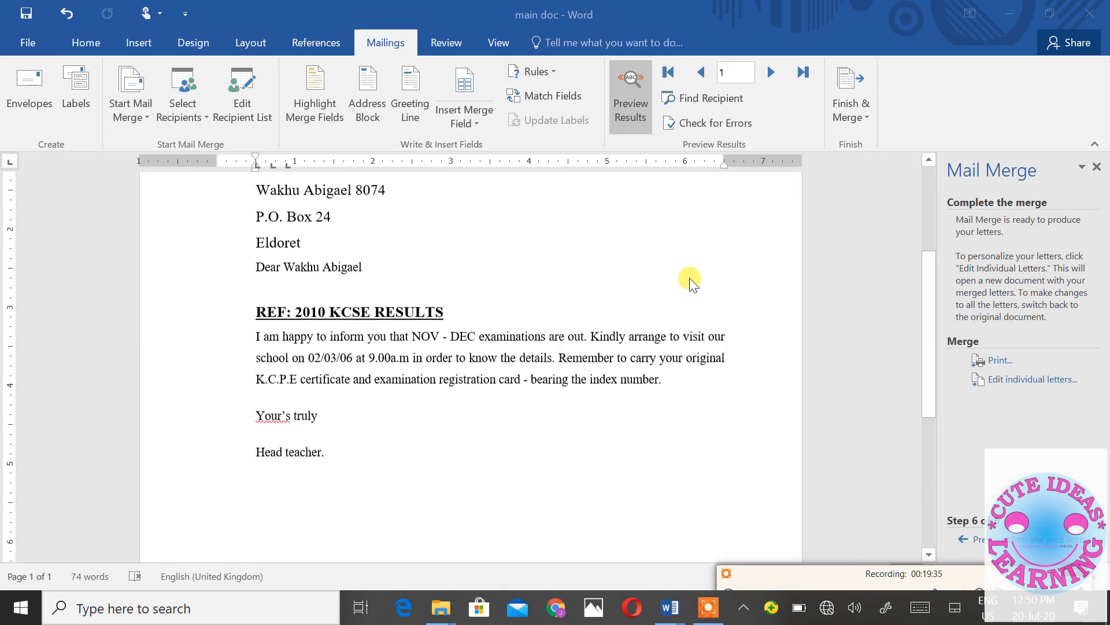
{"action": "left_click", "coordinate": [1091, 16]}
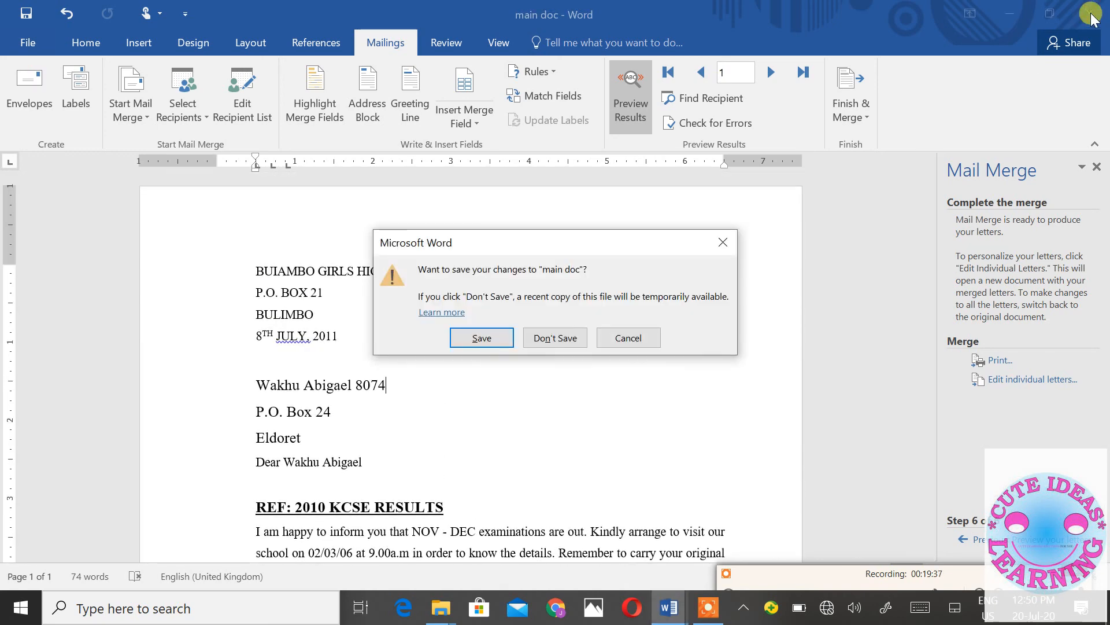
{"action": "left_click", "coordinate": [559, 339]}
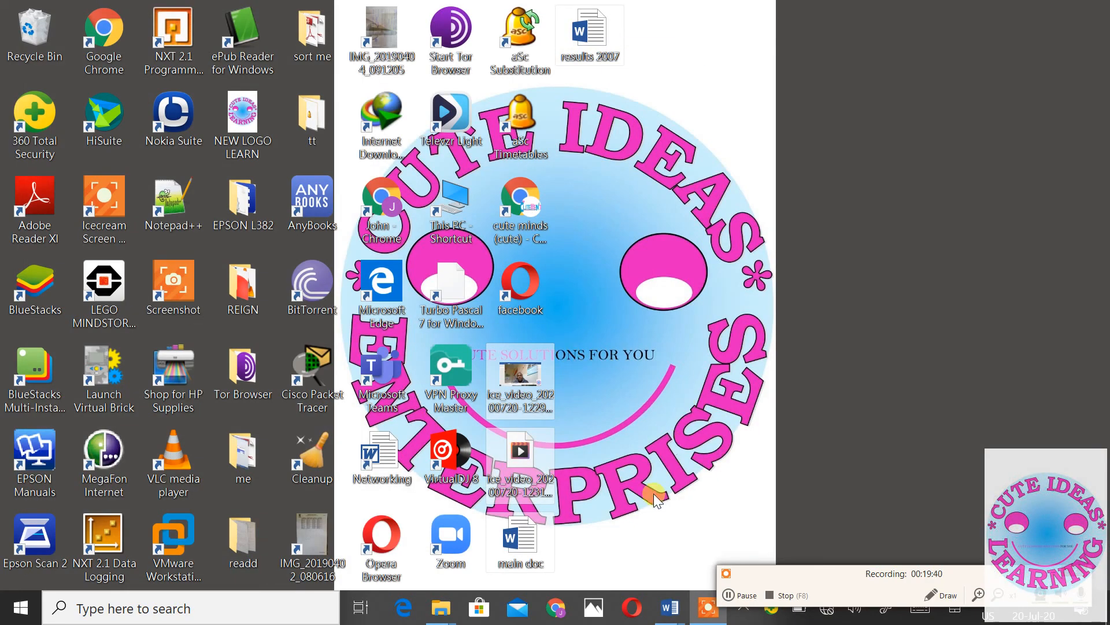
- Open results 2007 from the Desktop to check the letters, close it, and reopen main doc
{"action": "double_click", "coordinate": [595, 36]}
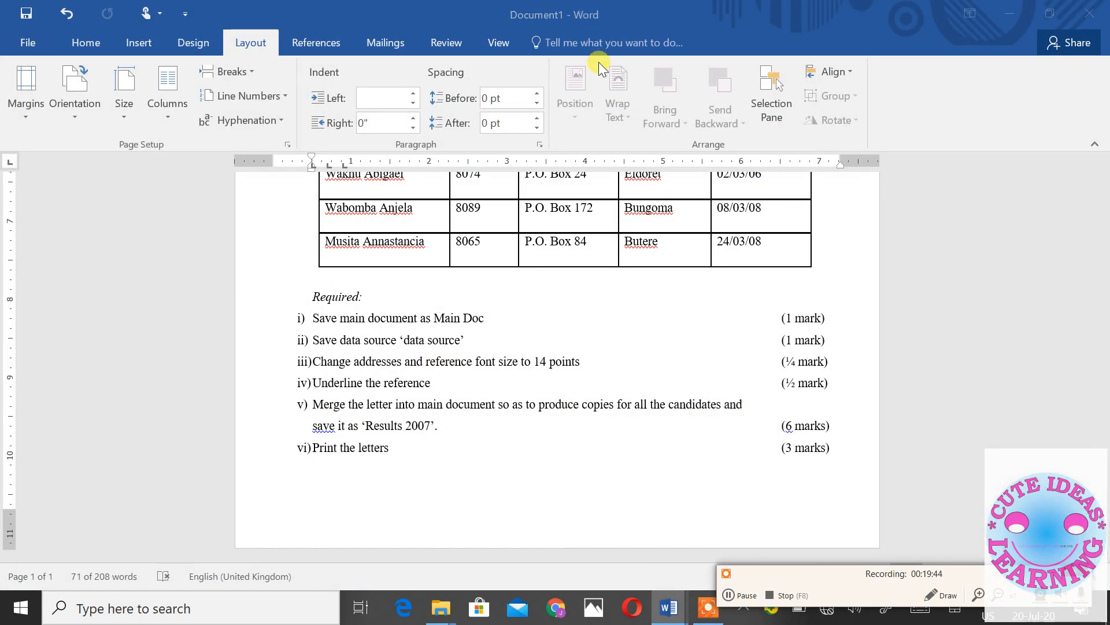
{"action": "scroll", "coordinate": [667, 279], "scroll_direction": "down", "scroll_amount": 9}
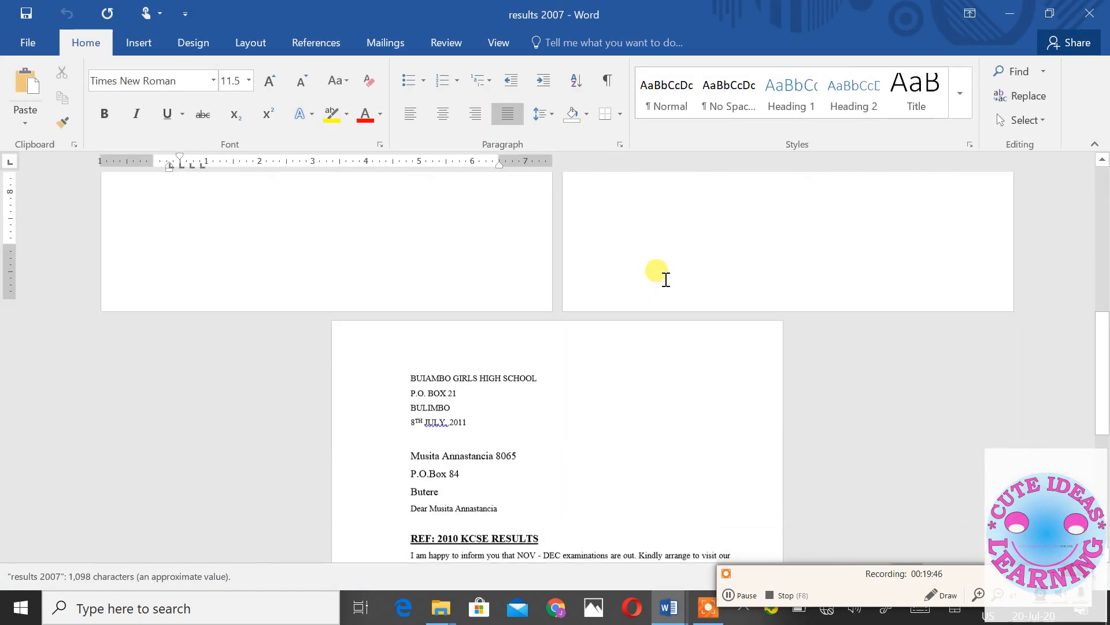
{"action": "left_click", "coordinate": [1098, 10]}
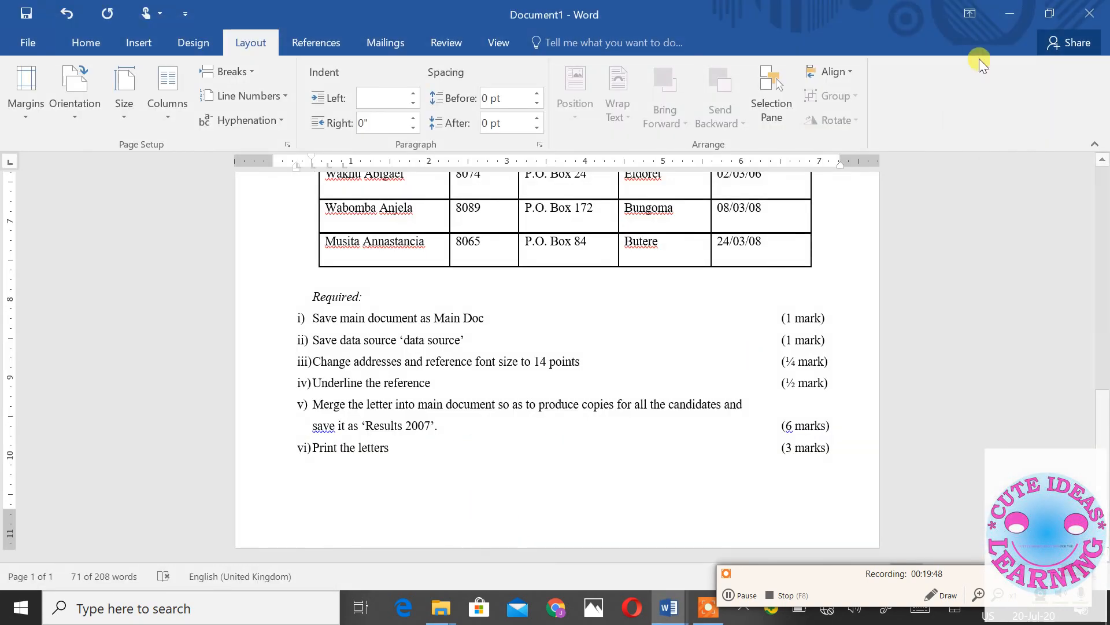
{"action": "left_click", "coordinate": [1012, 23]}
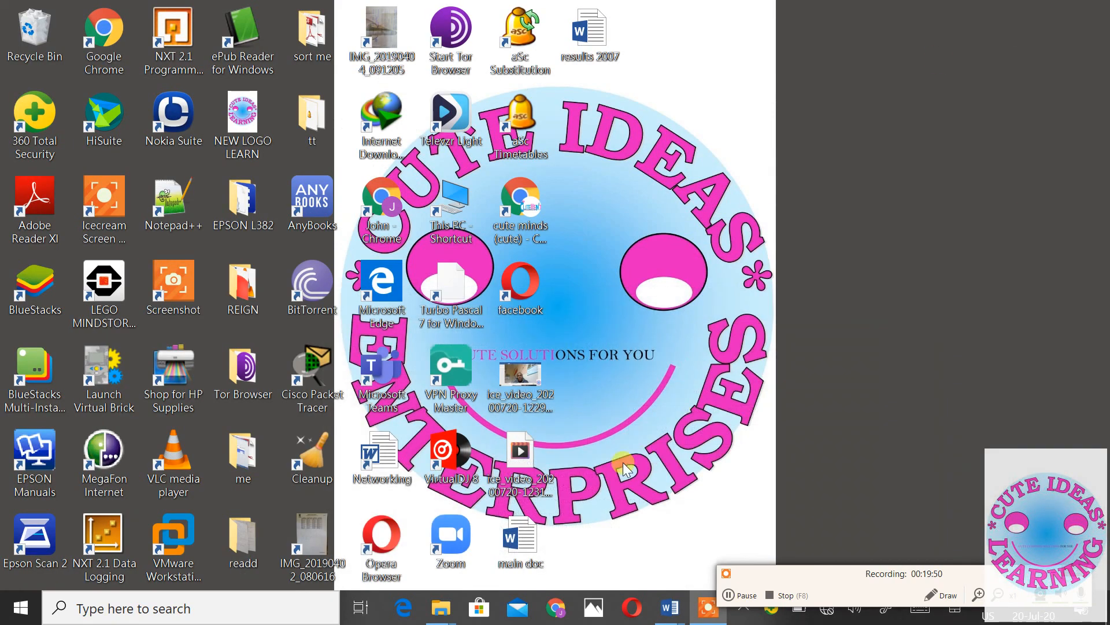
{"action": "double_click", "coordinate": [519, 541]}
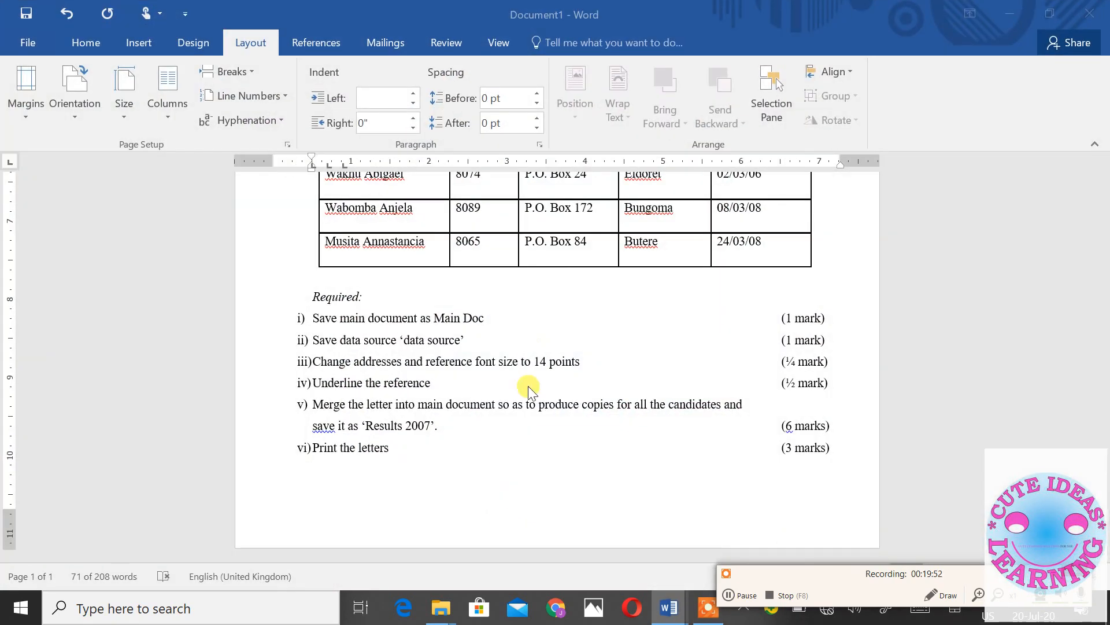
{"action": "scroll", "coordinate": [528, 335], "scroll_direction": "down", "scroll_amount": 3}
{"action": "scroll", "coordinate": [526, 327], "scroll_direction": "up", "scroll_amount": 4}
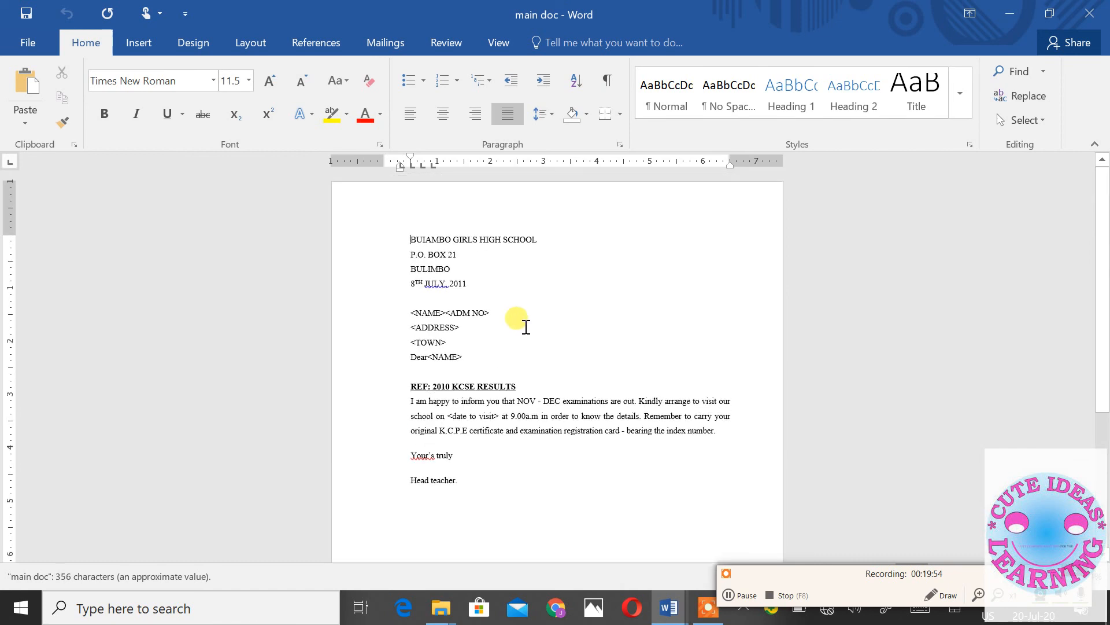
{"action": "scroll", "coordinate": [525, 332], "scroll_direction": "down", "scroll_amount": 4}
{"action": "scroll", "coordinate": [526, 332], "scroll_direction": "up", "scroll_amount": 1}
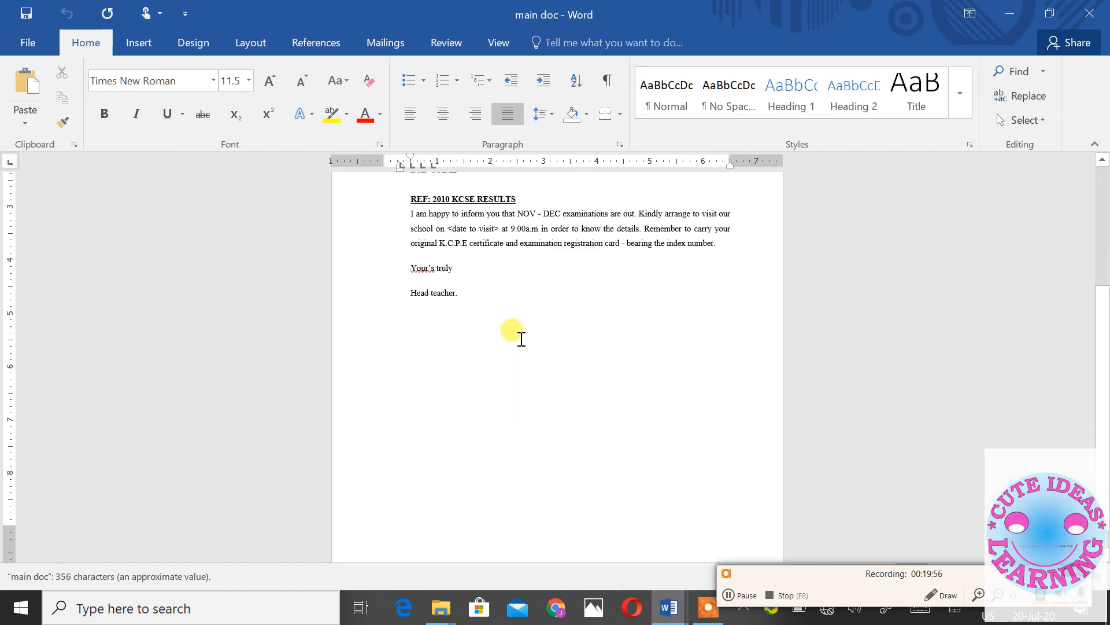
{"action": "scroll", "coordinate": [526, 330], "scroll_direction": "up", "scroll_amount": 3}
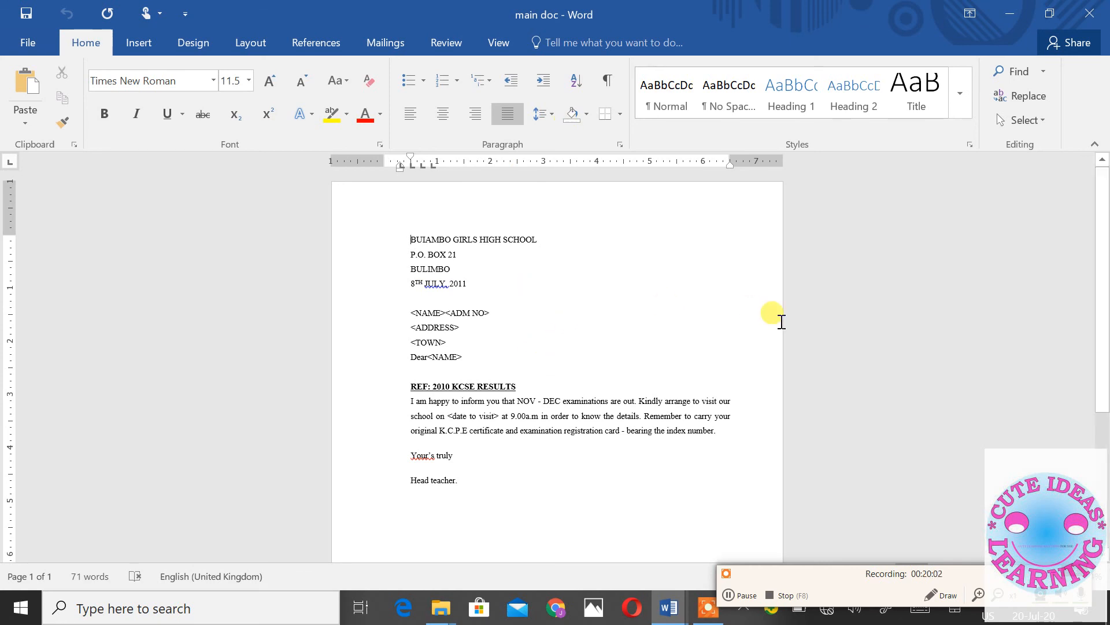
{"action": "scroll", "coordinate": [818, 350], "scroll_direction": "down", "scroll_amount": 4}
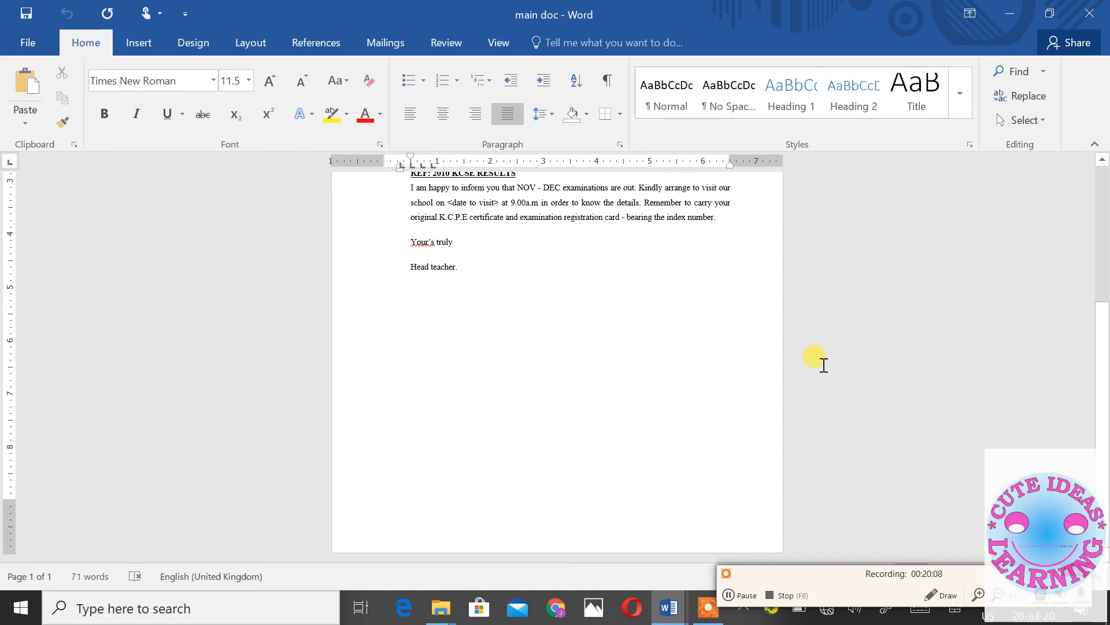
{"action": "scroll", "coordinate": [657, 328], "scroll_direction": "up", "scroll_amount": 2}
{"action": "scroll", "coordinate": [657, 328], "scroll_direction": "up", "scroll_amount": 1}
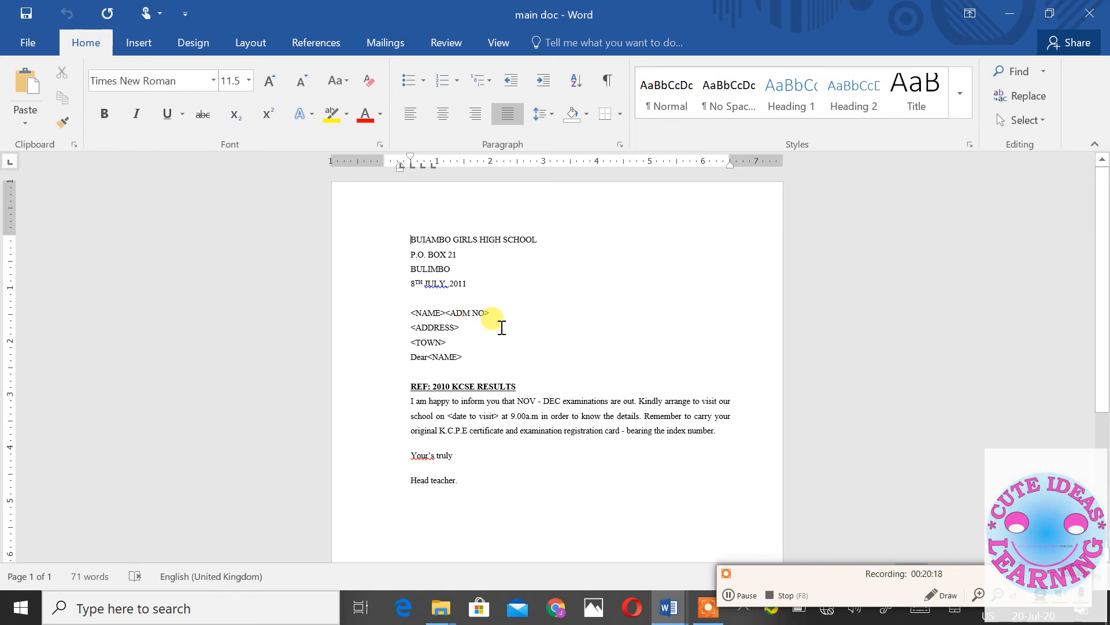
{"action": "scroll", "coordinate": [498, 321], "scroll_direction": "down", "scroll_amount": 5}
{"action": "scroll", "coordinate": [497, 317], "scroll_direction": "up", "scroll_amount": 5}
{"action": "left_click_drag", "start_coordinate": [384, 224], "coordinate": [527, 493]}
{"action": "scroll", "coordinate": [532, 463], "scroll_direction": "down", "scroll_amount": 3}
{"action": "left_click", "coordinate": [535, 439]}
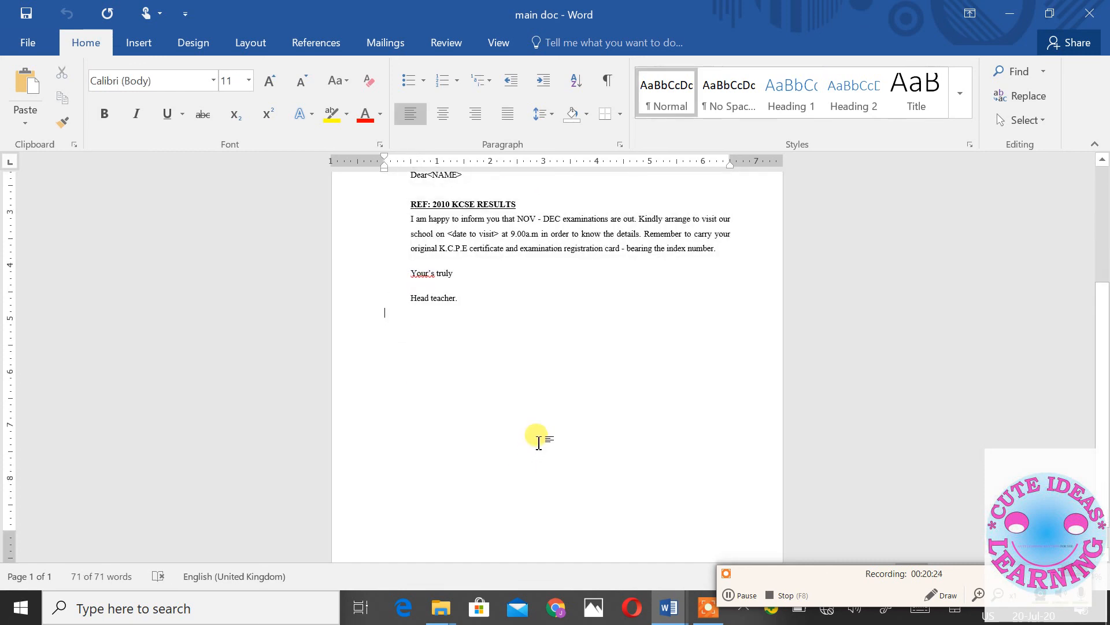
{"action": "scroll", "coordinate": [533, 428], "scroll_direction": "up", "scroll_amount": 3}
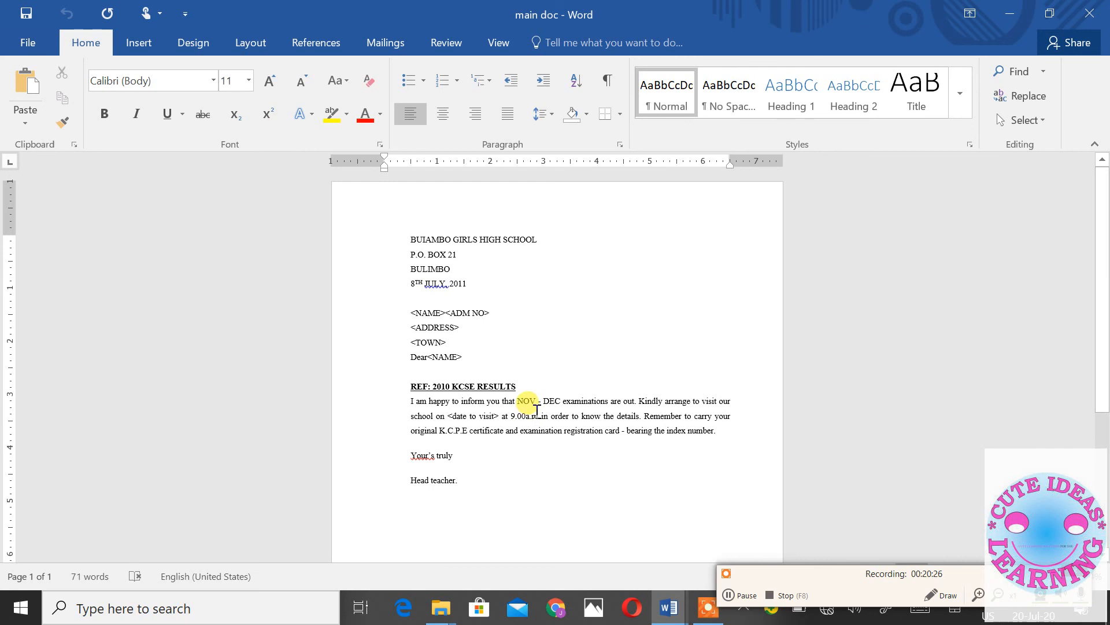